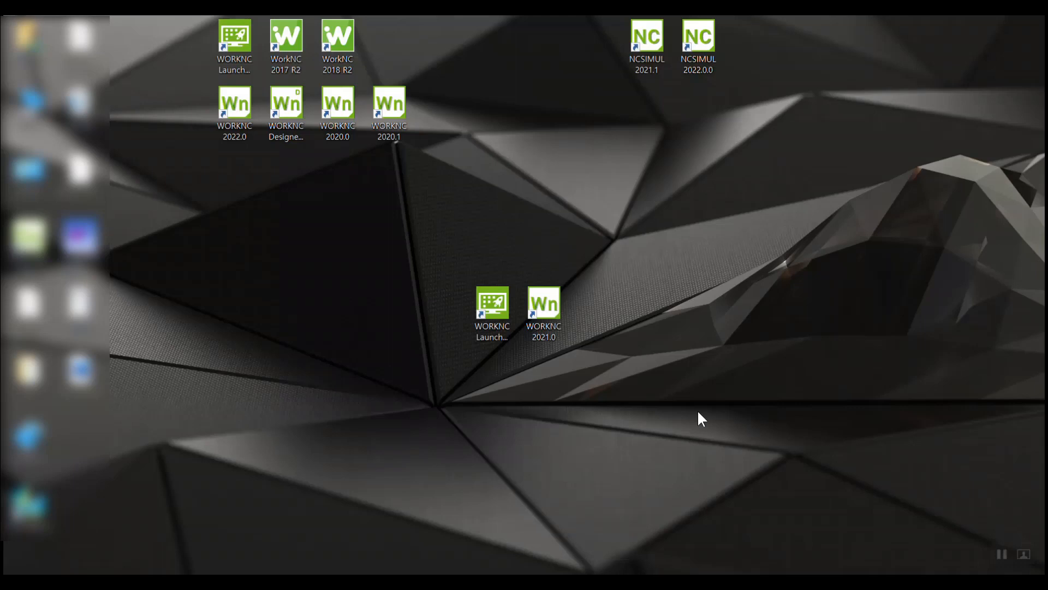
# Review the standalone license details in the License Manager and close it
pyautogui.moveTo(419, 256); pyautogui.dragTo(617, 390)
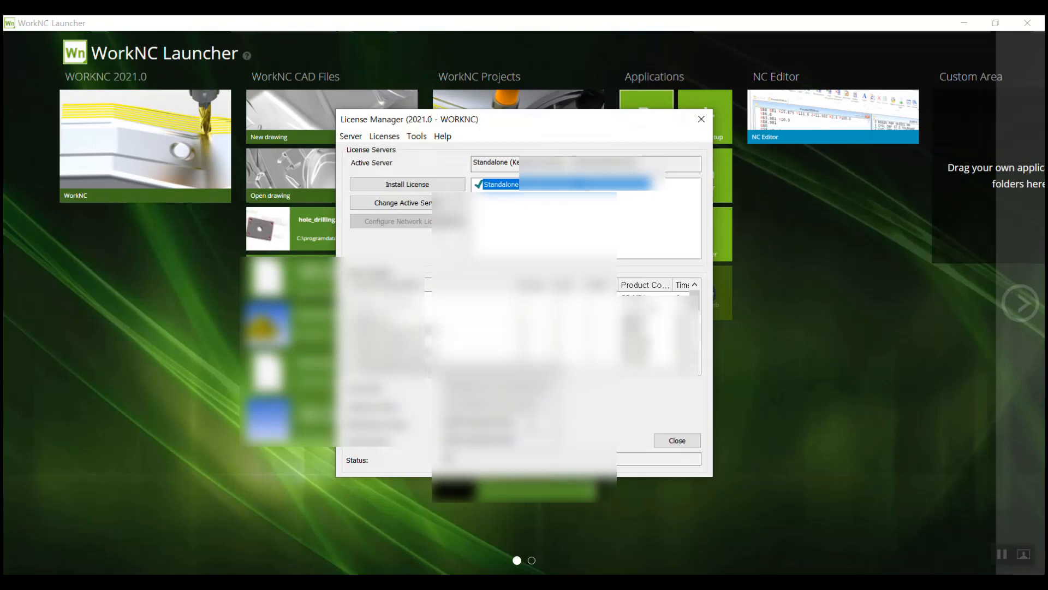
pyautogui.moveTo(532, 423); pyautogui.dragTo(430, 428)
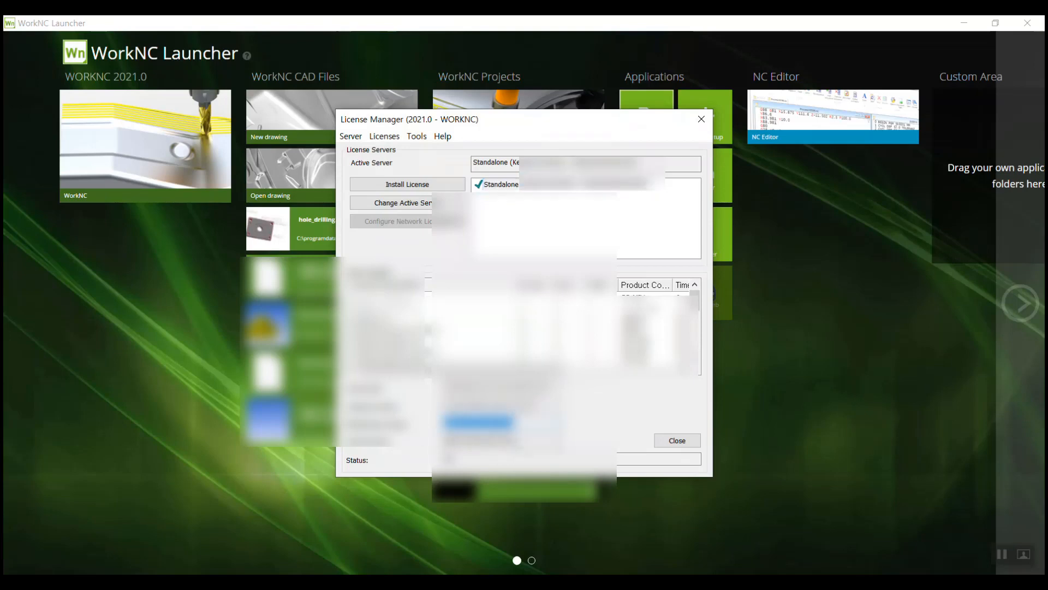
pyautogui.moveTo(525, 440); pyautogui.dragTo(413, 446)
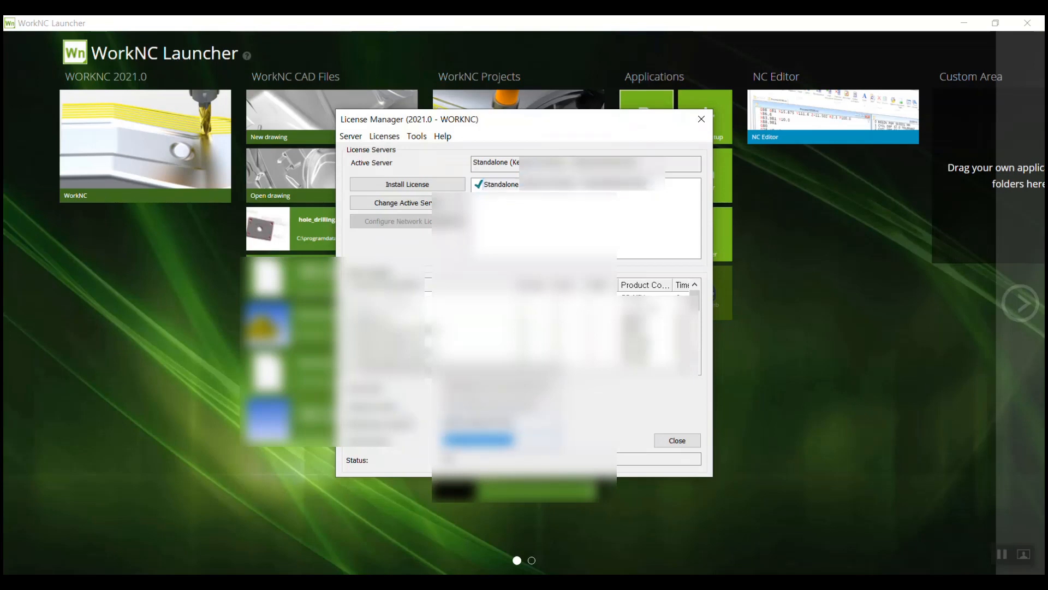
pyautogui.click(701, 119)
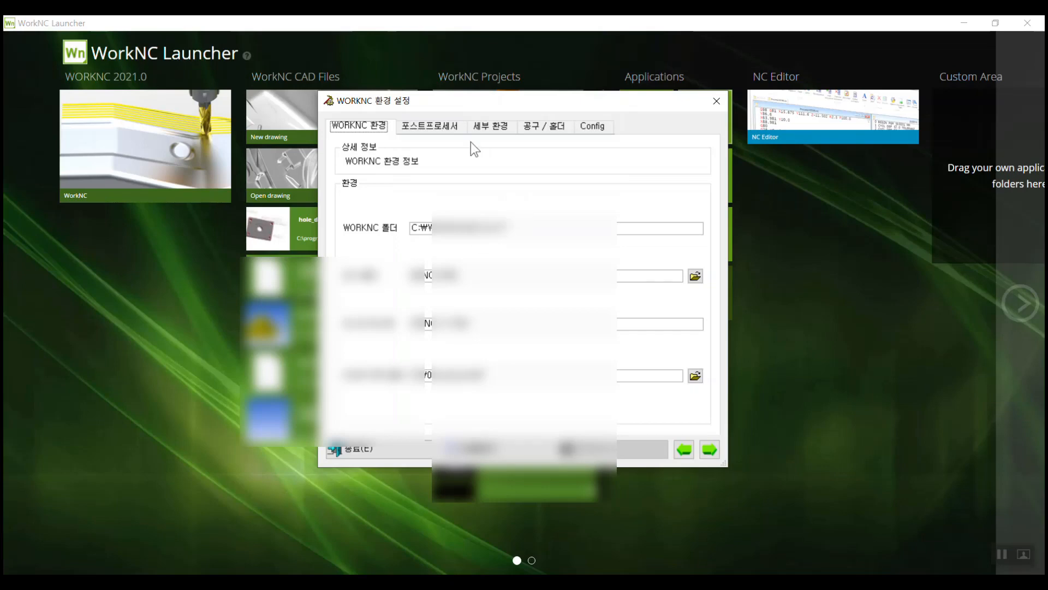
# Review the WORKNC setup's post-processor, detailed environment (language Korean) and tool/holder settings, and close the setup
pyautogui.click(432, 129)
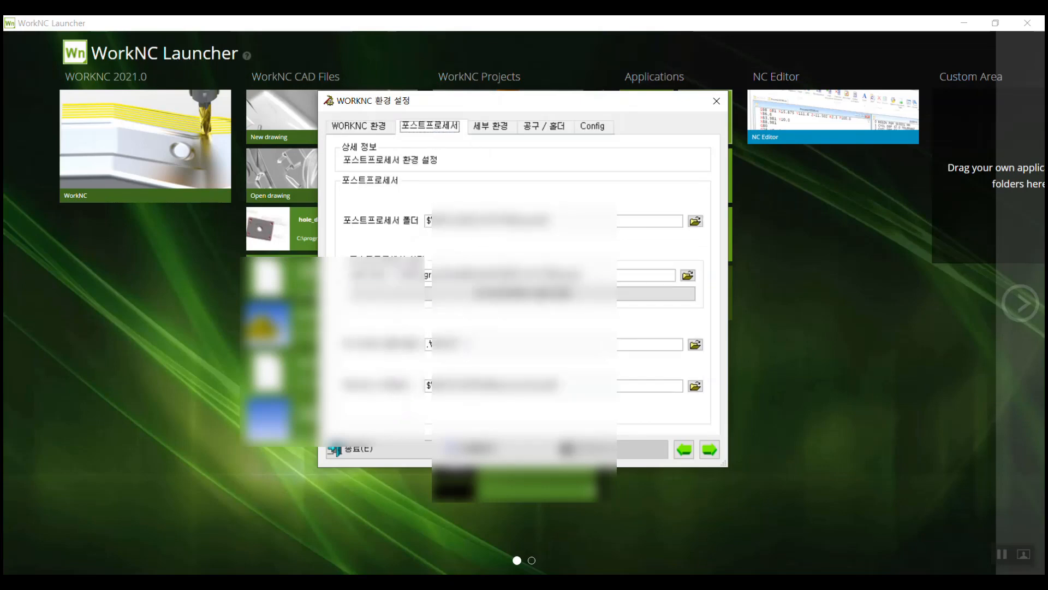
pyautogui.moveTo(469, 344); pyautogui.dragTo(400, 353)
pyautogui.click(491, 126)
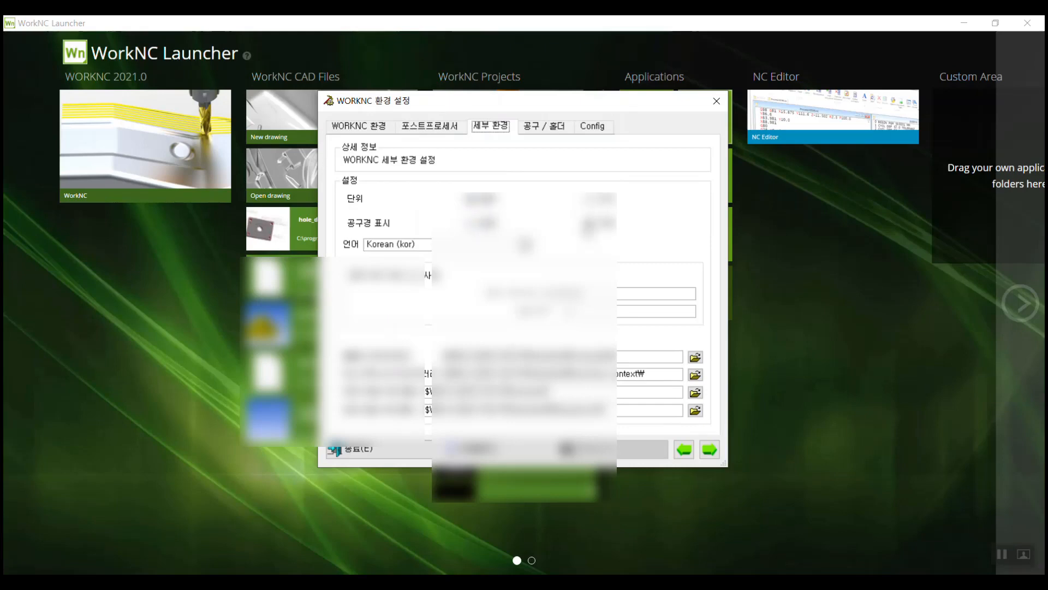
pyautogui.click(452, 247)
pyautogui.scroll(3, 445, 261)
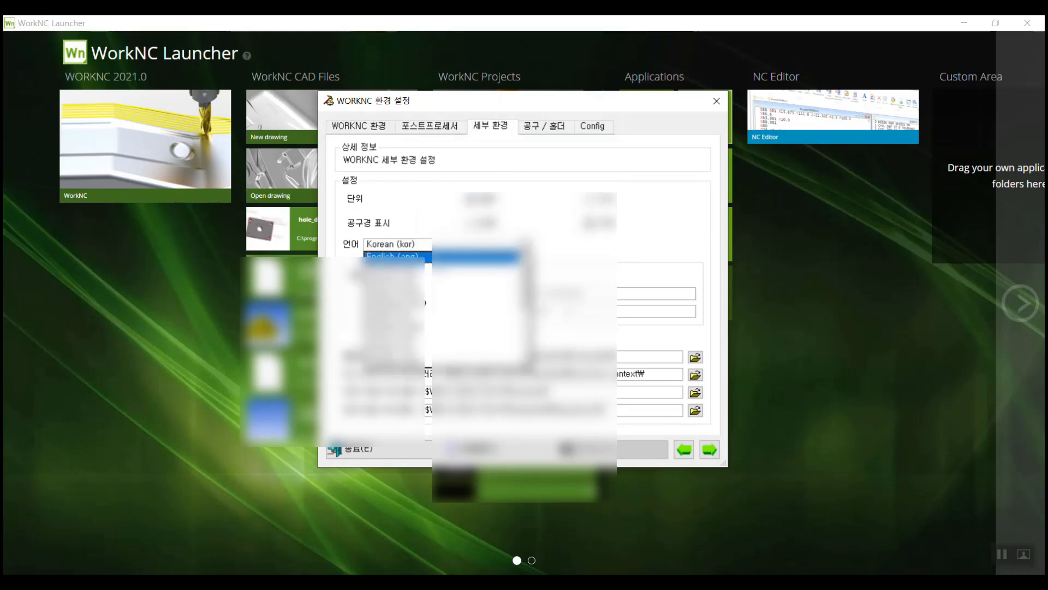
pyautogui.scroll(-3, 424, 330)
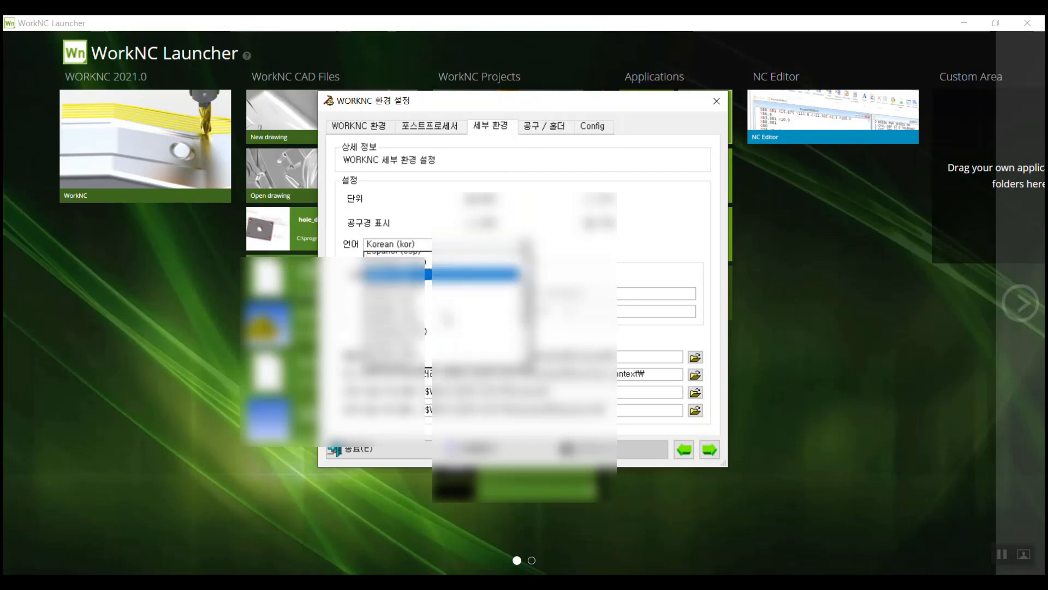
pyautogui.click(426, 325)
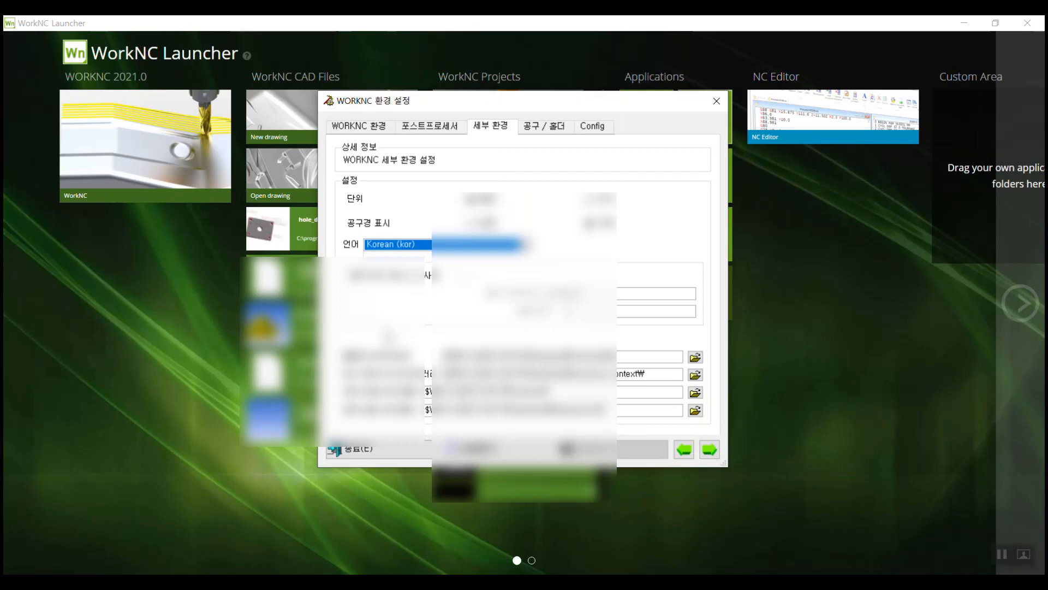
pyautogui.click(545, 127)
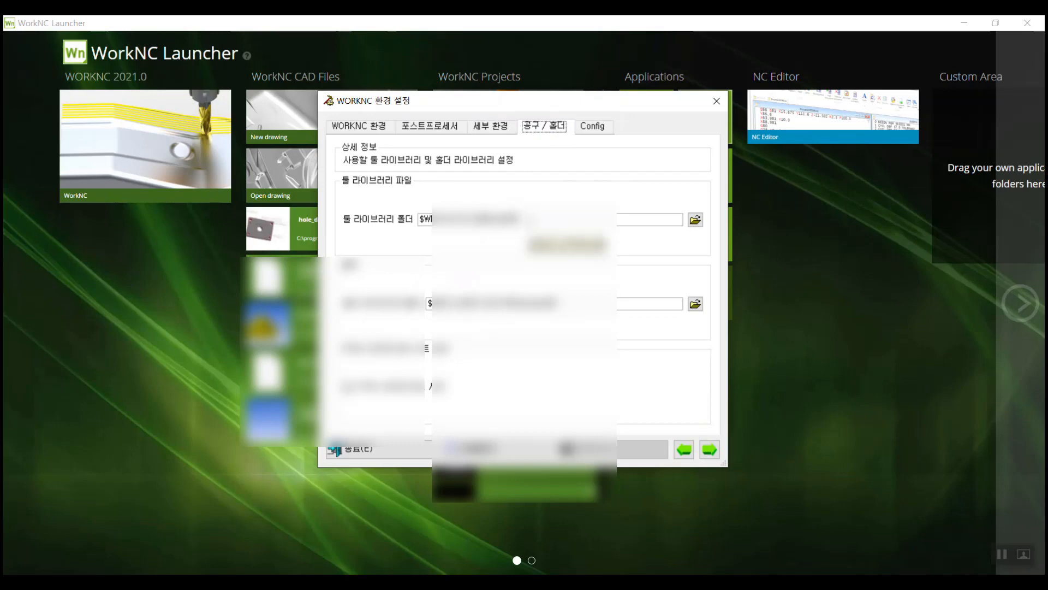
pyautogui.click(716, 101)
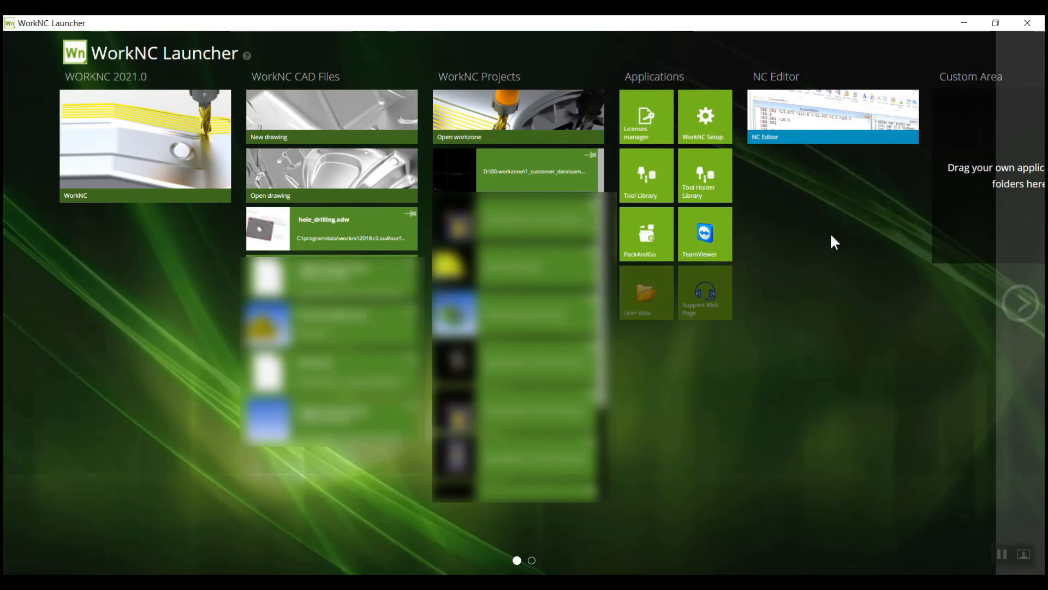
# Open the tool library and the tool holder library to look at their contents, closing each one
pyautogui.click(663, 183)
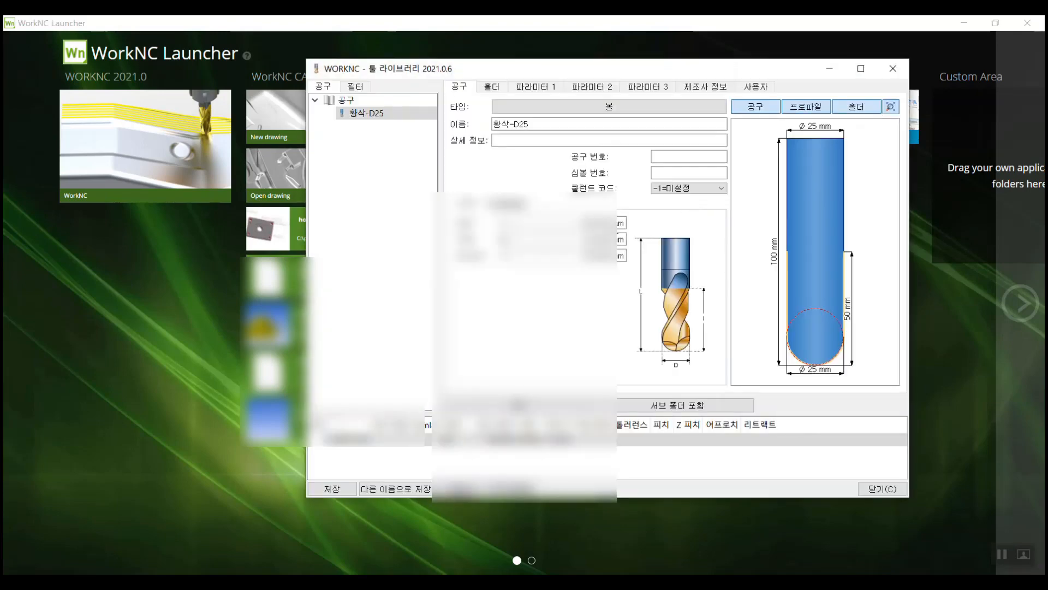
pyautogui.click(892, 71)
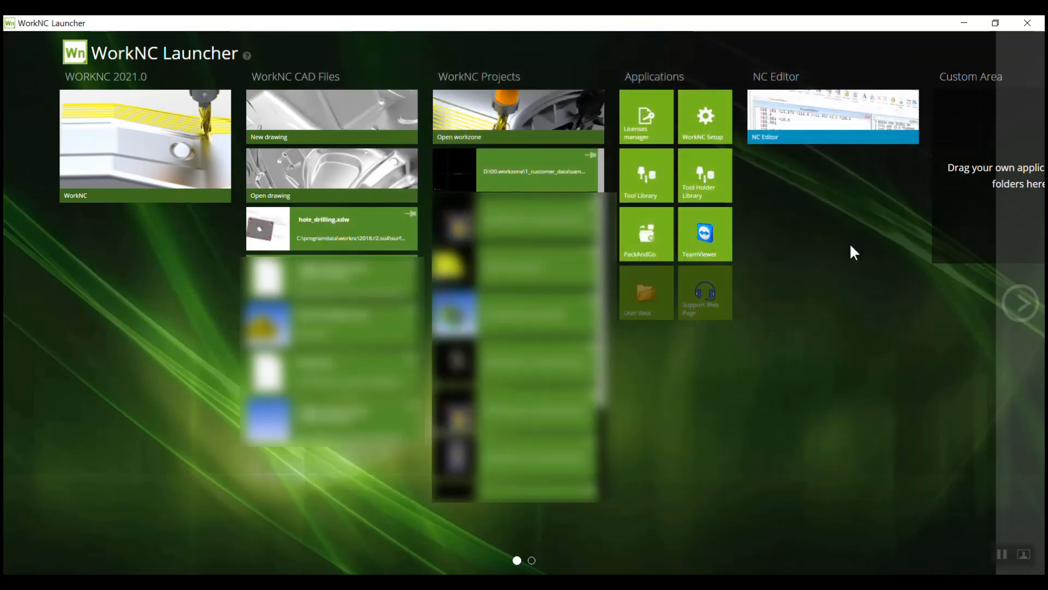
pyautogui.click(706, 191)
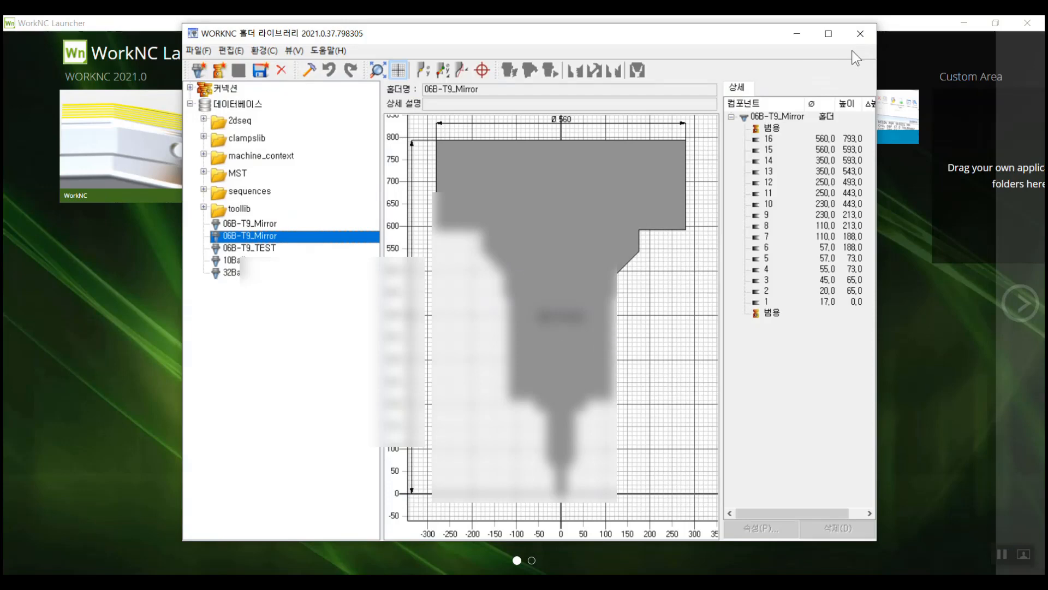
pyautogui.click(859, 34)
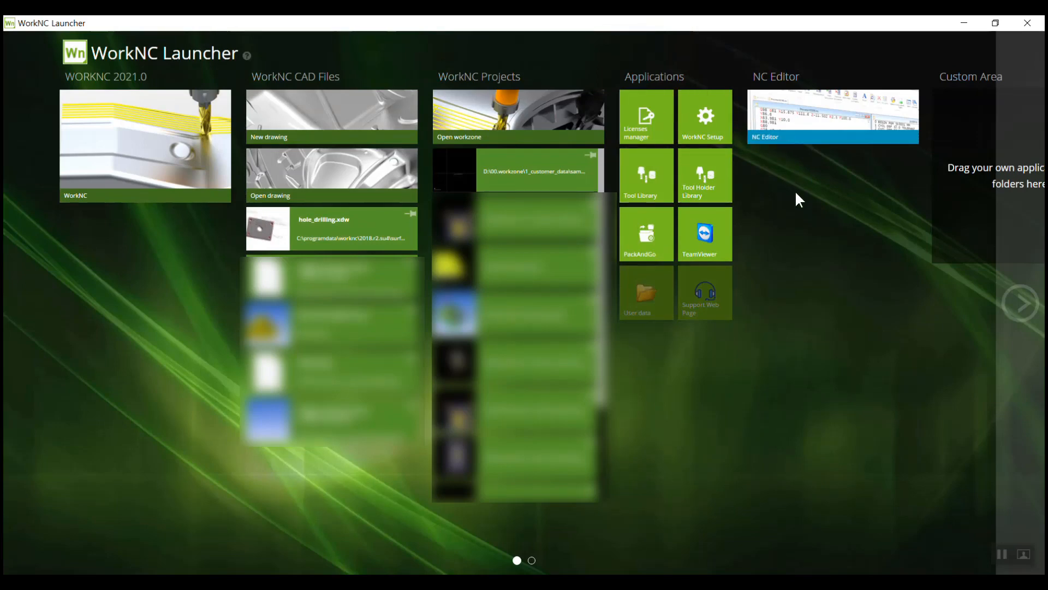
# Switch to WORKNC 2021.0 and open the CAD file pump_body.igs from the training folder with the default read options
pyautogui.click(160, 157)
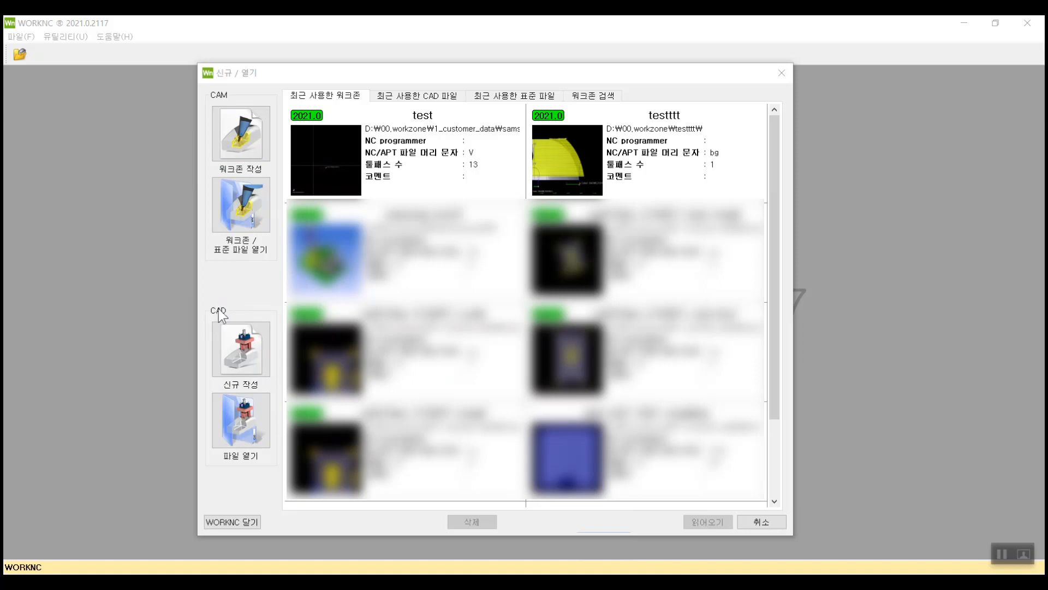
pyautogui.click(251, 428)
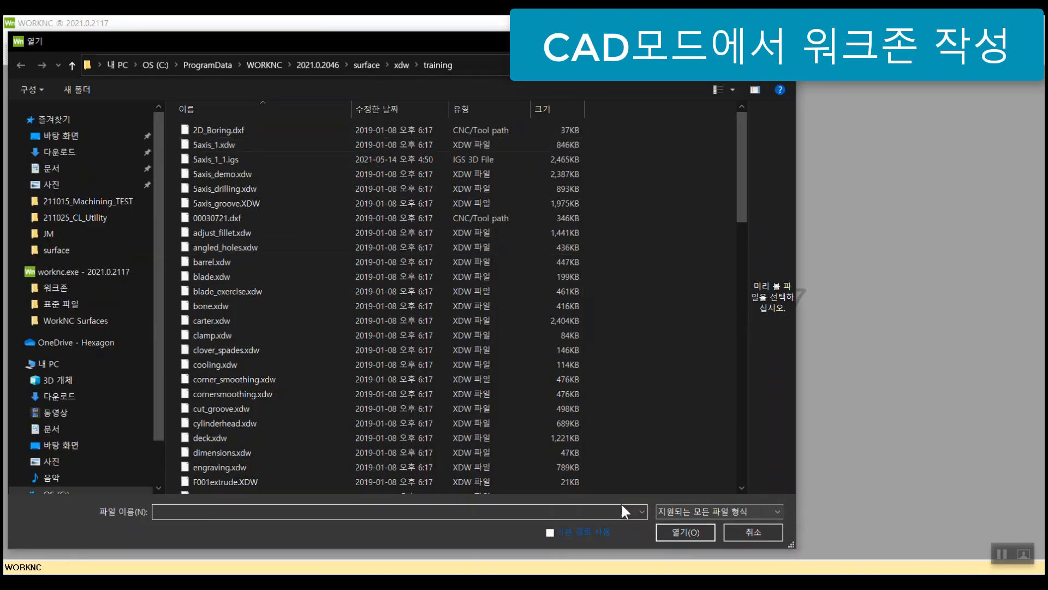
pyautogui.click(725, 513)
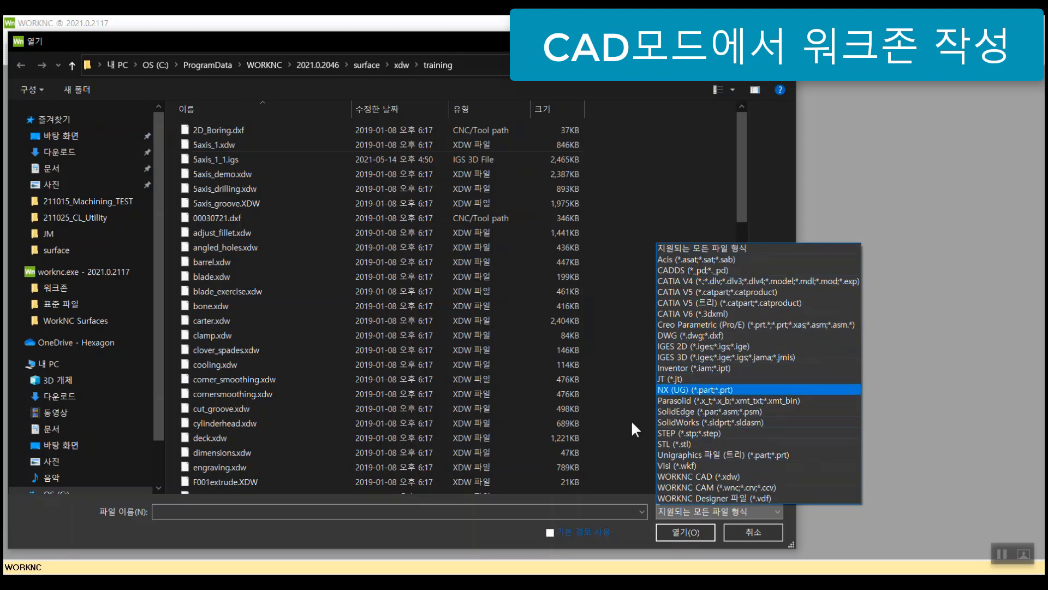
pyautogui.click(267, 218)
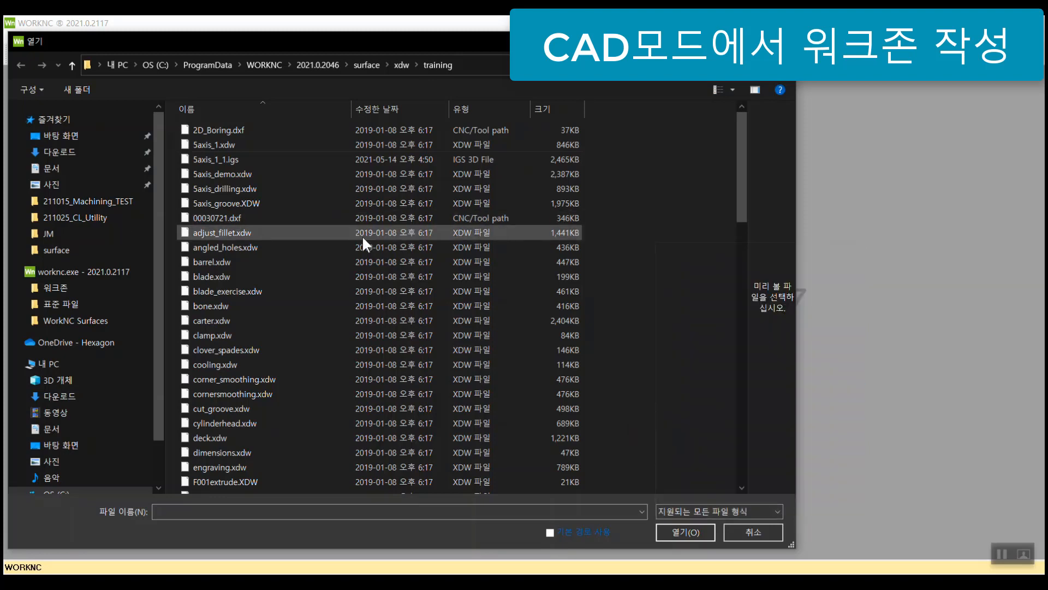
pyautogui.scroll(-12, 285, 219)
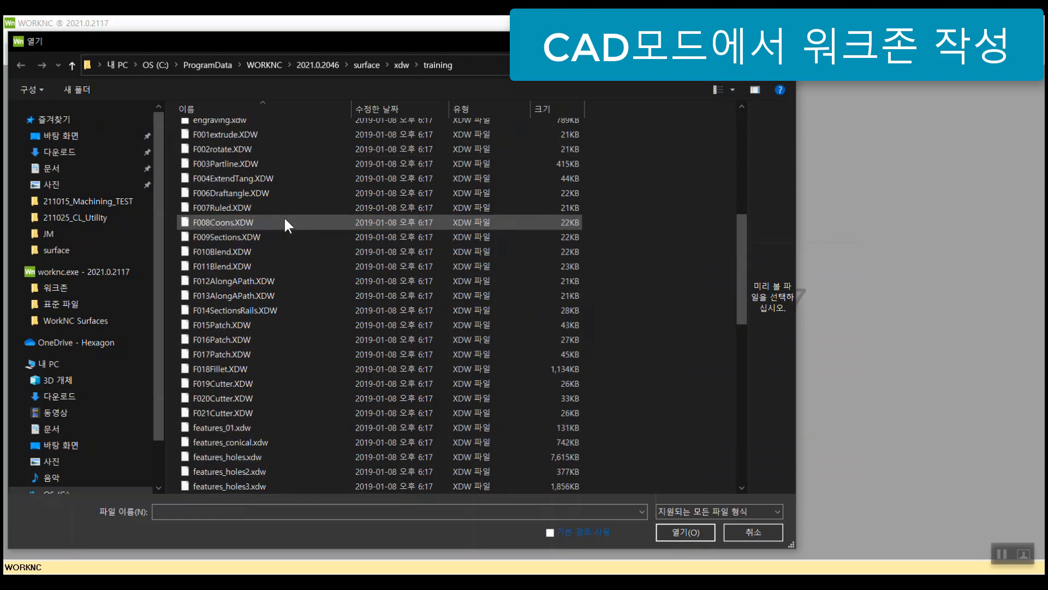
pyautogui.scroll(-4, 284, 220)
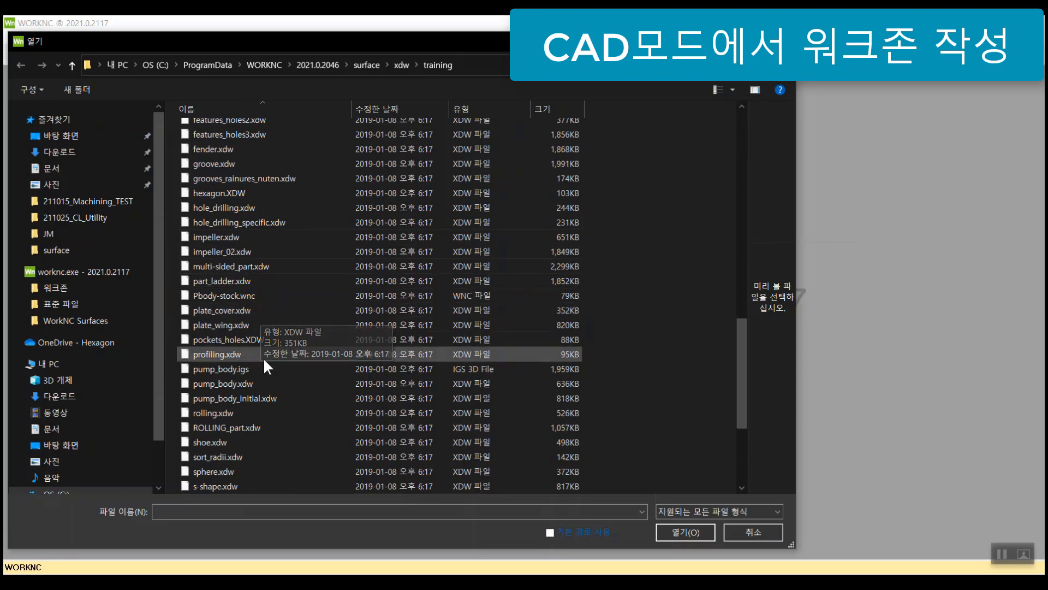
pyautogui.click(251, 369)
pyautogui.click(677, 529)
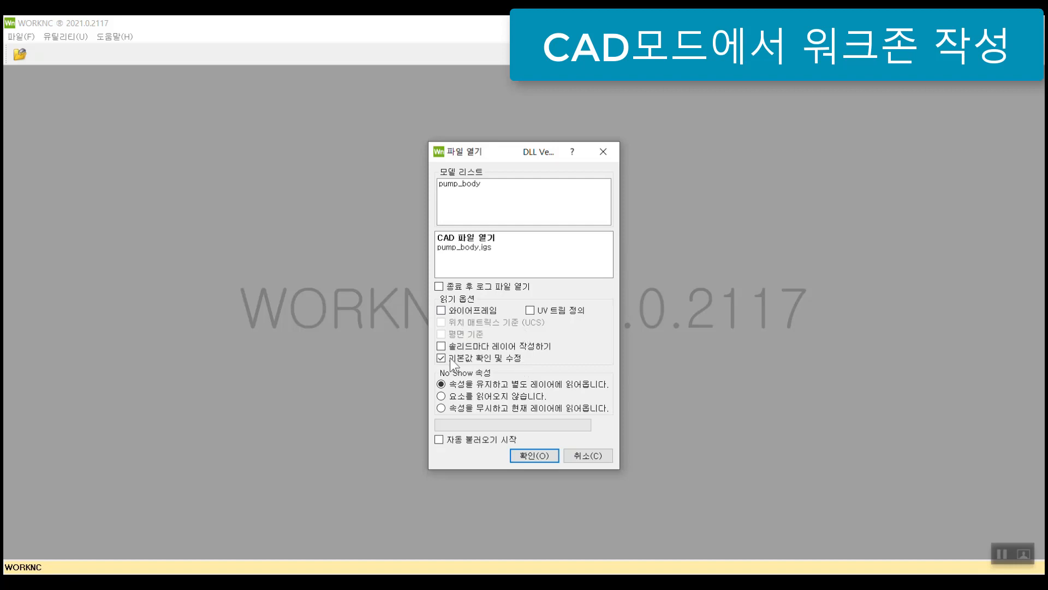
pyautogui.click(533, 457)
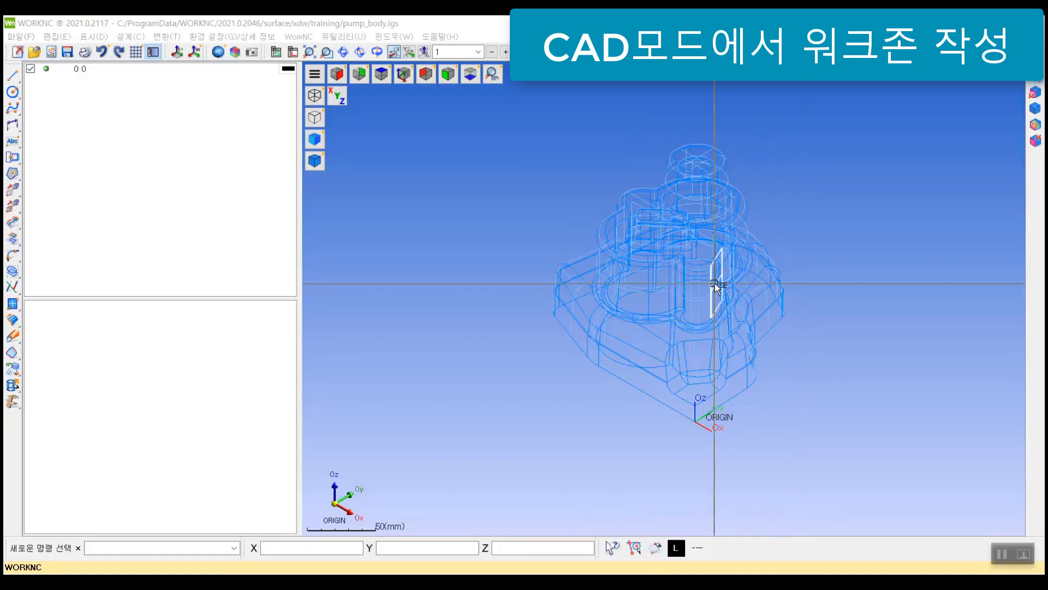
pyautogui.scroll(2, 769, 234)
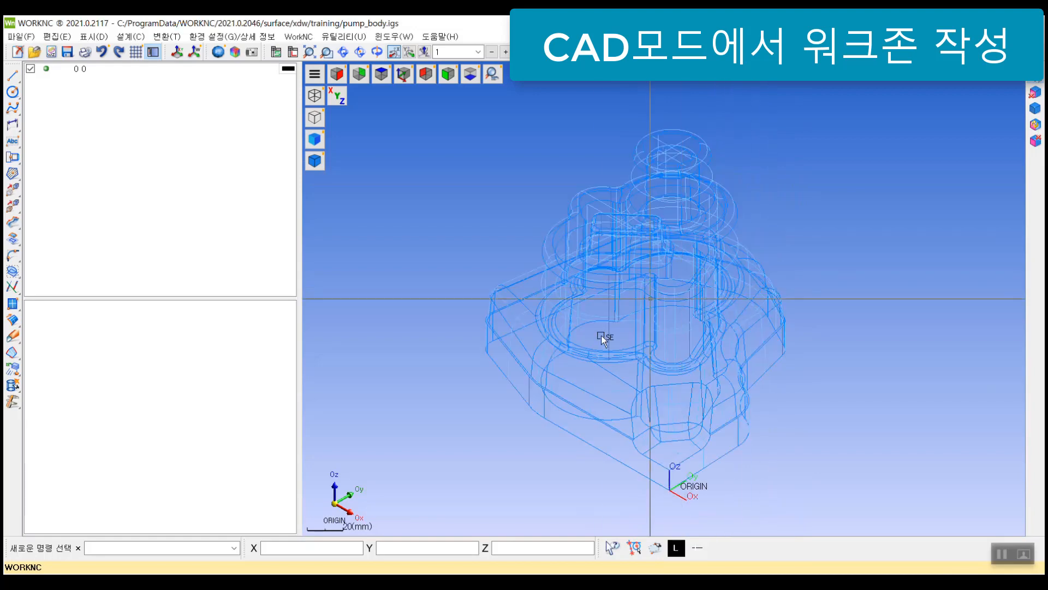
pyautogui.moveTo(604, 340); pyautogui.dragTo(750, 299, button='middle')
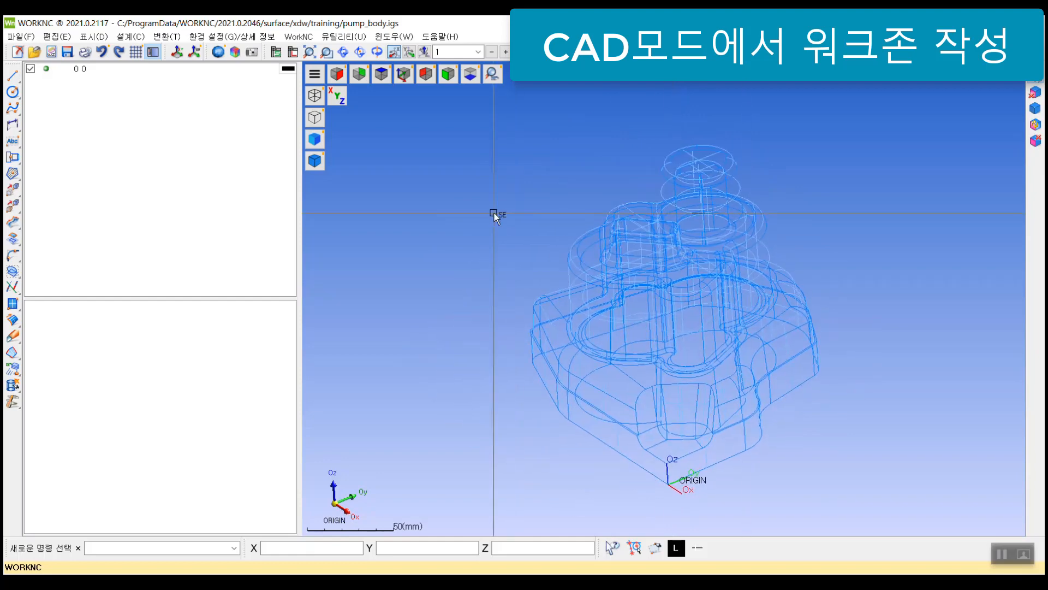
pyautogui.moveTo(638, 215); pyautogui.dragTo(574, 225, button='middle')
pyautogui.scroll(-3, 606, 232)
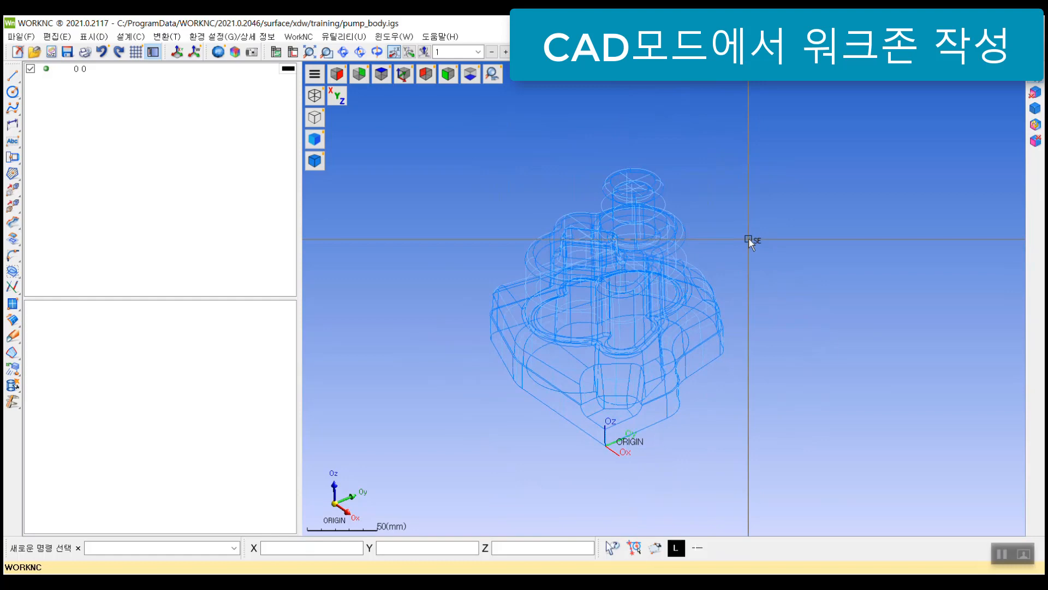
pyautogui.moveTo(770, 231); pyautogui.dragTo(795, 218, button='middle')
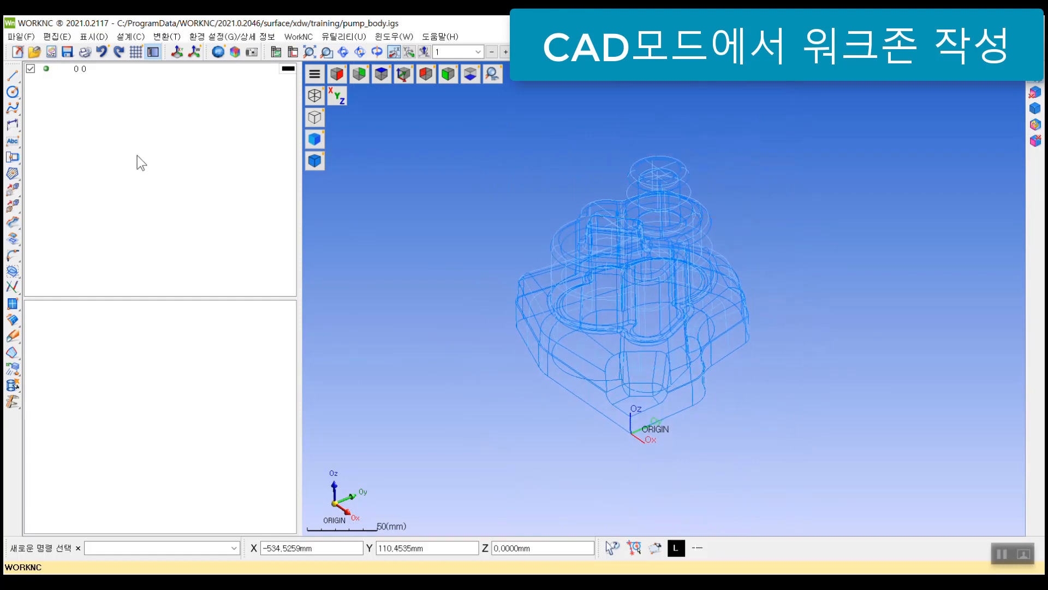
# Start creating a workzone from the CAD model and name it pump_body_1026 in the d:/00.workzone folder
pyautogui.click(52, 51)
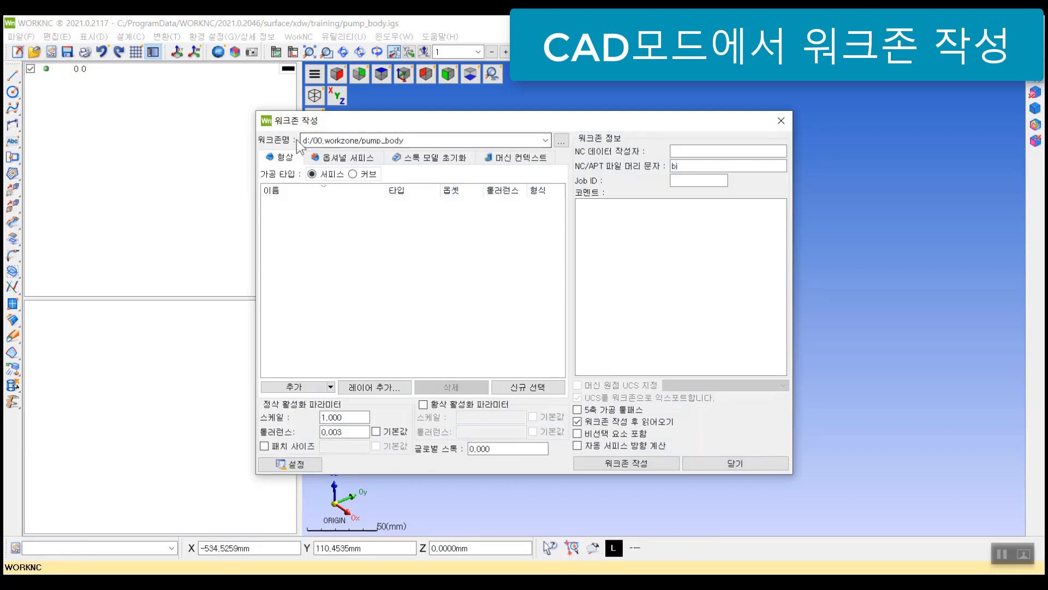
pyautogui.moveTo(362, 141); pyautogui.dragTo(442, 140)
pyautogui.click(439, 140)
# Select all surfaces of the pump body as the workzone's new machining geometry and create the workzone
pyautogui.click(532, 388)
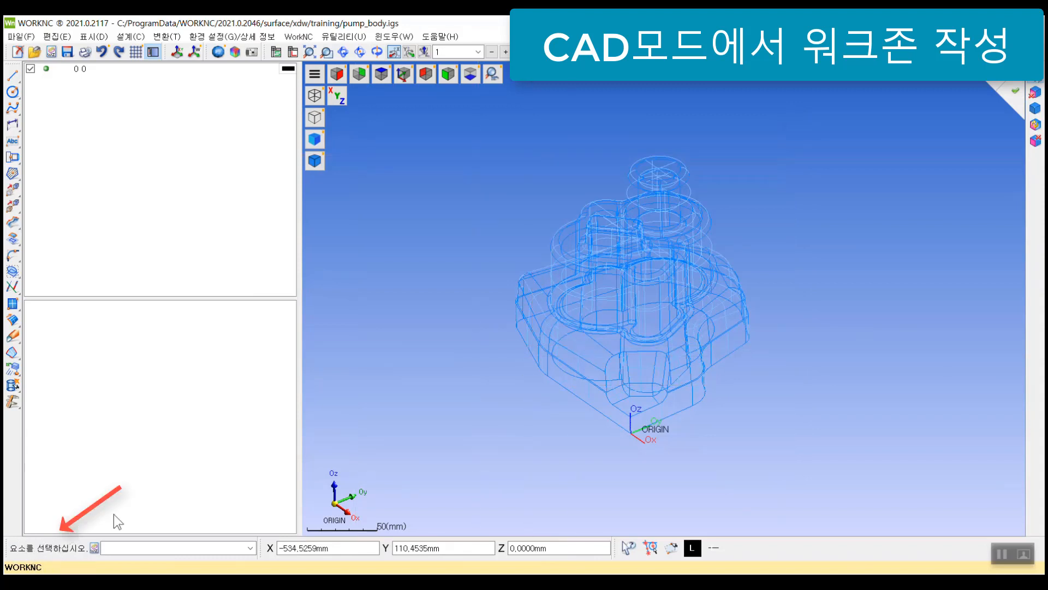
pyautogui.moveTo(460, 116); pyautogui.dragTo(857, 510)
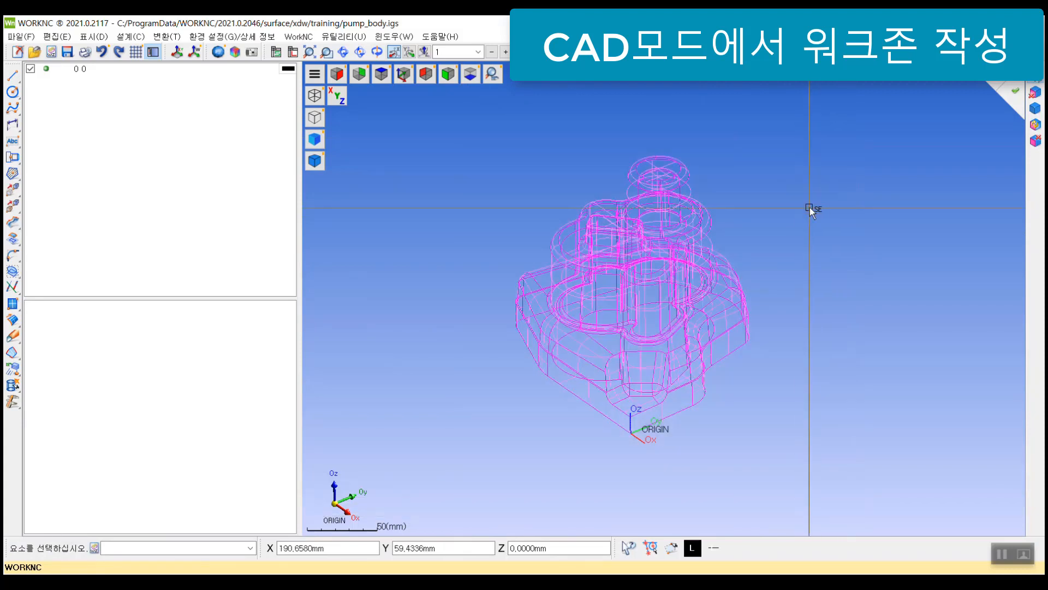
pyautogui.click(1012, 97)
pyautogui.click(540, 318)
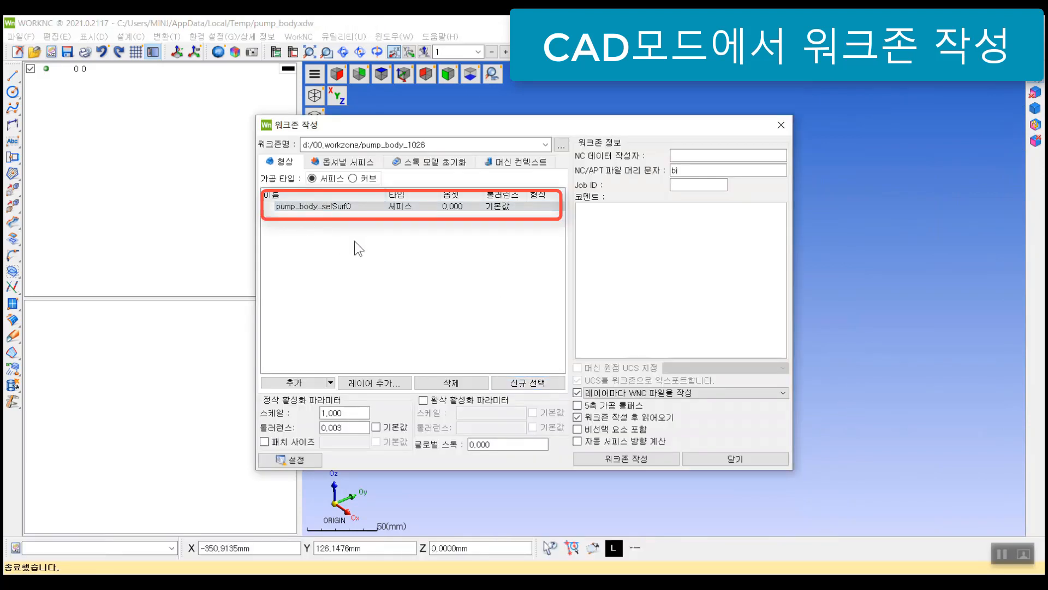
pyautogui.click(636, 459)
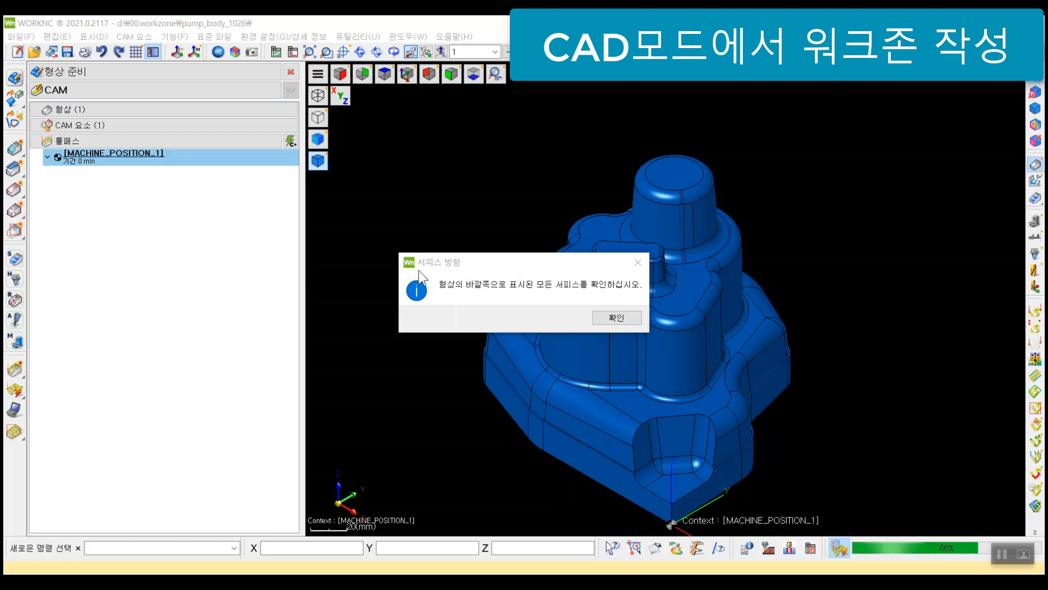
# Acknowledge the surface direction check and automatically orient all pump body surfaces outward
pyautogui.click(624, 321)
pyautogui.moveTo(733, 324); pyautogui.dragTo(741, 311, button='middle')
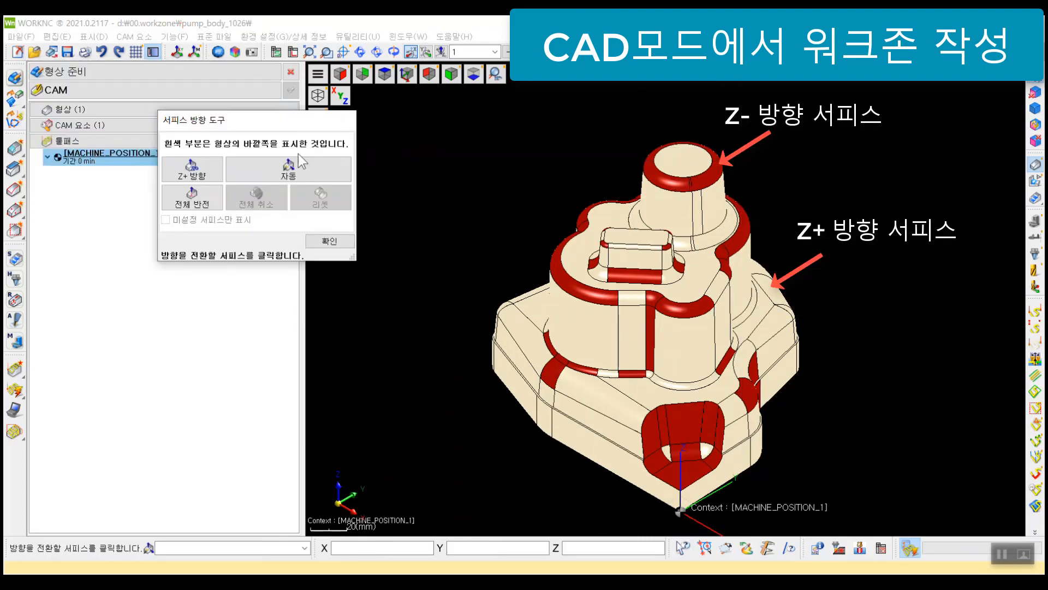
pyautogui.click(286, 168)
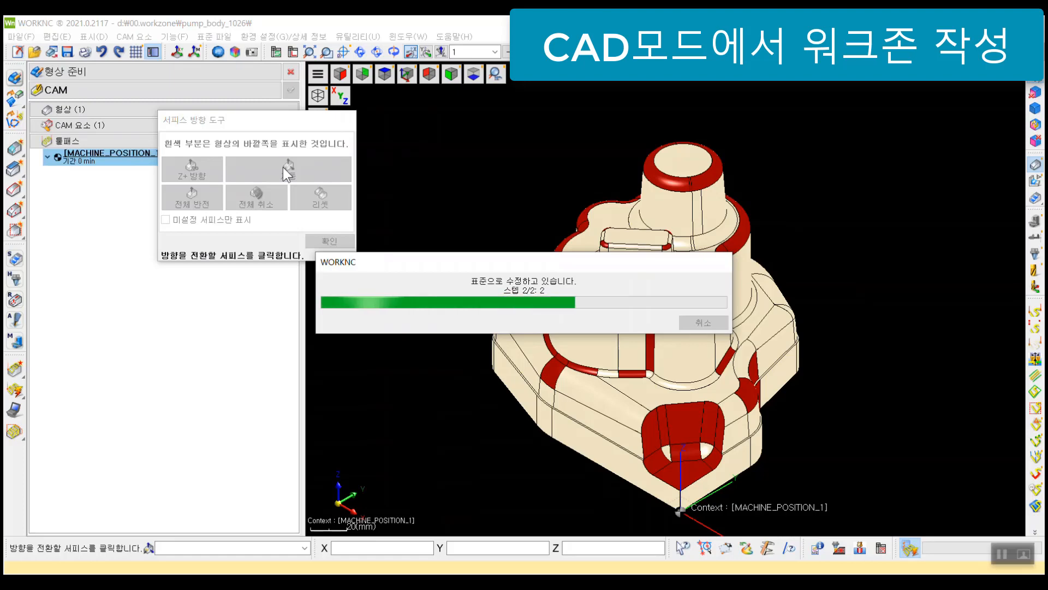
pyautogui.moveTo(582, 253); pyautogui.dragTo(655, 276, button='middle')
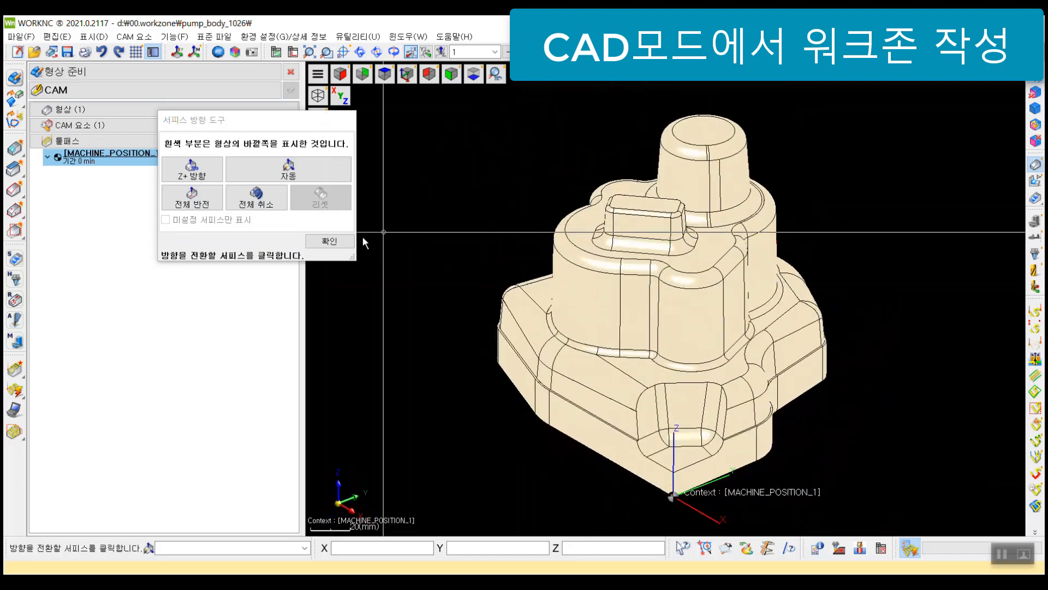
# Accept the surface directions, then leave the pump_body_1026 workzone for a new one and save its changes
pyautogui.click(343, 244)
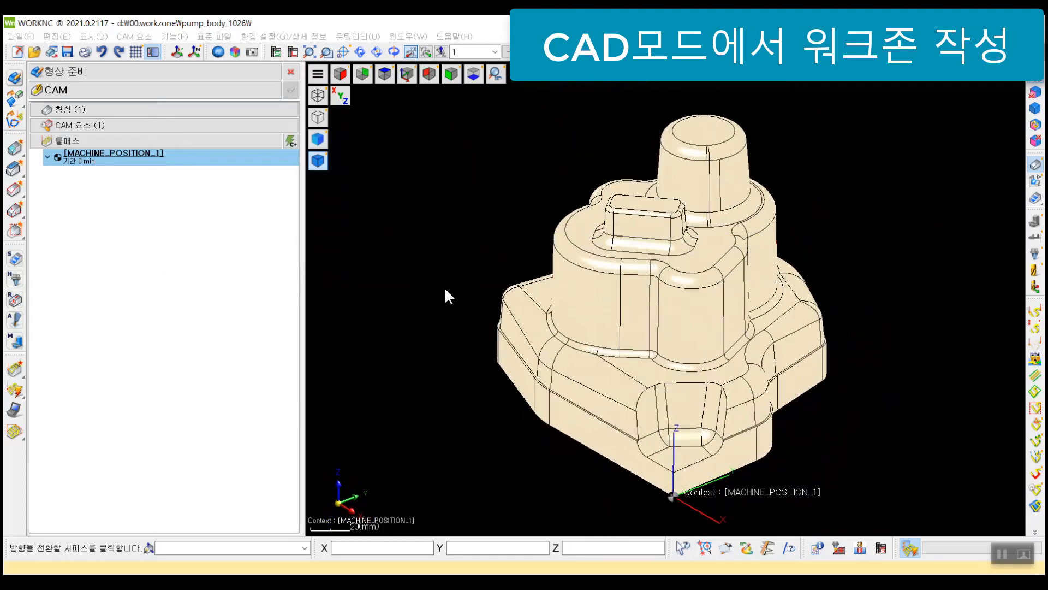
pyautogui.click(343, 243)
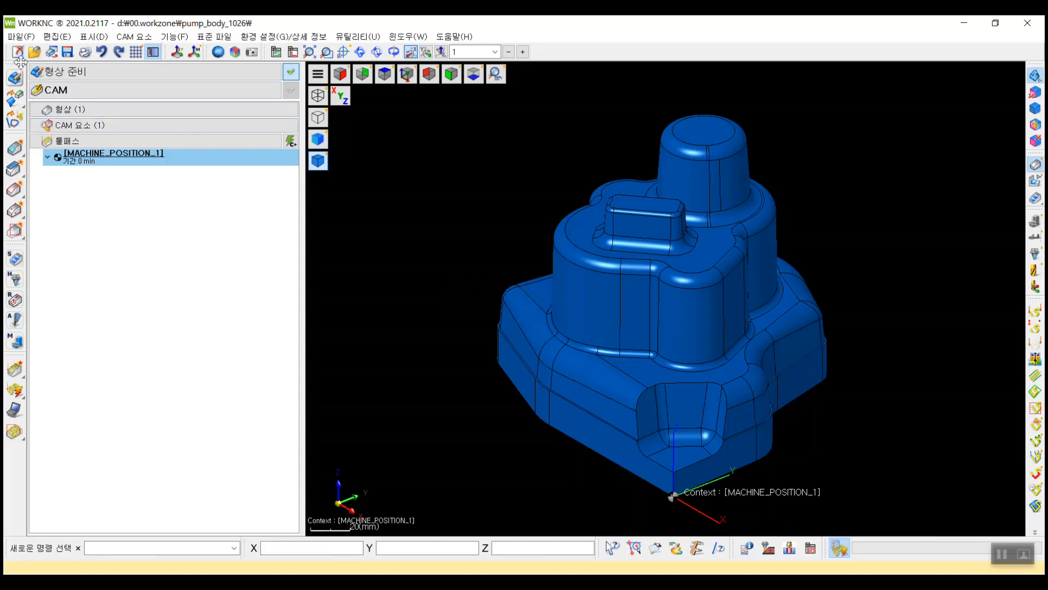
pyautogui.click(18, 52)
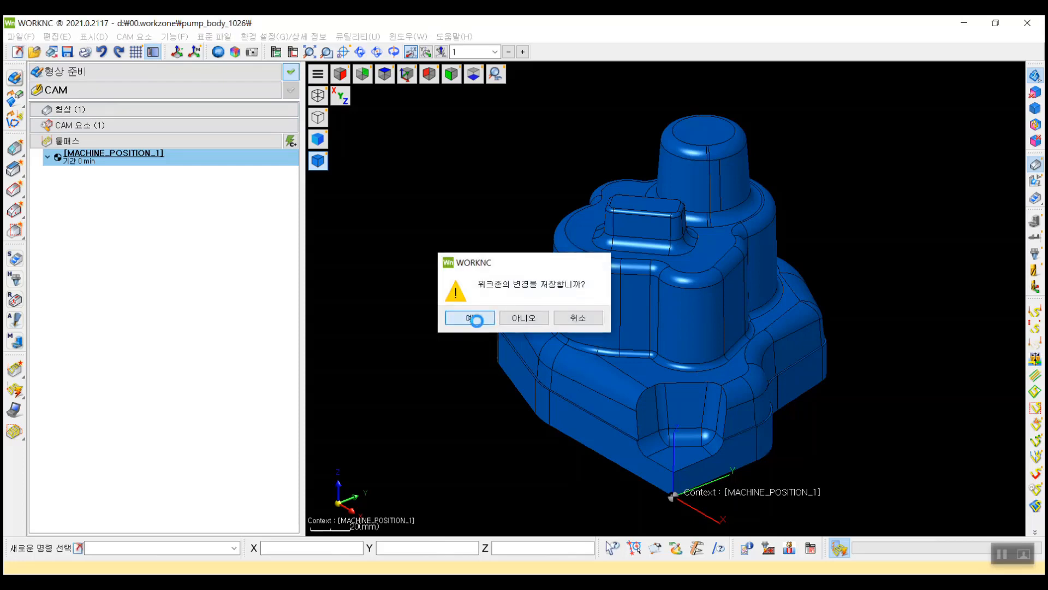
pyautogui.click(476, 321)
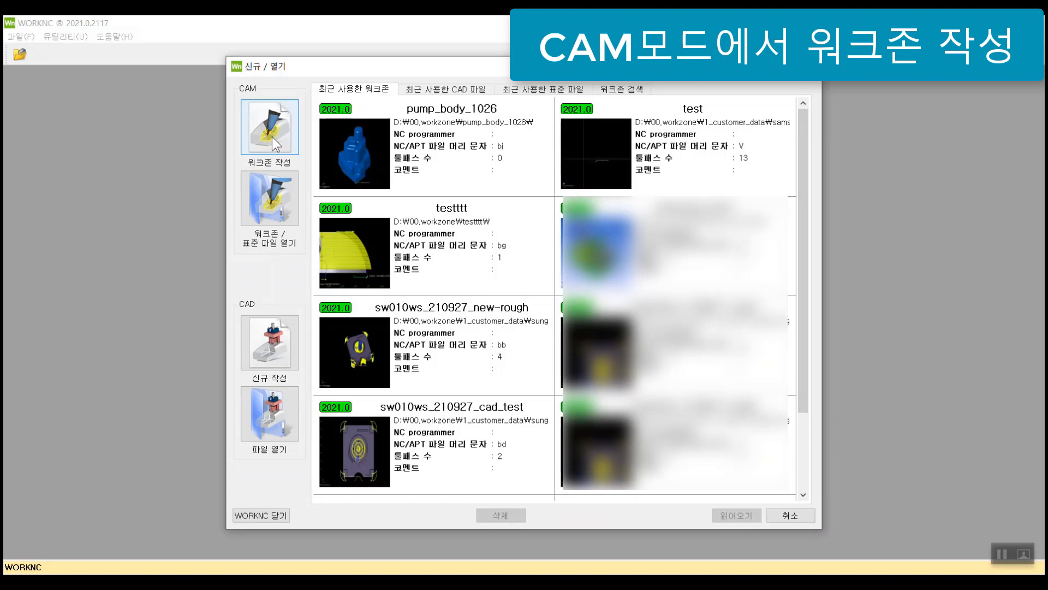
# Start creating a CAM-mode workzone and name it pump_body_TEST2 in the D:\00.workzone folder
pyautogui.click(271, 136)
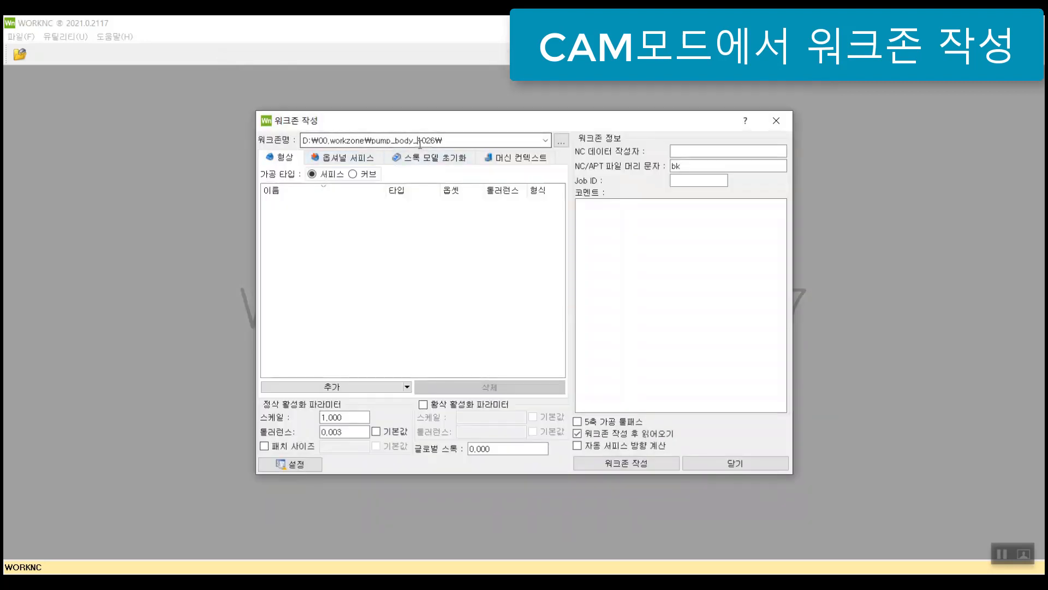
pyautogui.moveTo(420, 143); pyautogui.dragTo(443, 142)
pyautogui.press('BackSpace')
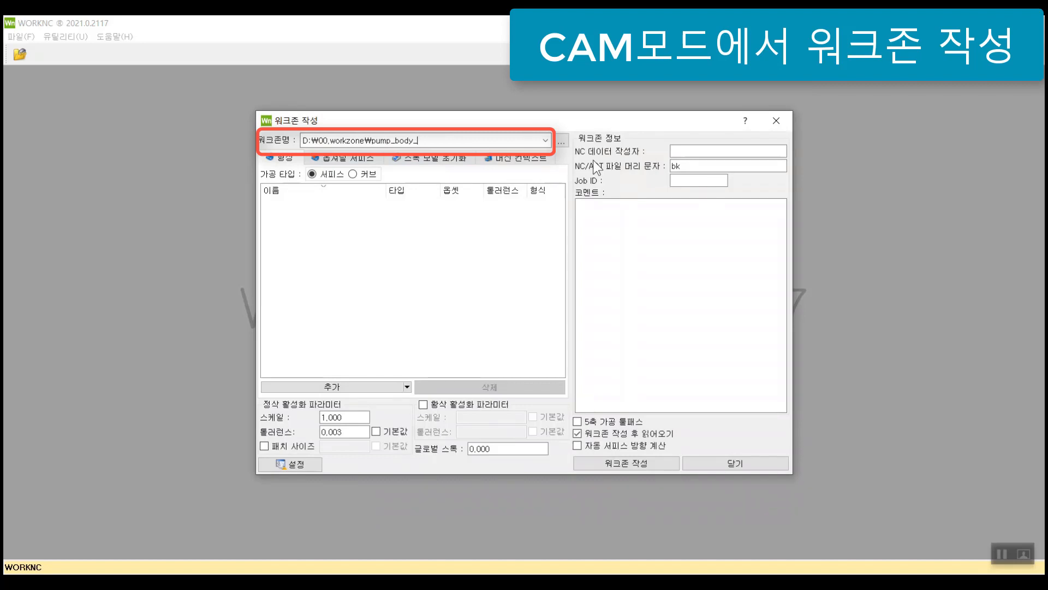
pyautogui.write('TEST2')
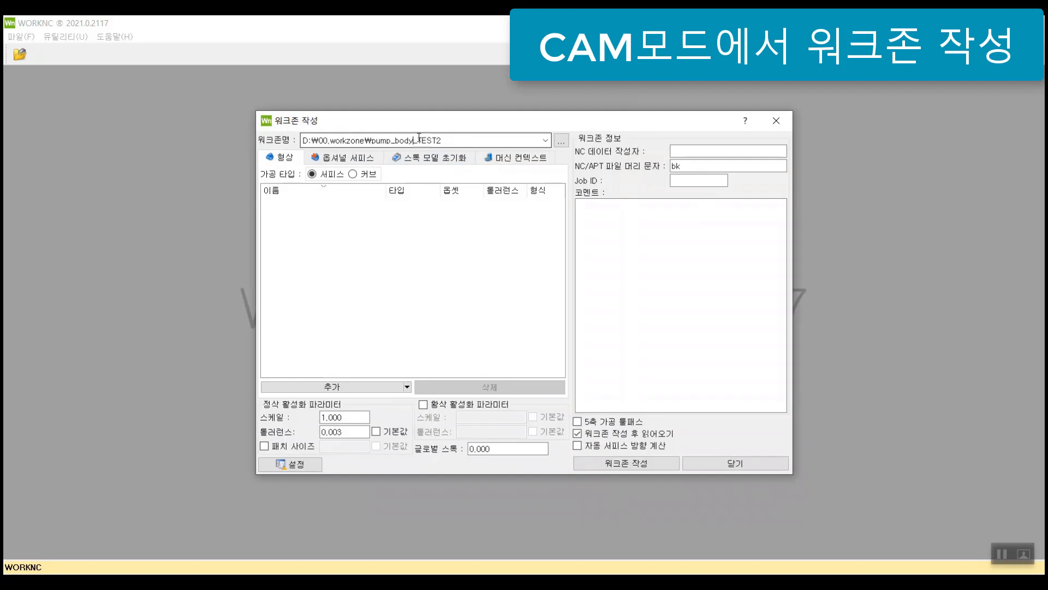
# Add pump_body.igs from the training folder as the surface geometry and create the workzone
pyautogui.click(353, 388)
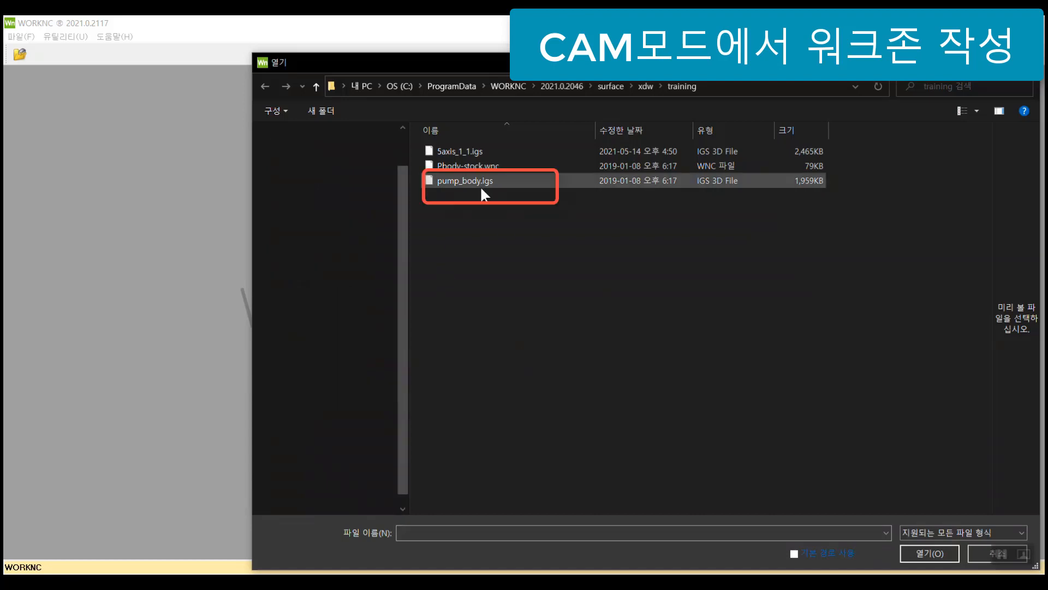
pyautogui.click(486, 183)
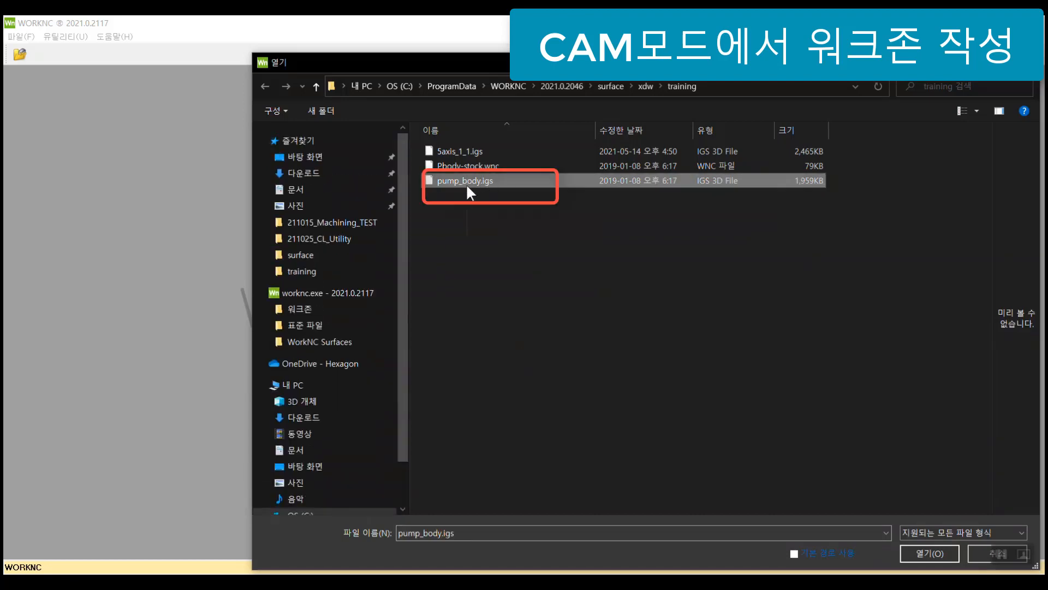
pyautogui.doubleClick(466, 183)
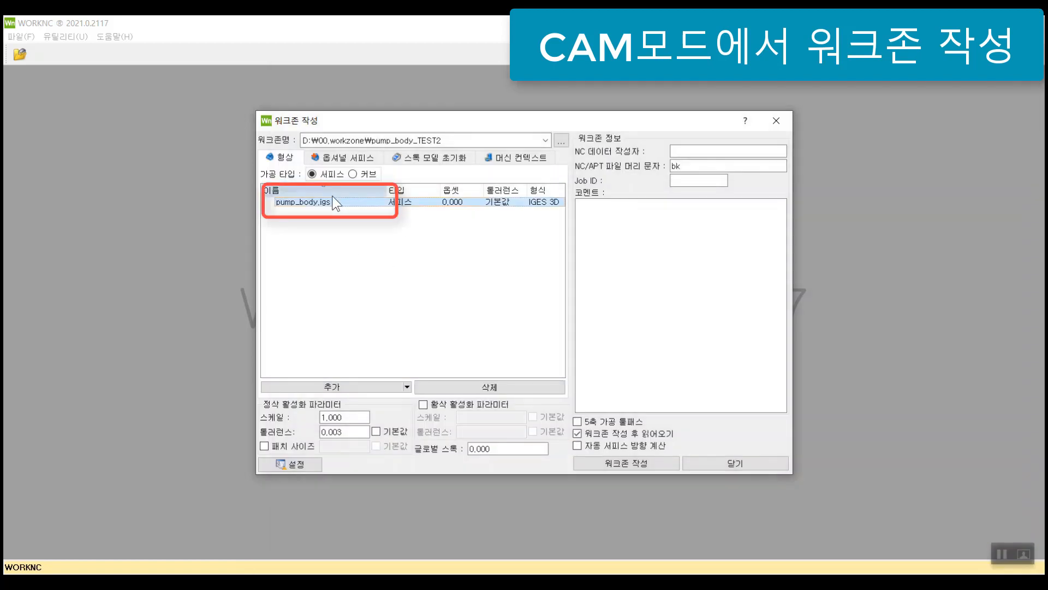
pyautogui.click(633, 465)
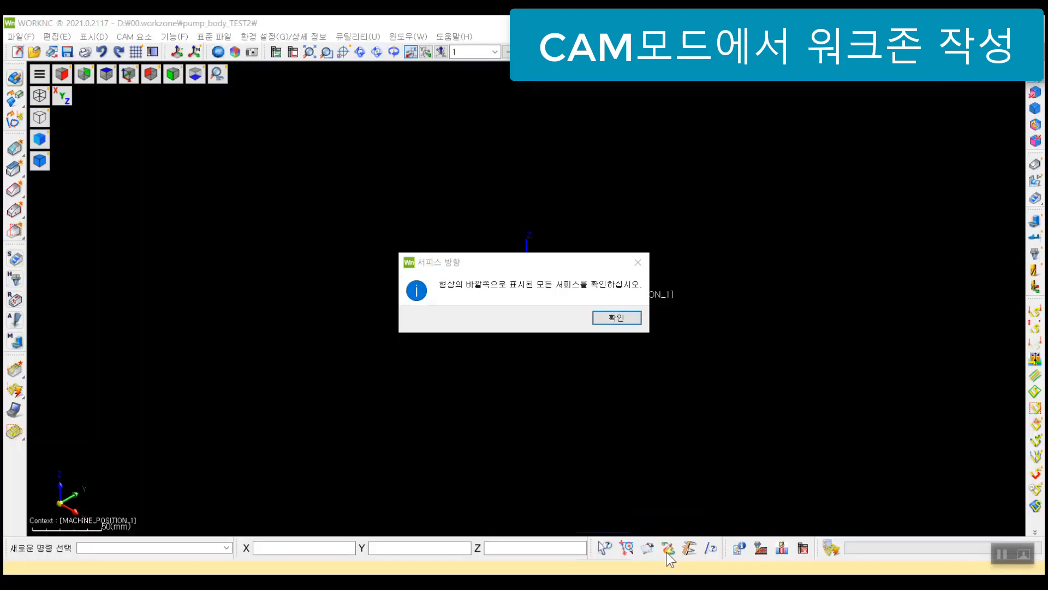
# Acknowledge the surface direction check, orient the surfaces automatically and accept the result
pyautogui.click(608, 317)
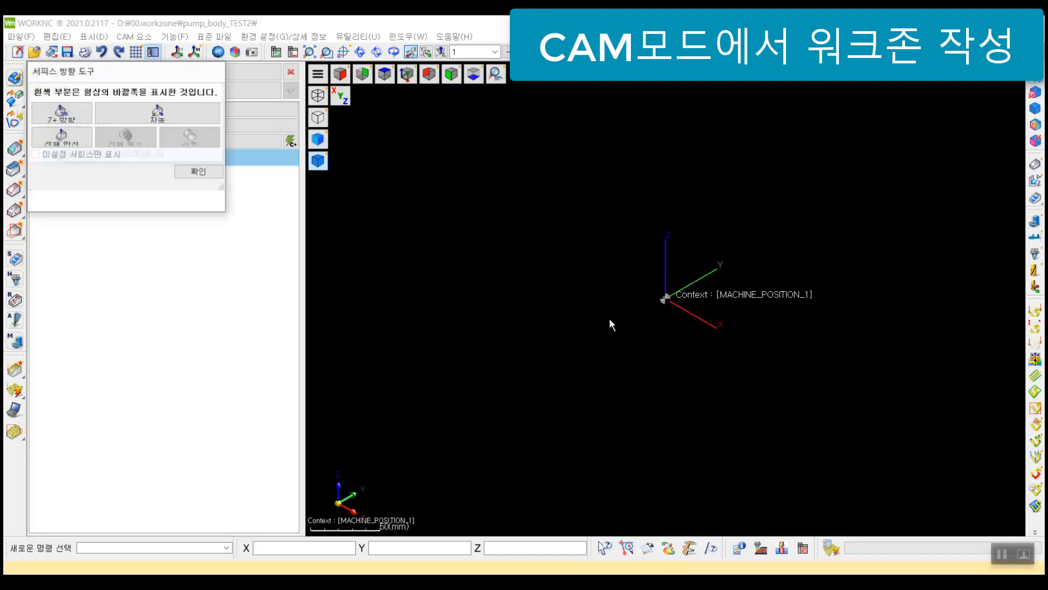
pyautogui.click(162, 125)
pyautogui.click(178, 193)
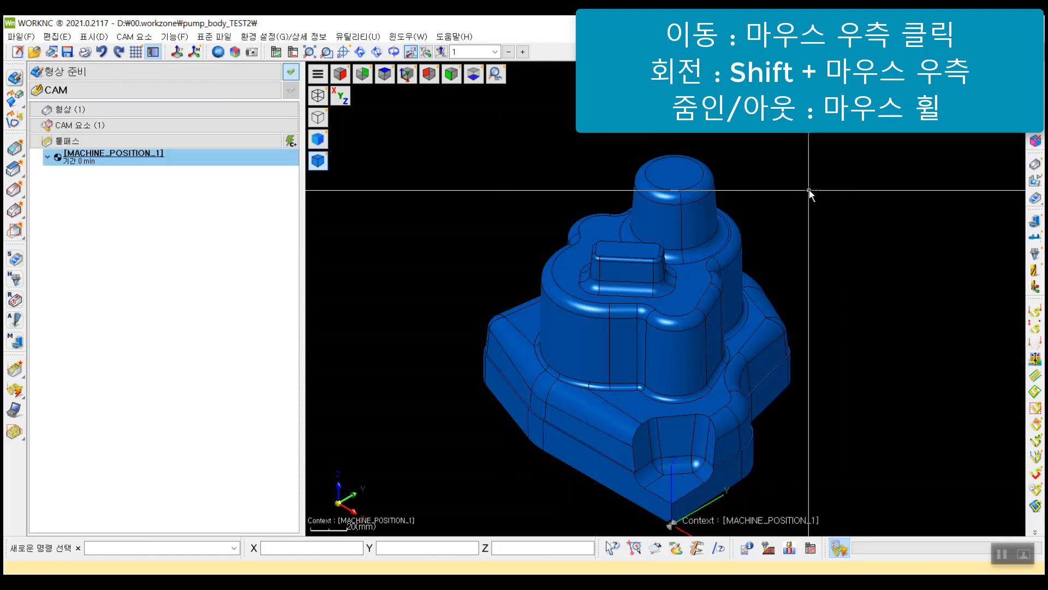
# Examine the pump body by moving and rotating it, and zoom in and out on the upper fillet surfaces
pyautogui.moveTo(819, 278); pyautogui.dragTo(804, 229, button='right')
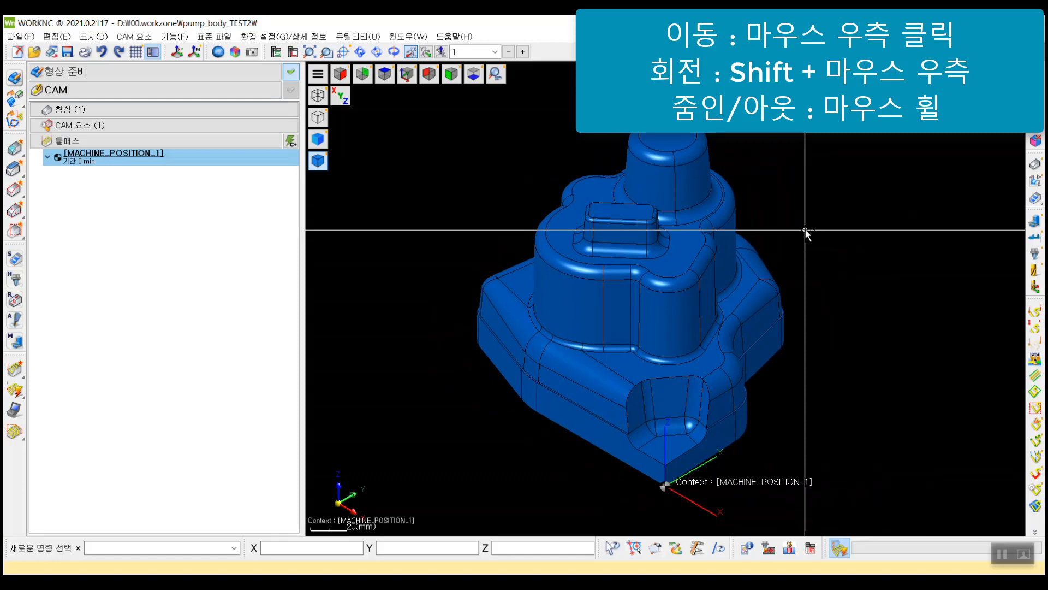
pyautogui.moveTo(803, 222)
pyautogui.keyDown('shift'); pyautogui.mouseDown(button='right')
pyautogui.moveTo(801, 241)
pyautogui.moveTo(681, 227)
pyautogui.moveTo(849, 250)
pyautogui.moveTo(722, 165)
pyautogui.moveTo(688, 230)
pyautogui.moveTo(817, 300)
pyautogui.moveTo(845, 223)
pyautogui.moveTo(624, 164)
pyautogui.moveTo(803, 241)
pyautogui.mouseUp(button='right'); pyautogui.keyUp('shift')
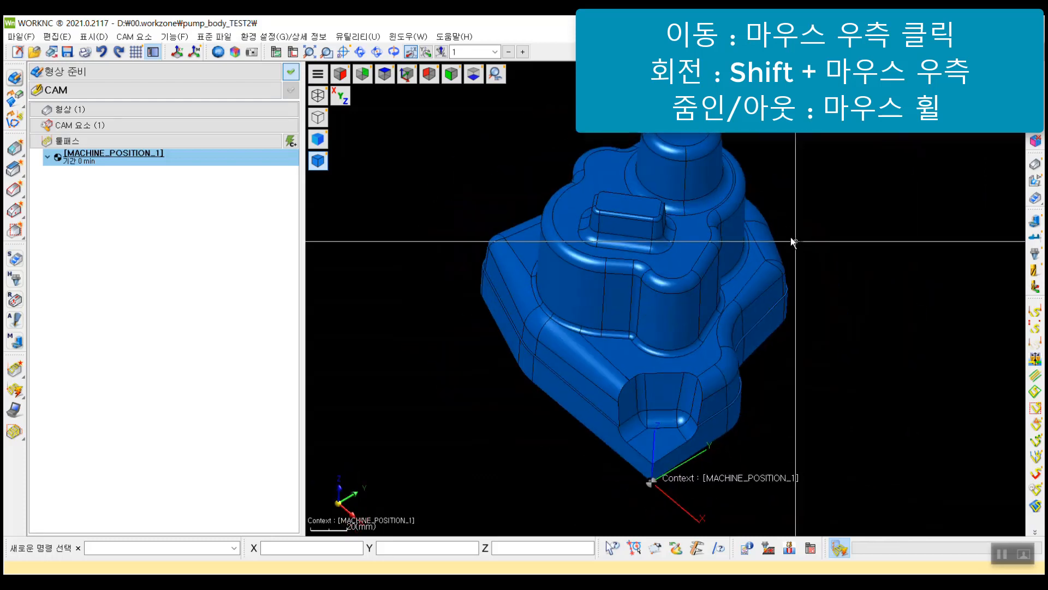
pyautogui.scroll(-2, 646, 271)
pyautogui.scroll(2, 646, 271)
pyautogui.scroll(-2, 640, 273)
pyautogui.scroll(2, 639, 273)
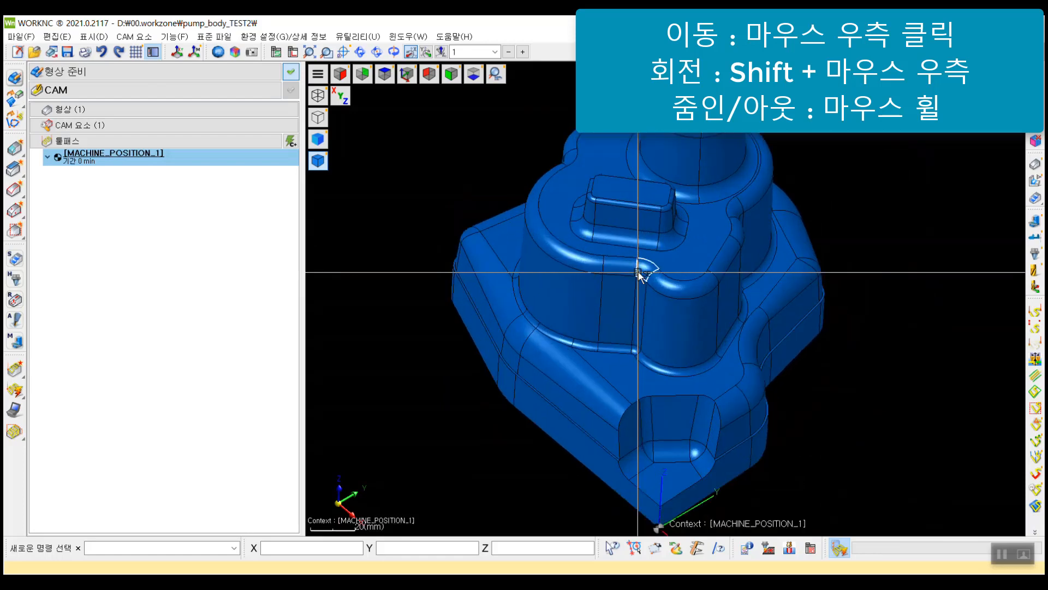
pyautogui.scroll(-3, 640, 272)
pyautogui.scroll(3, 640, 273)
pyautogui.scroll(-1, 641, 275)
pyautogui.scroll(-1, 639, 273)
pyautogui.scroll(2, 640, 274)
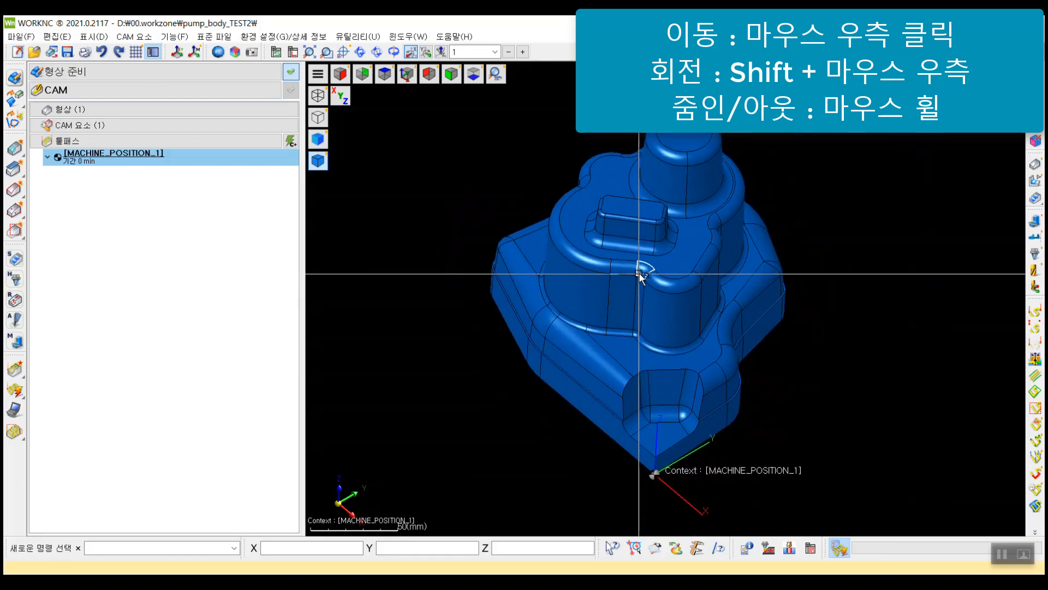
pyautogui.scroll(-3, 640, 273)
pyautogui.scroll(2, 639, 274)
pyautogui.scroll(-2, 639, 273)
pyautogui.scroll(2, 639, 274)
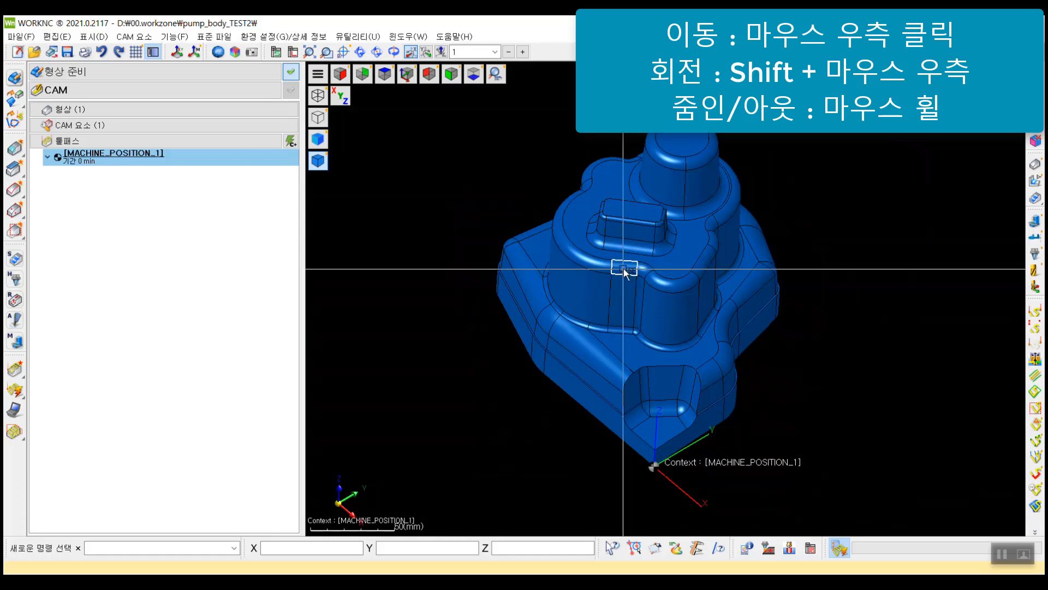
pyautogui.scroll(5, 624, 271)
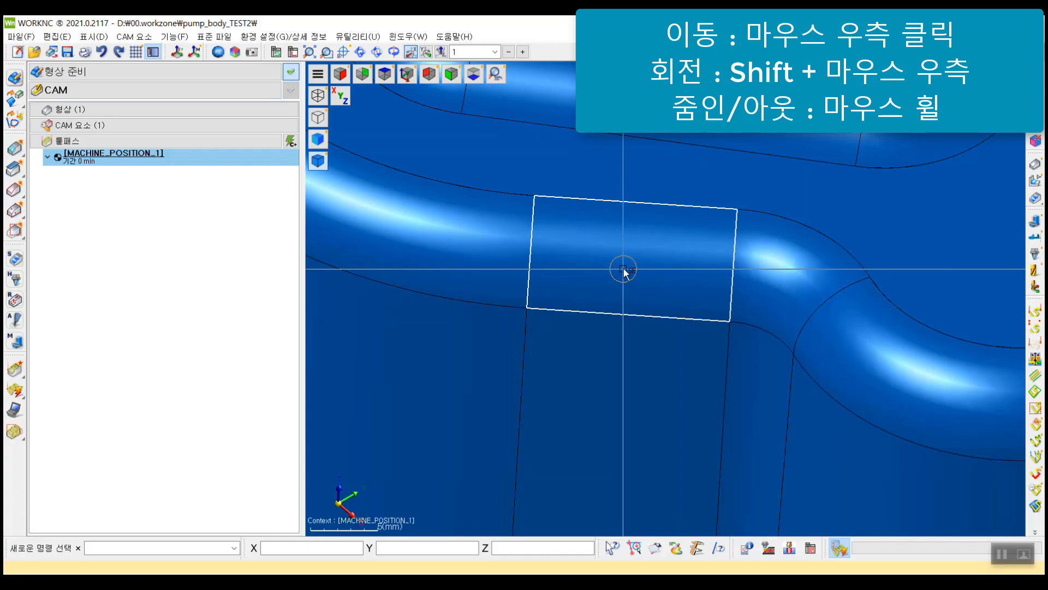
pyautogui.scroll(-5, 625, 271)
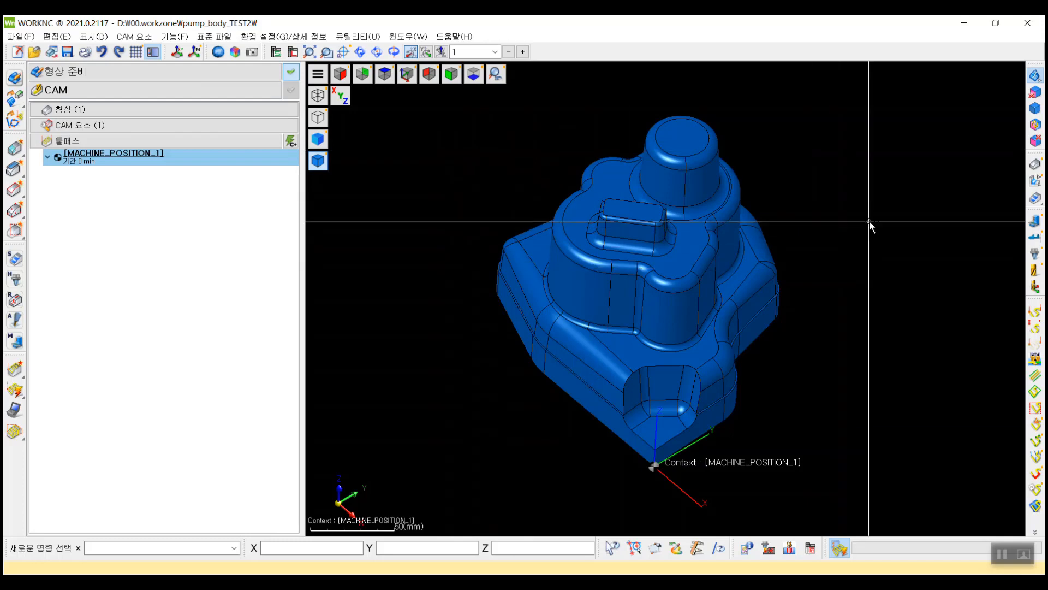
# View the pump body along the X, Y and Z axes, then tilt the top view freely
pyautogui.click(339, 76)
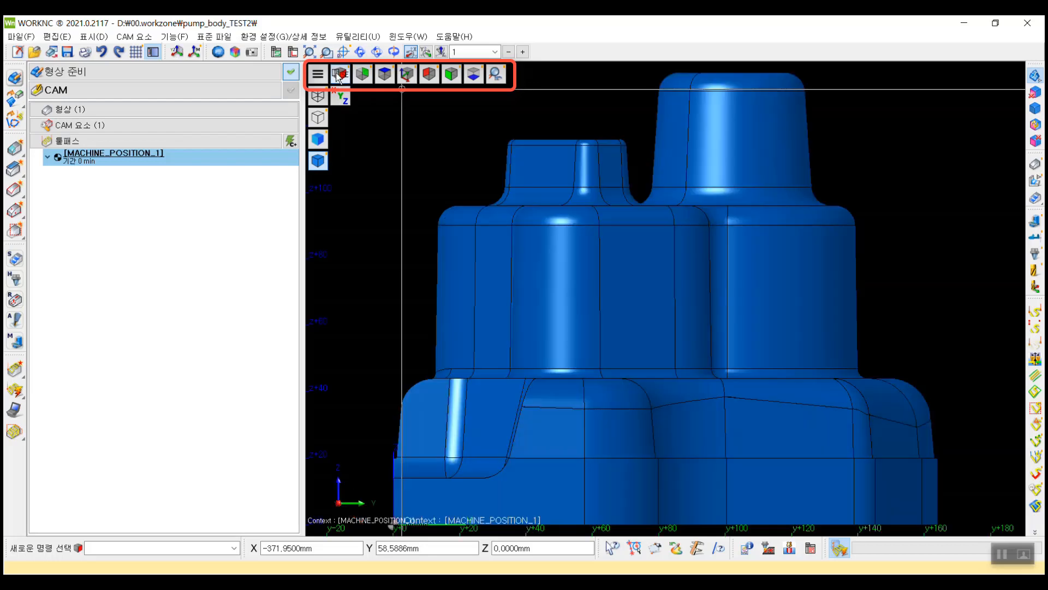
pyautogui.click(365, 75)
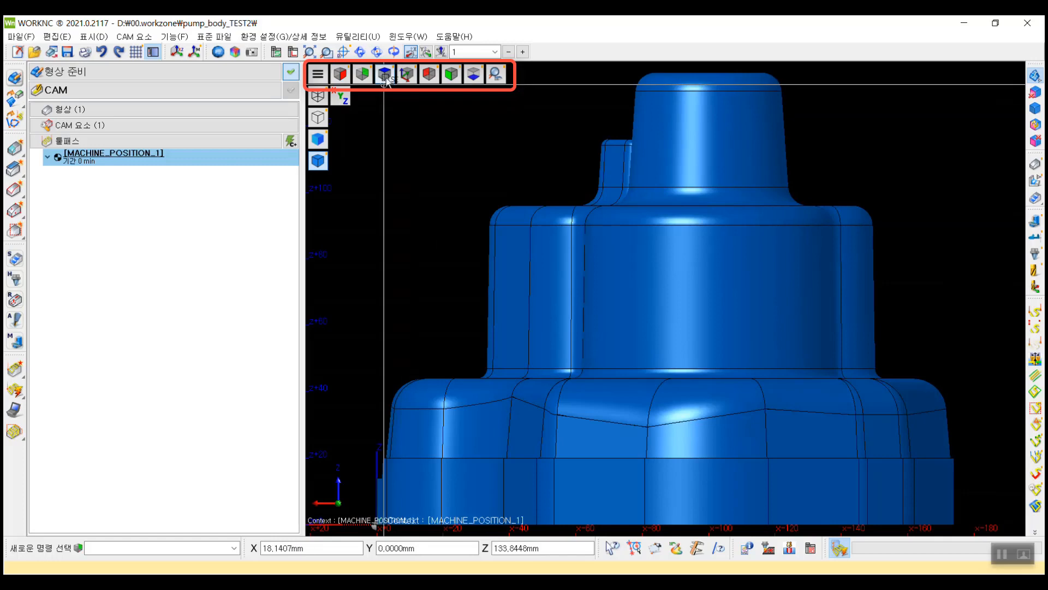
pyautogui.click(386, 75)
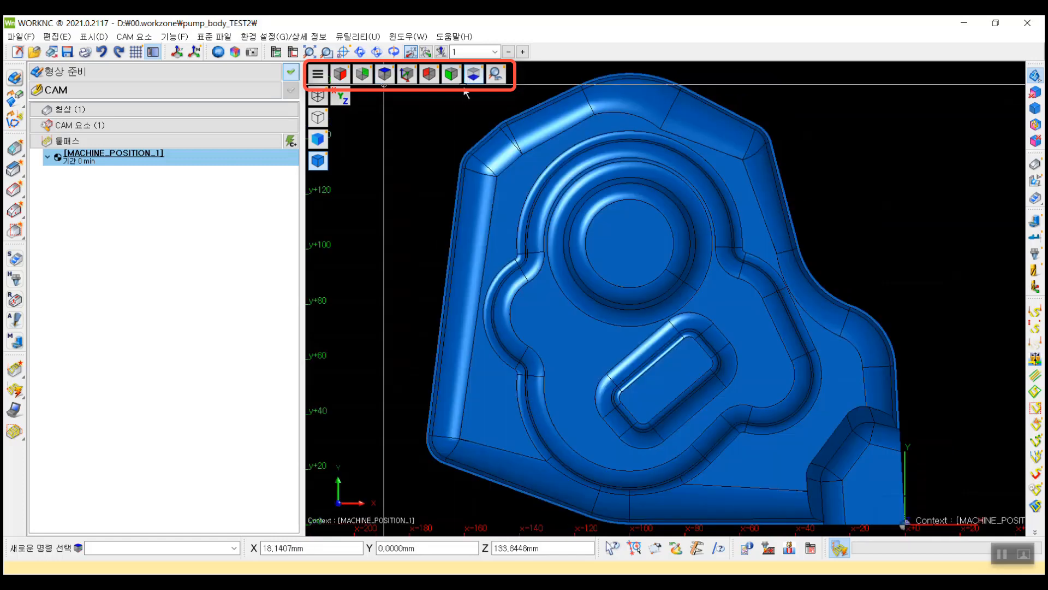
pyautogui.moveTo(662, 113); pyautogui.dragTo(663, 139, button='middle')
pyautogui.scroll(-4, 664, 139)
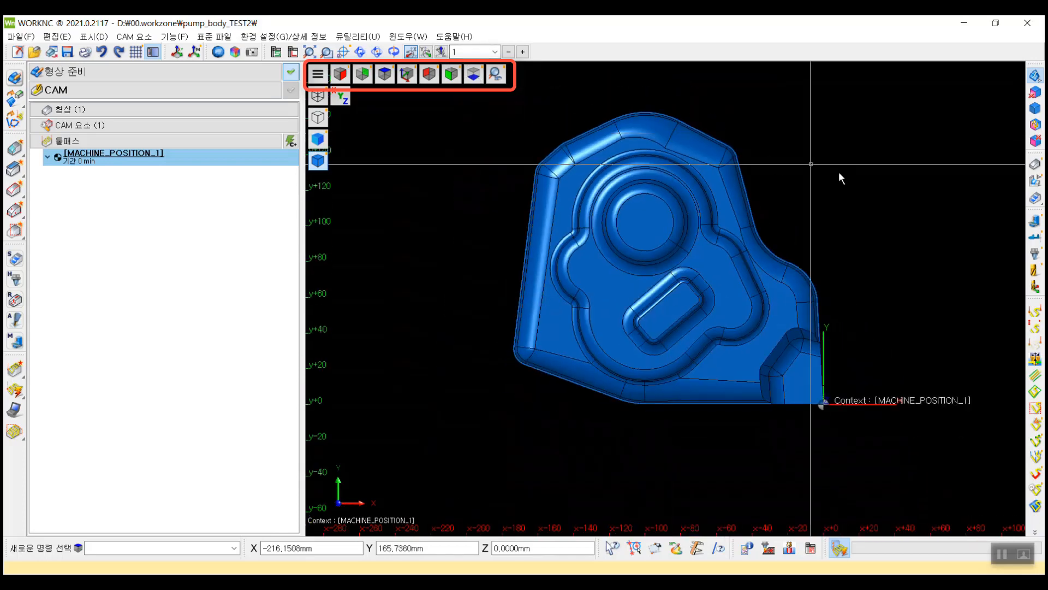
pyautogui.scroll(1, 839, 173)
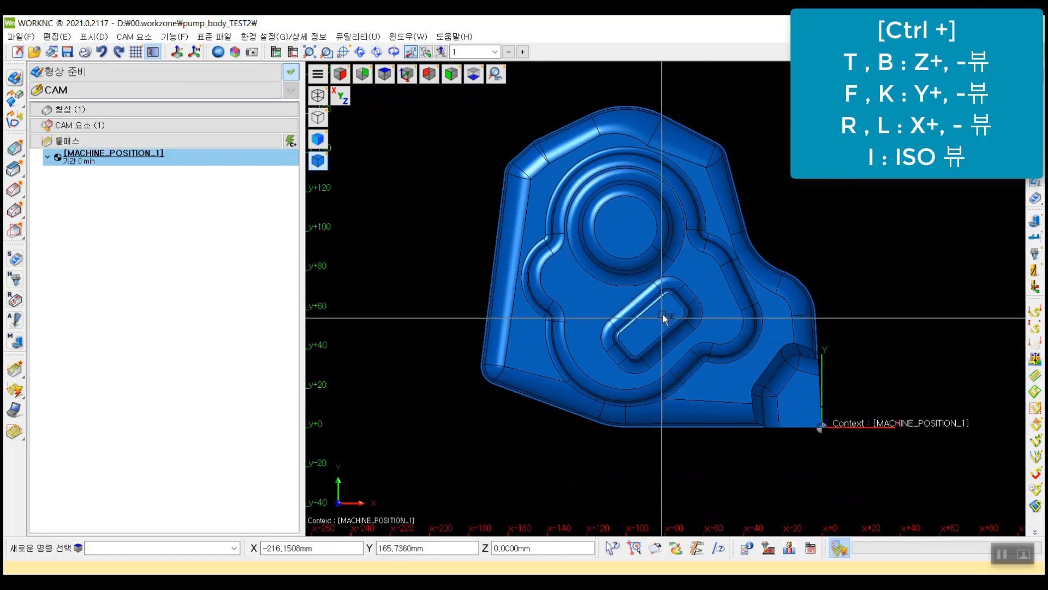
pyautogui.moveTo(662, 318); pyautogui.dragTo(669, 251, button='middle')
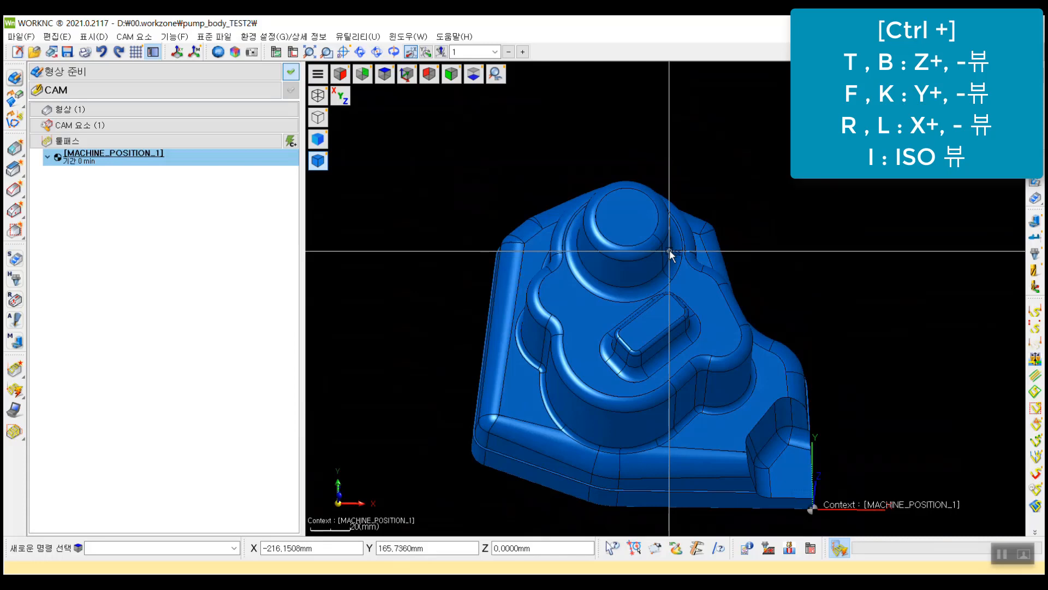
# Inspect the pump body in the top, bottom, front, back, right, left and isometric standard views
pyautogui.press('t')
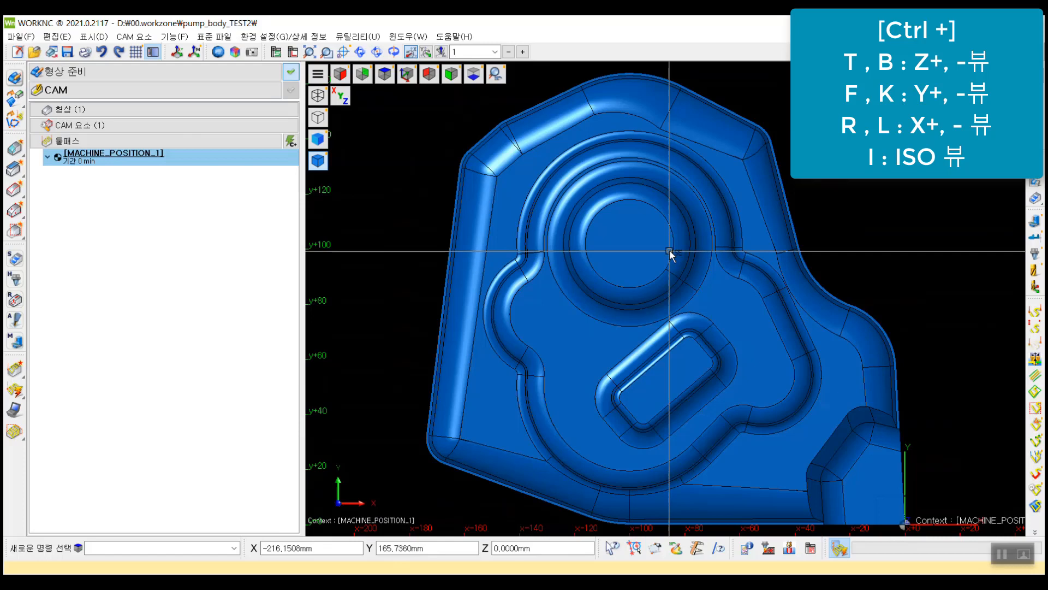
pyautogui.press('b')
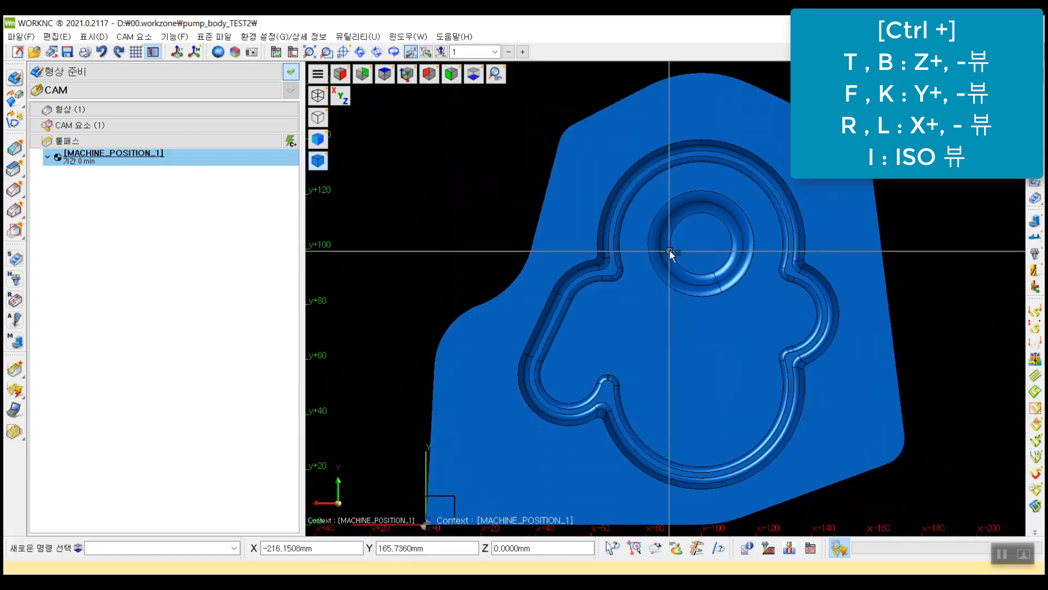
pyautogui.press('f')
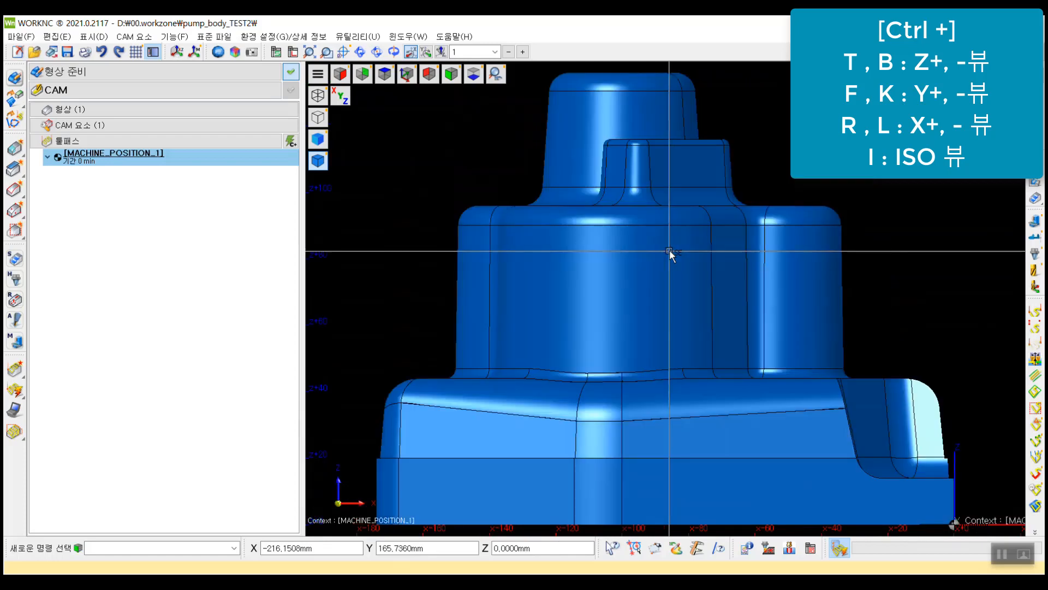
pyautogui.press('k')
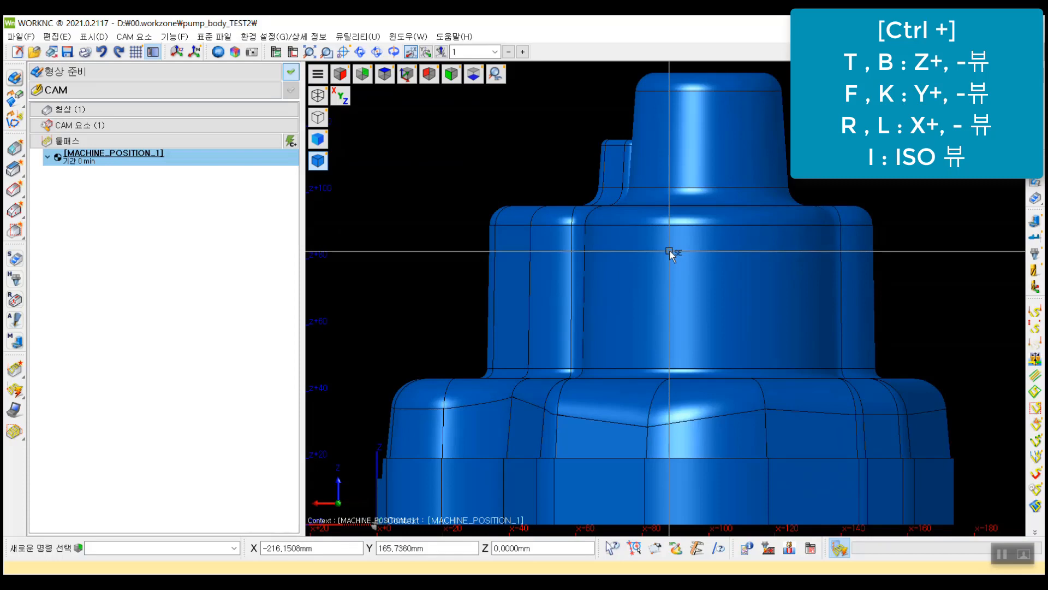
pyautogui.press('r')
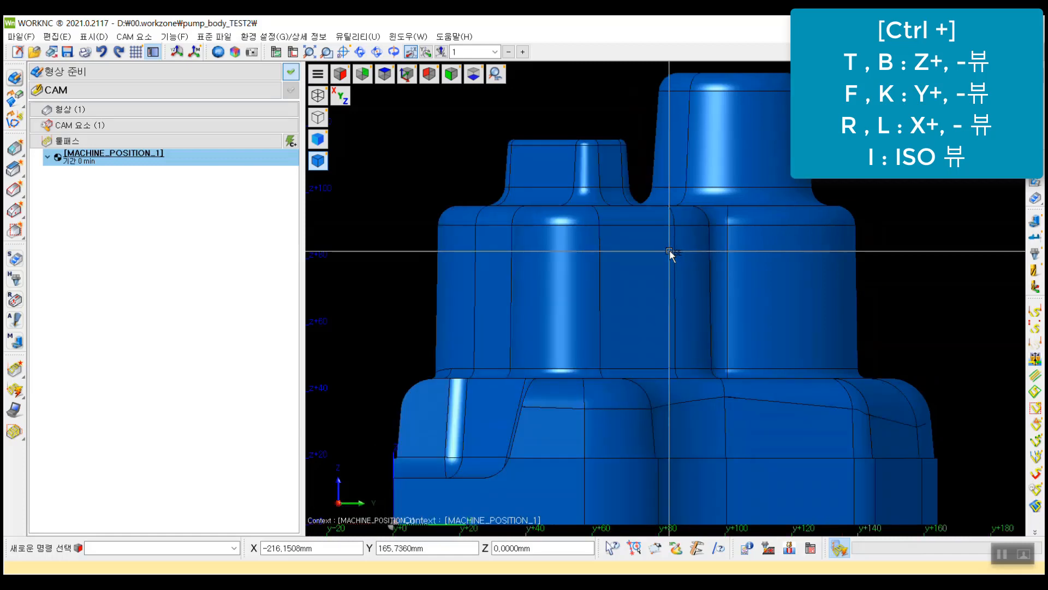
pyautogui.press('l')
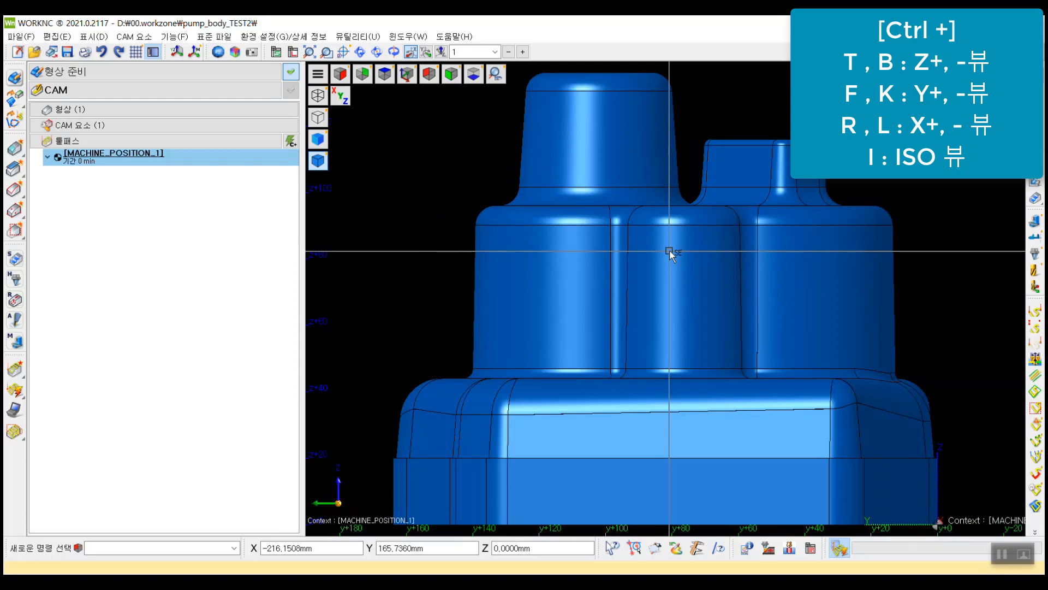
pyautogui.press('i')
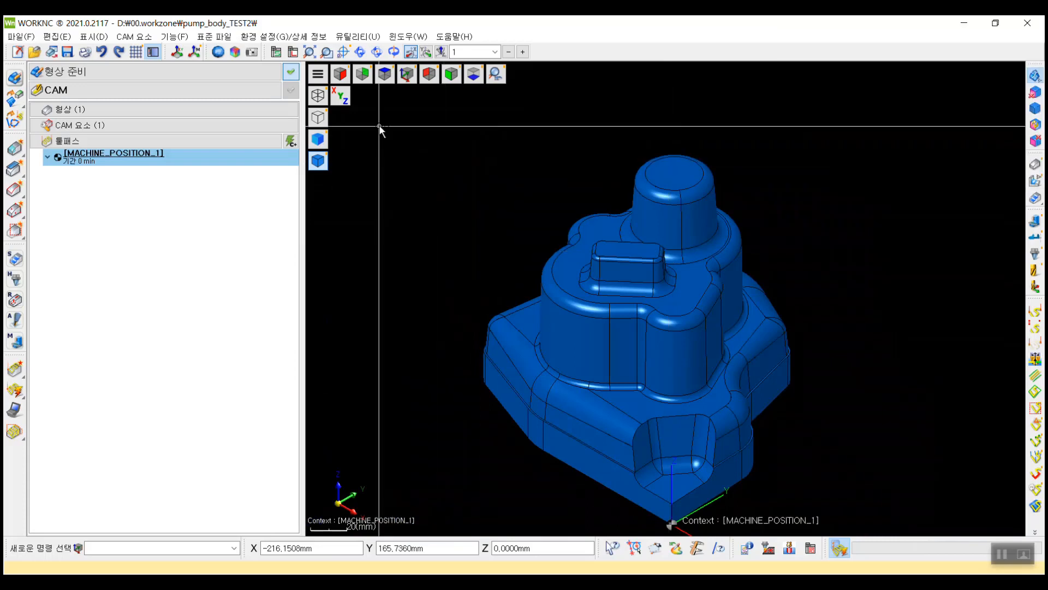
# Compare the pump body's wireframe and shaded display modes
pyautogui.click(317, 96)
pyautogui.click(318, 117)
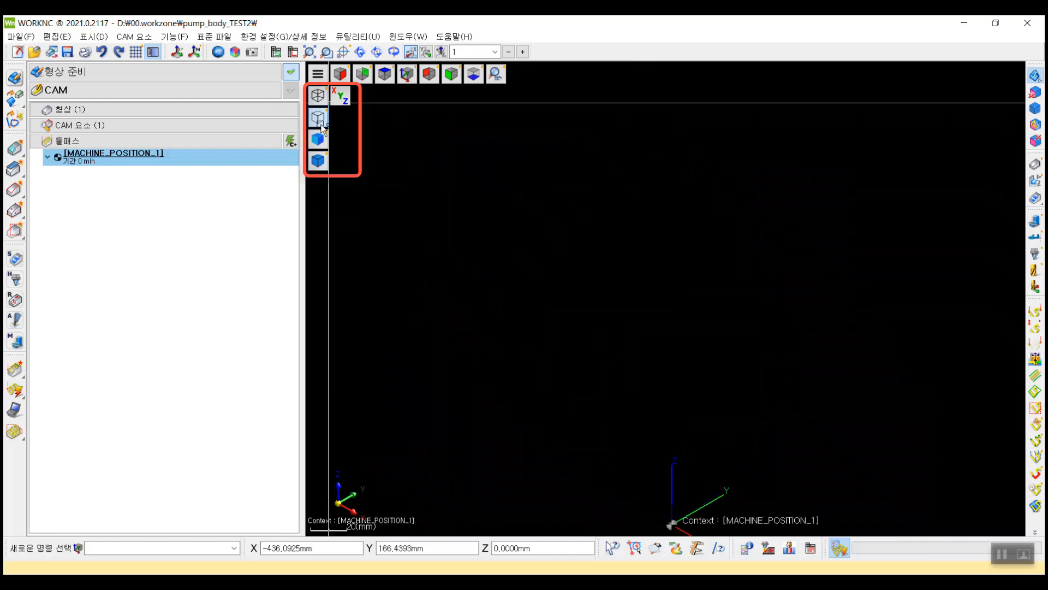
pyautogui.click(319, 140)
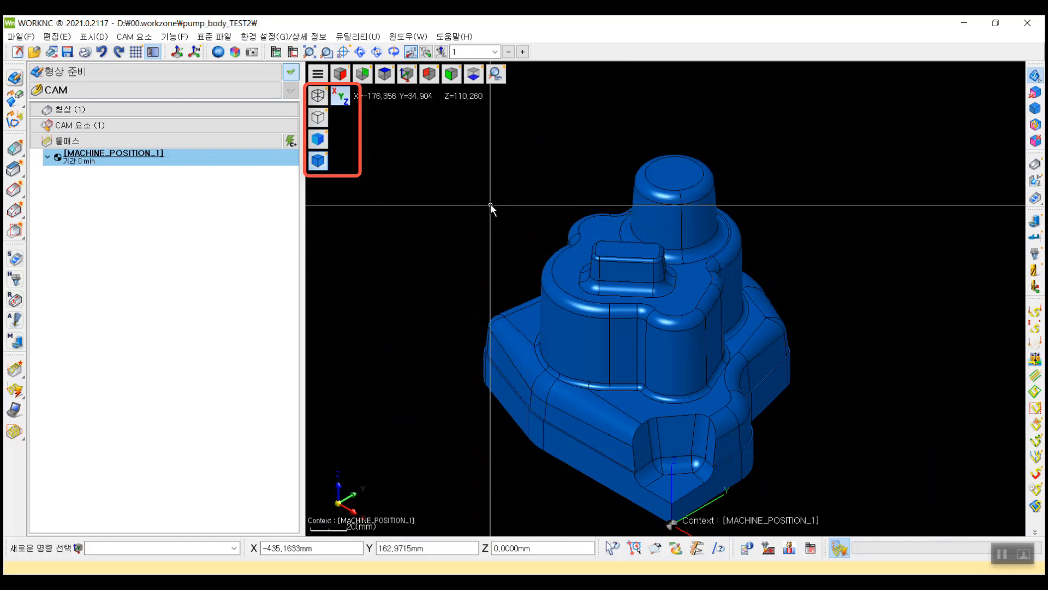
# Split the graphics area into two horizontally divided windows and restore the single window
pyautogui.click(318, 75)
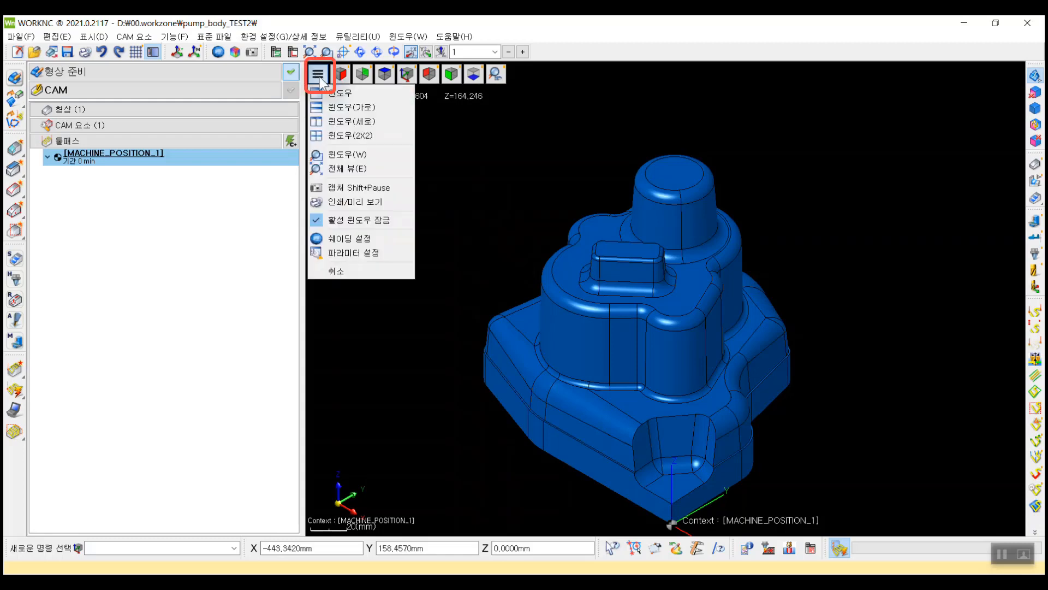
pyautogui.click(385, 106)
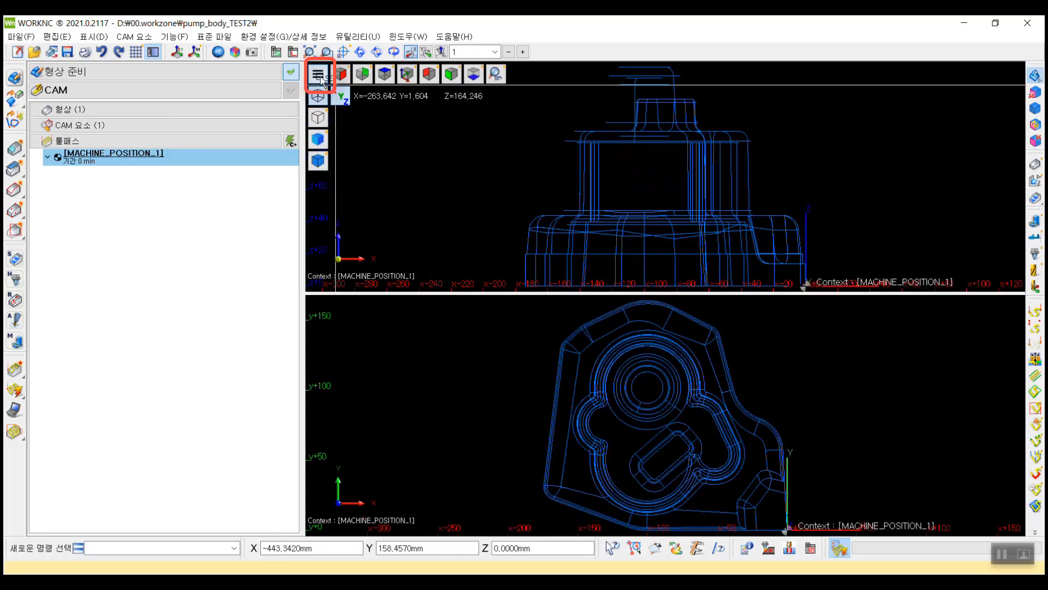
pyautogui.click(319, 76)
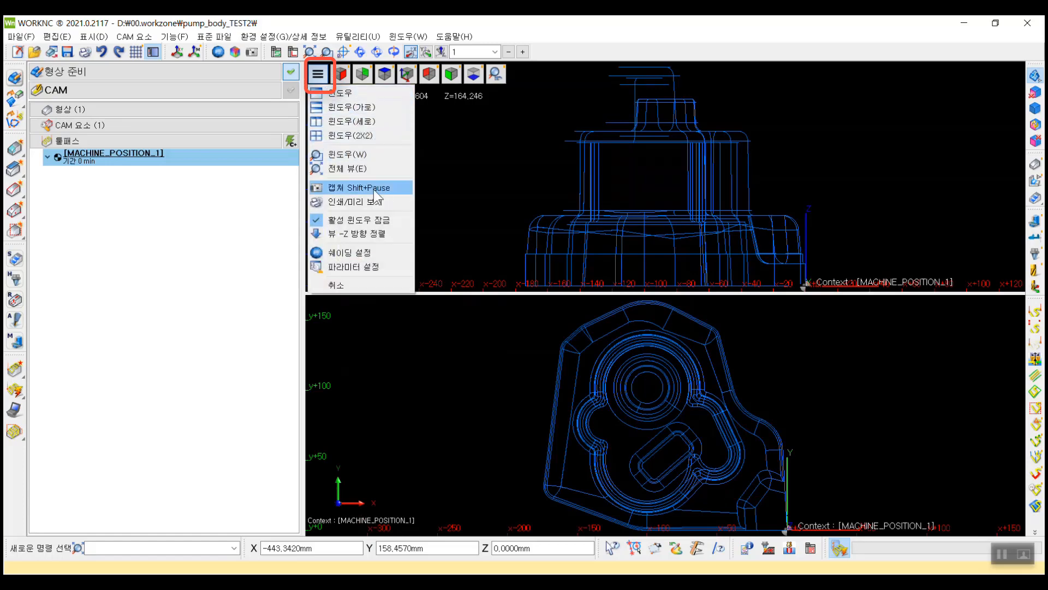
pyautogui.click(341, 92)
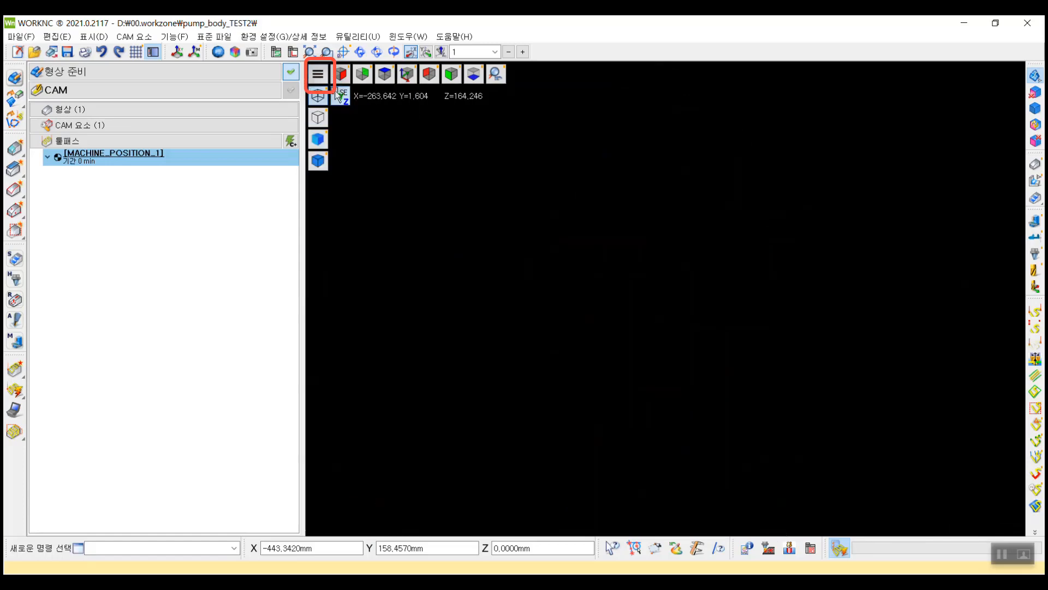
# Display the pump body shaded with its edges and view it from an oblique angle
pyautogui.click(318, 161)
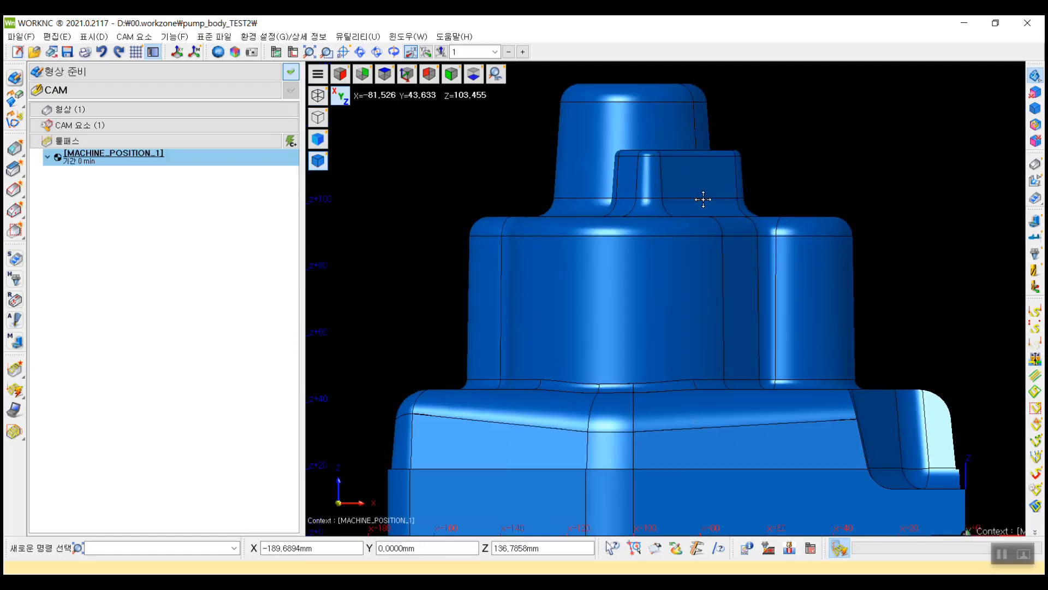
pyautogui.scroll(-2, 688, 199)
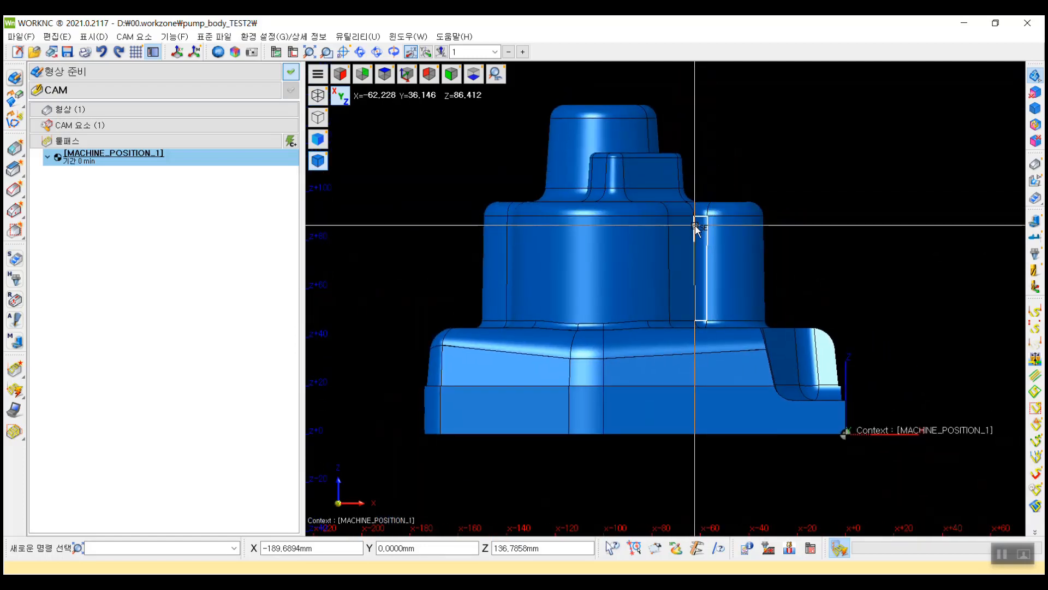
pyautogui.moveTo(660, 281)
pyautogui.mouseDown(button='middle')
pyautogui.moveTo(625, 286)
pyautogui.moveTo(650, 233)
pyautogui.mouseUp(button='middle')
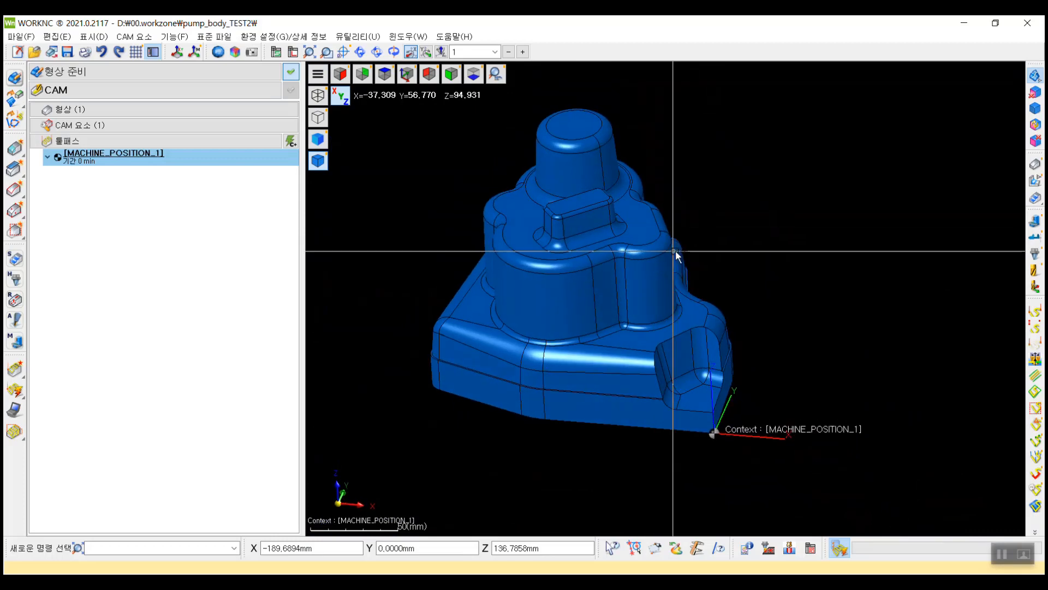
# Set up measurement in straight-line mode and enable endpoint snapping in addition to centre snapping
pyautogui.click(699, 549)
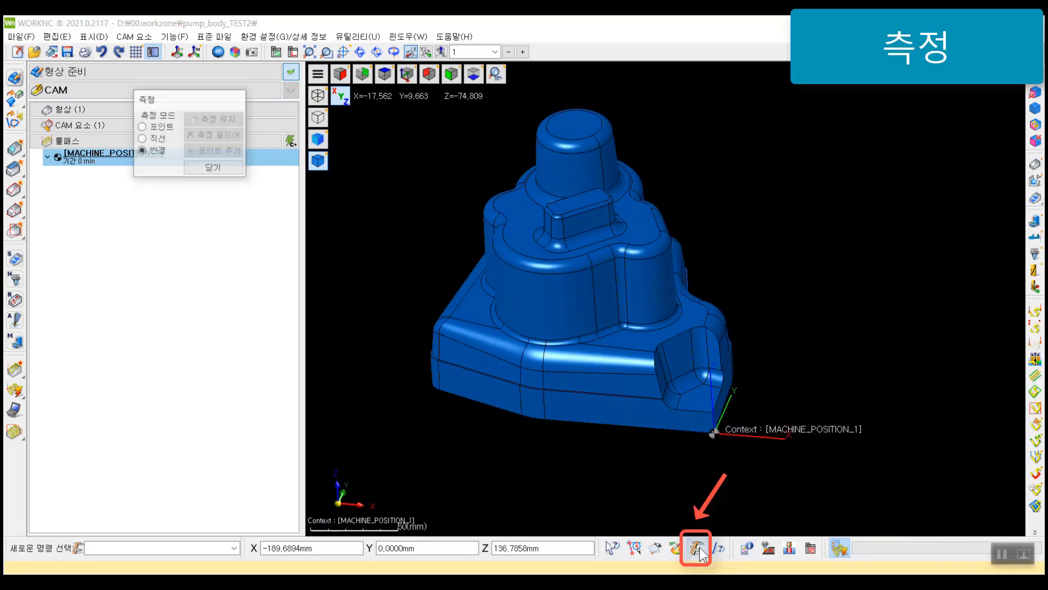
pyautogui.moveTo(178, 100); pyautogui.dragTo(265, 102)
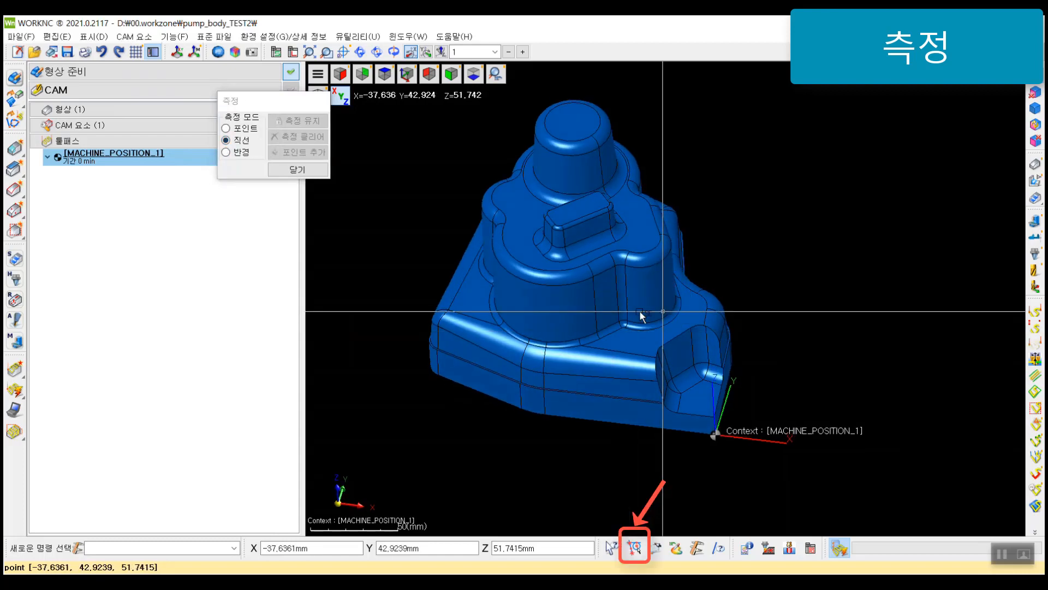
pyautogui.scroll(5, 573, 311)
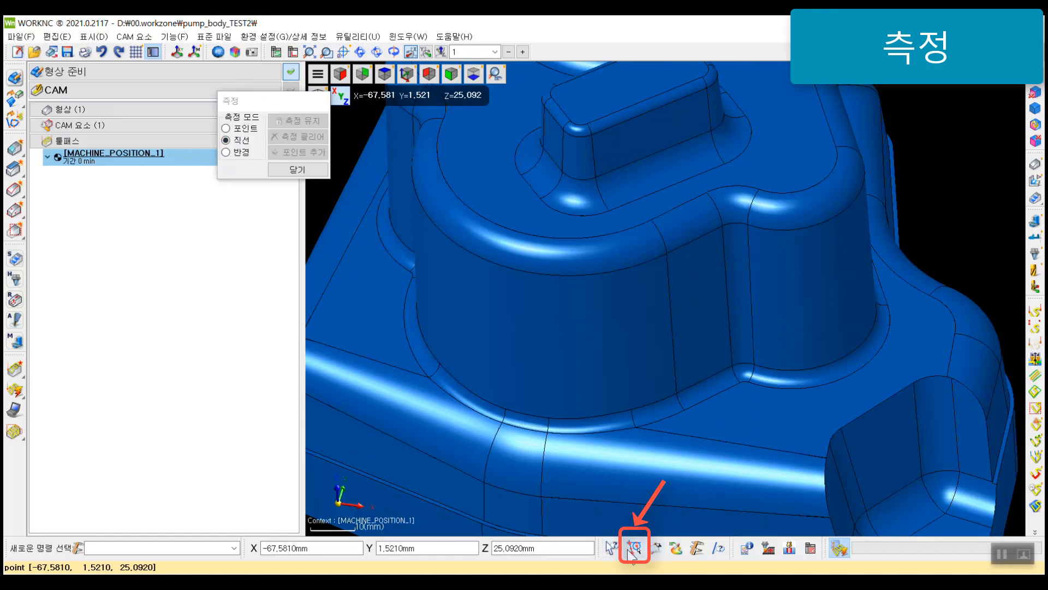
pyautogui.click(635, 547)
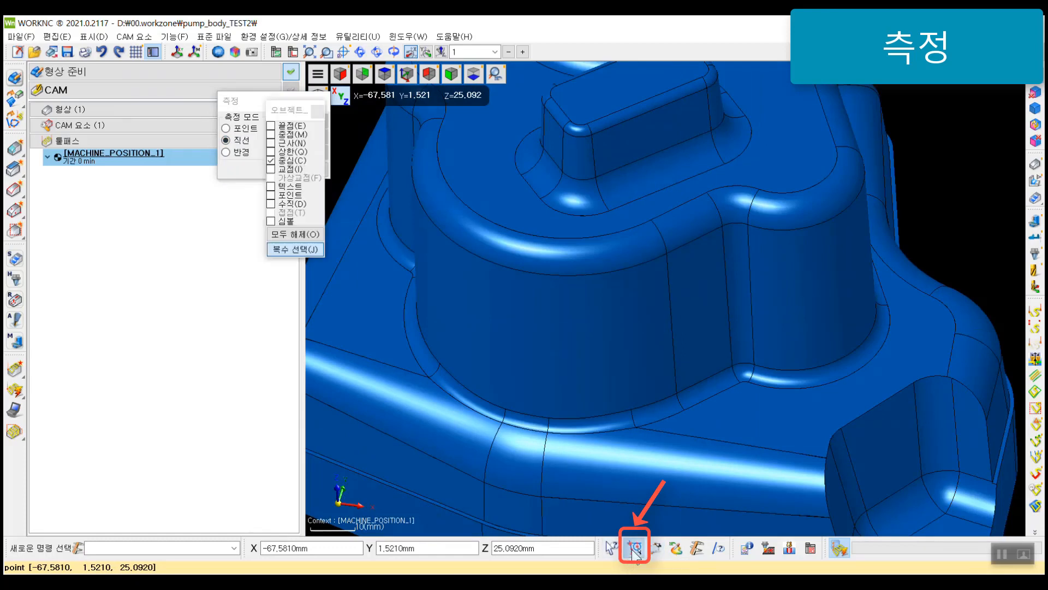
pyautogui.moveTo(299, 109); pyautogui.dragTo(266, 211)
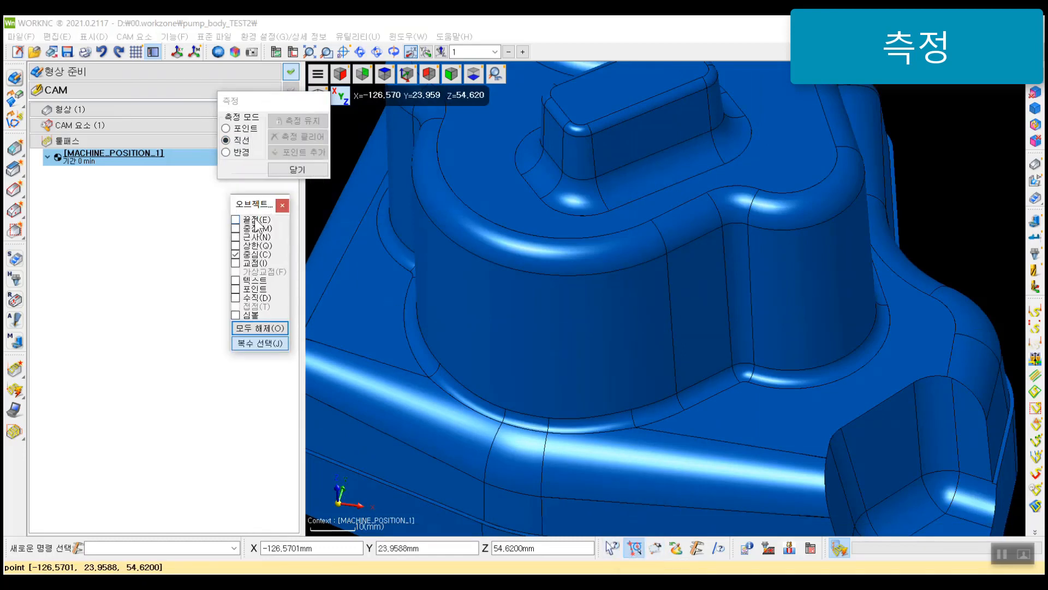
pyautogui.click(256, 220)
# Measure the long upper edge of the small rectangular boss between its two endpoints, and close the measurement
pyautogui.scroll(5, 655, 355)
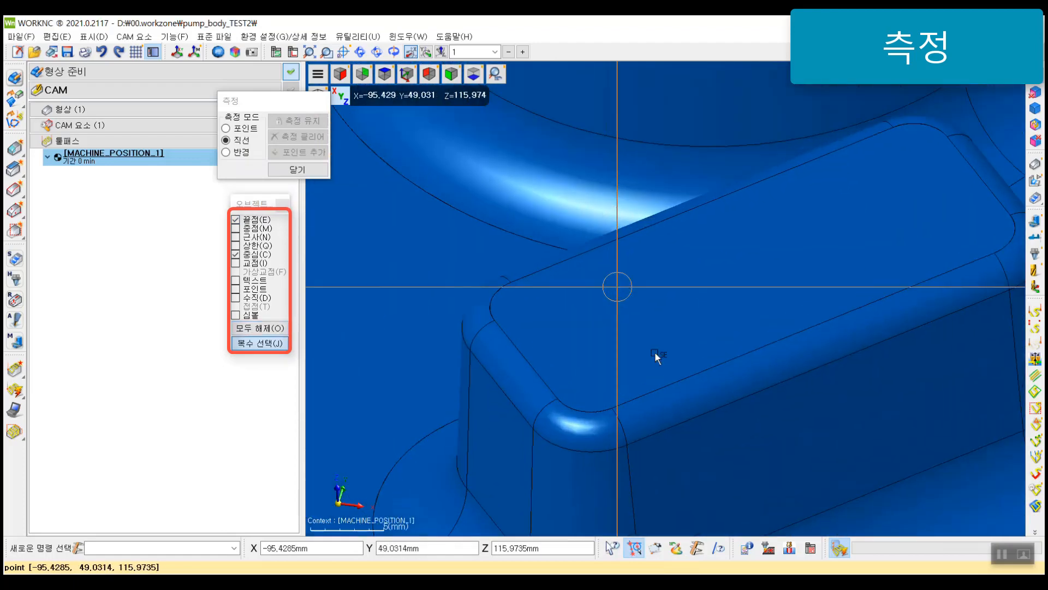
pyautogui.moveTo(655, 354); pyautogui.dragTo(481, 257, button='middle')
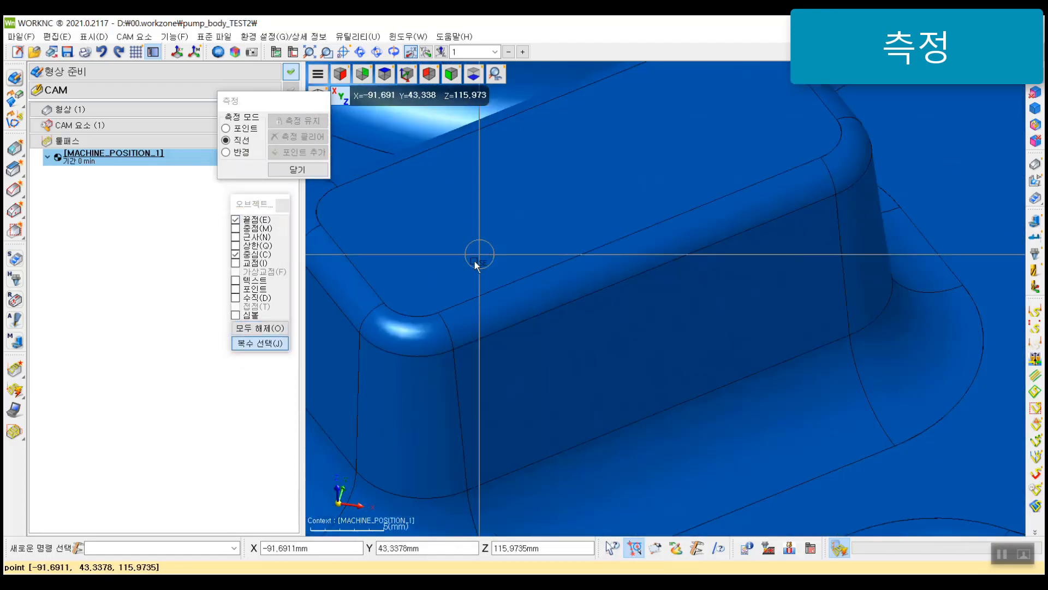
pyautogui.click(442, 316)
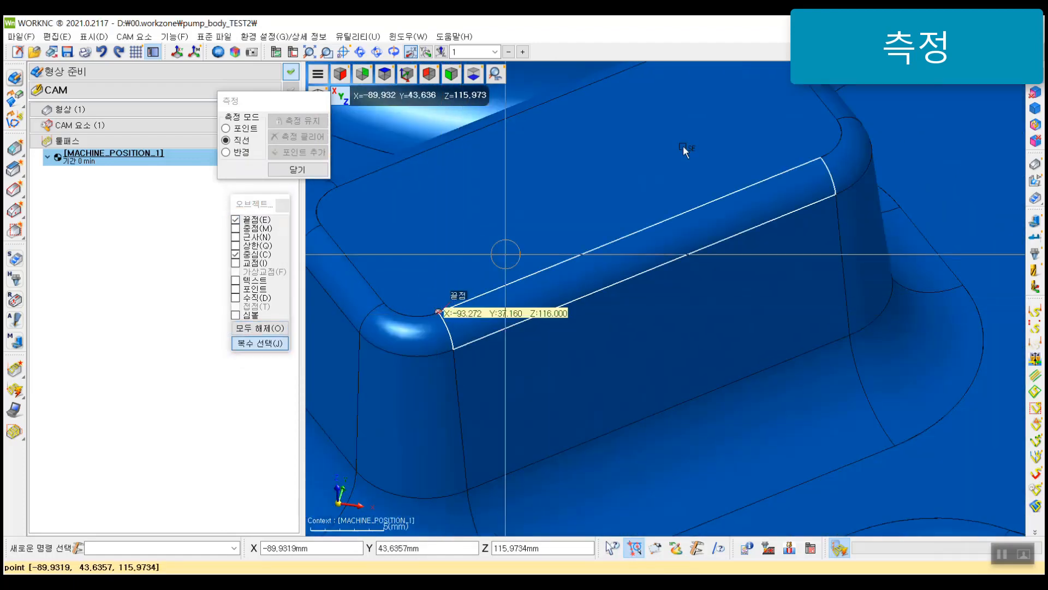
pyautogui.click(825, 161)
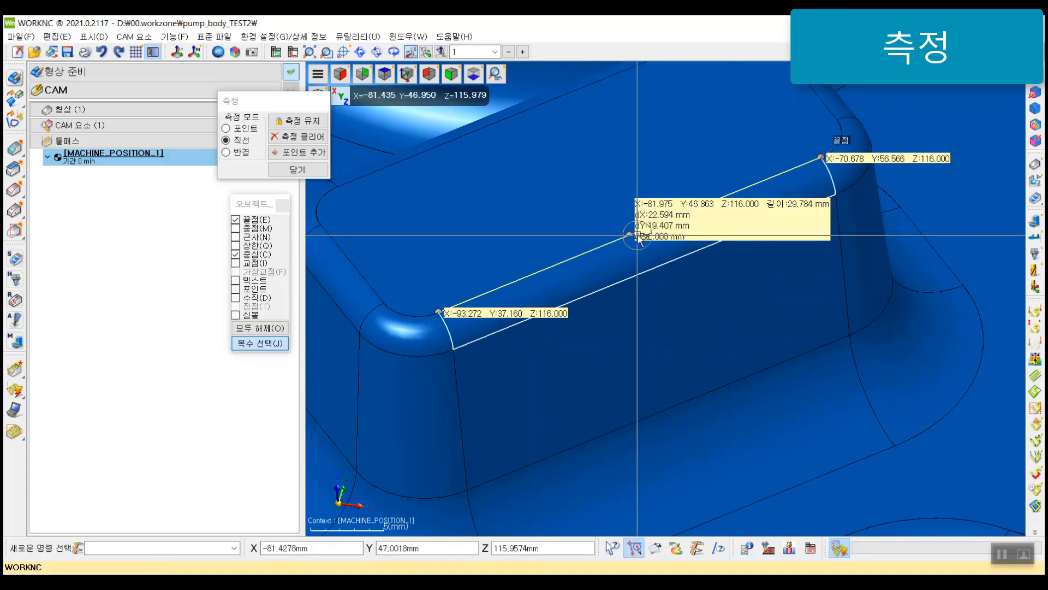
pyautogui.moveTo(695, 244); pyautogui.dragTo(728, 268, button='middle')
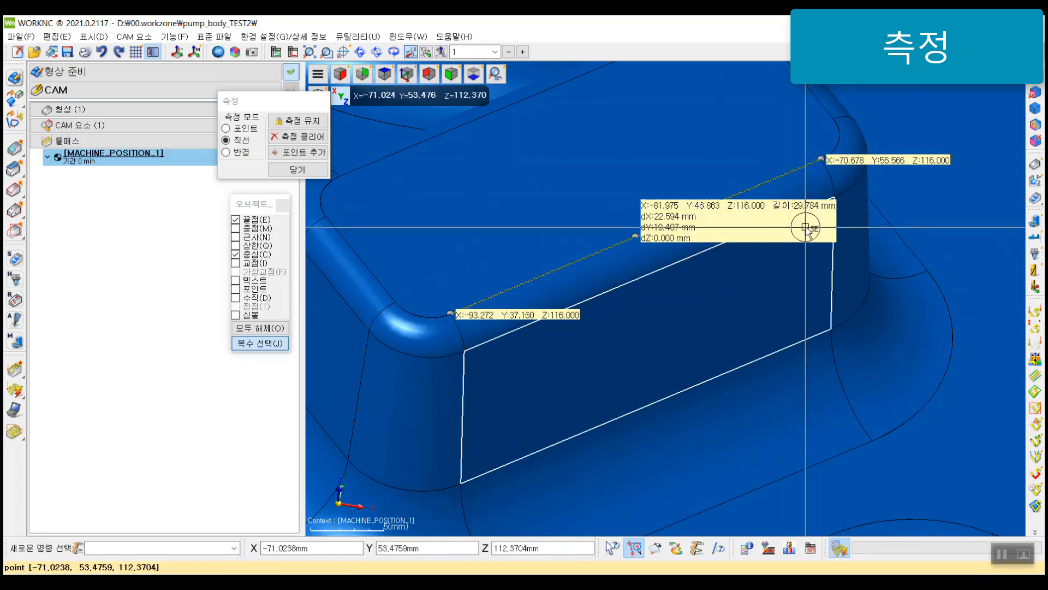
pyautogui.scroll(-3, 807, 232)
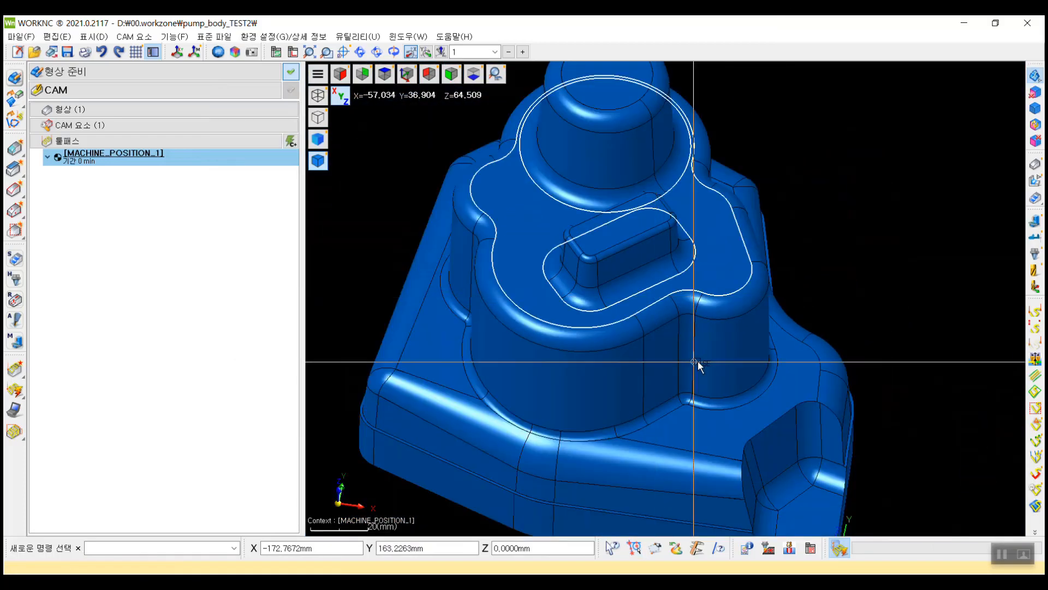
pyautogui.scroll(-4, 698, 361)
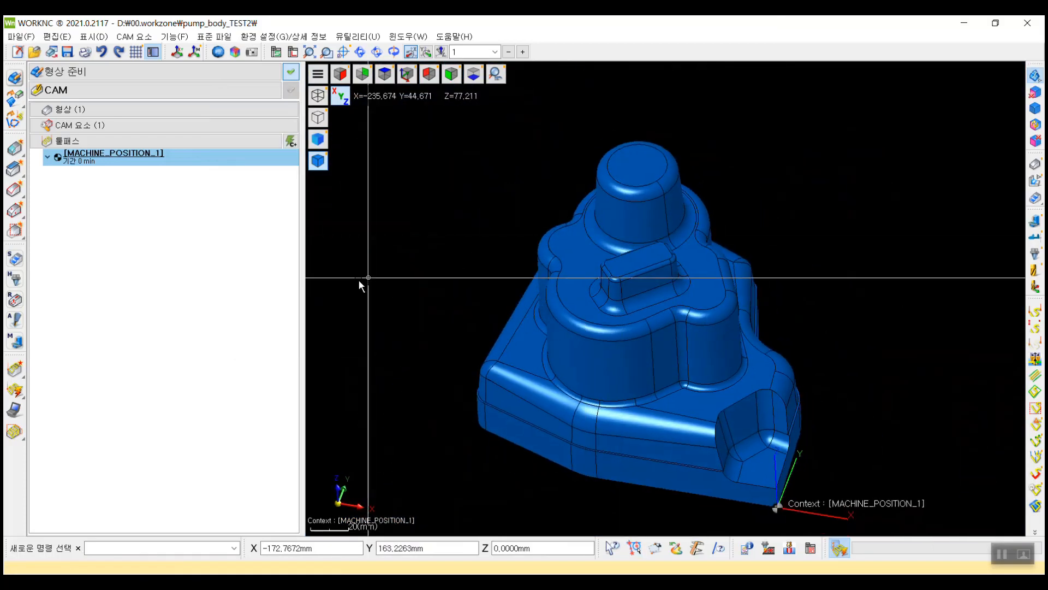
# Start the section check in shape verification and advance the Y section plane through the pump body to 55.000
pyautogui.click(232, 52)
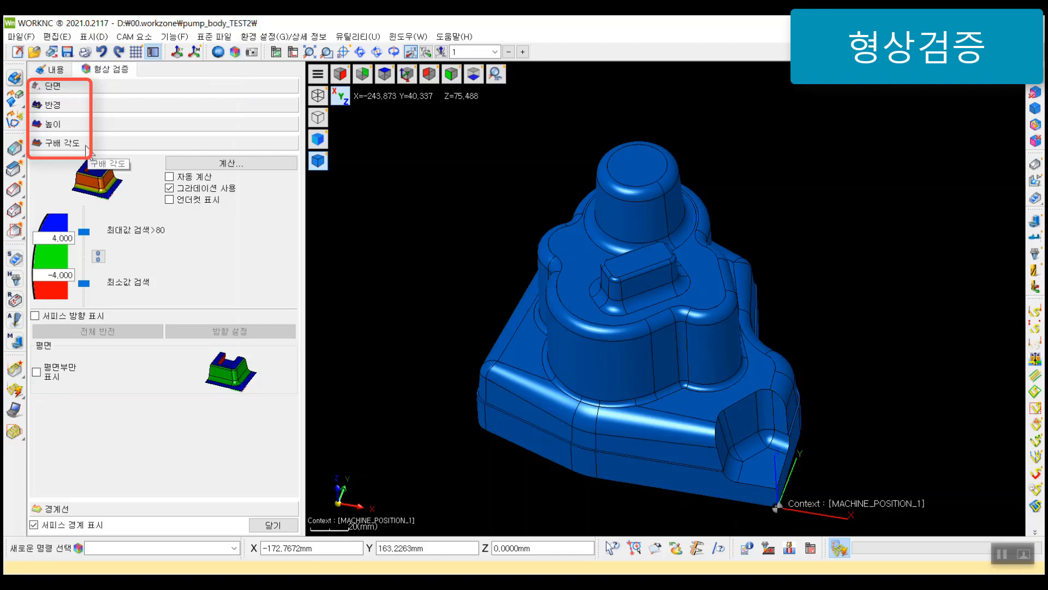
pyautogui.click(66, 88)
pyautogui.moveTo(891, 386); pyautogui.dragTo(821, 287, button='middle')
pyautogui.scroll(-2, 819, 287)
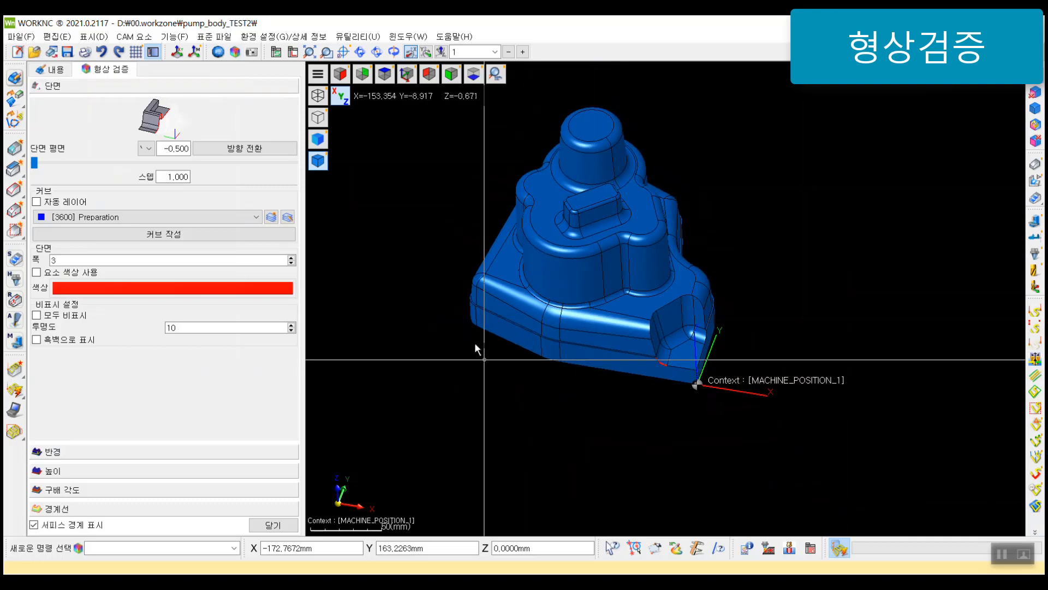
pyautogui.moveTo(478, 350); pyautogui.dragTo(750, 278, button='middle')
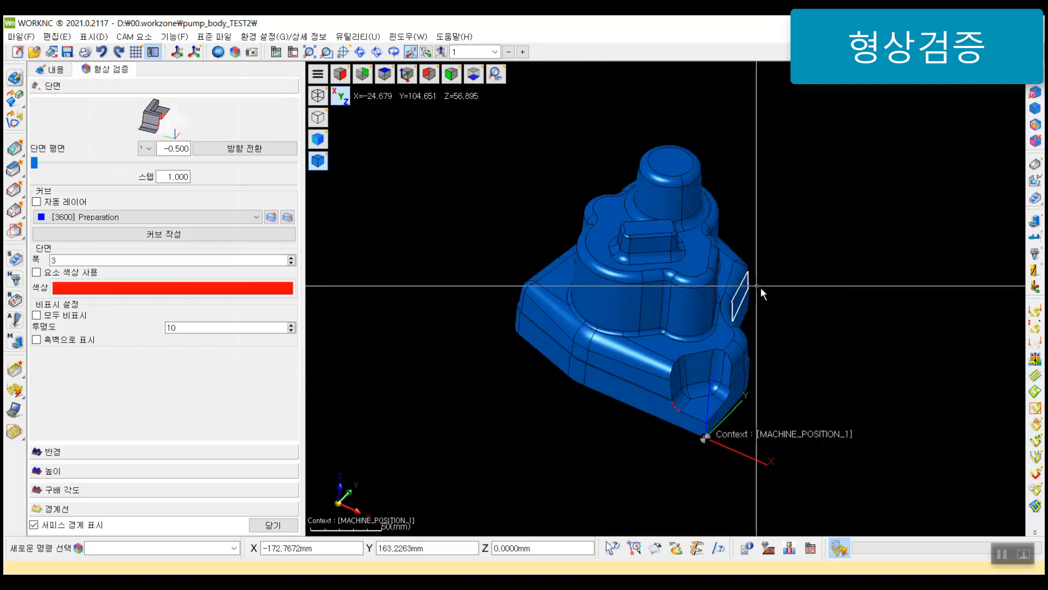
pyautogui.click(755, 297)
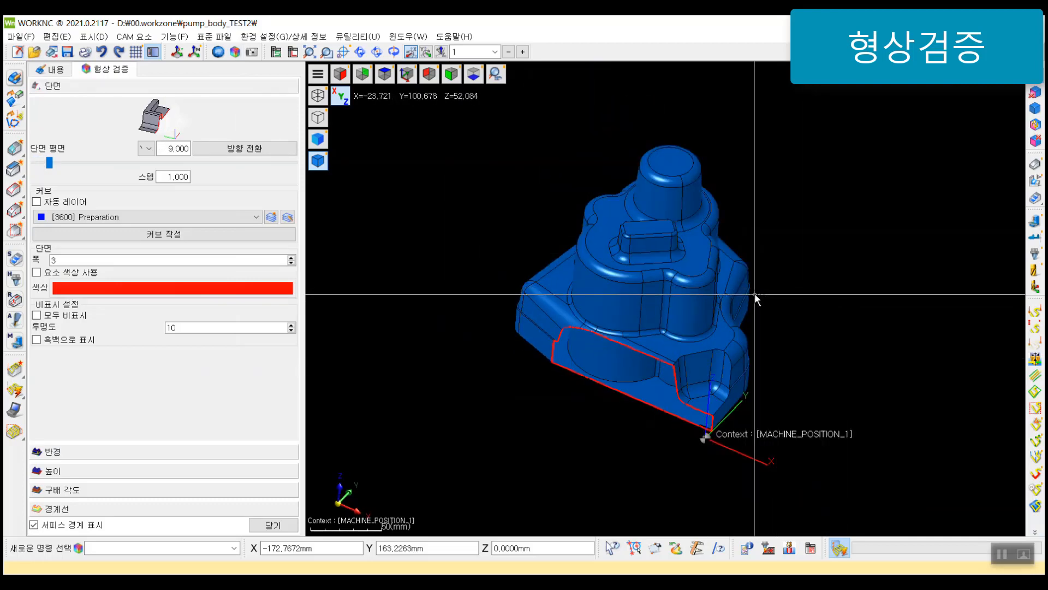
pyautogui.keyDown('ctrl'); pyautogui.scroll(20, 755, 295); pyautogui.keyUp('ctrl')
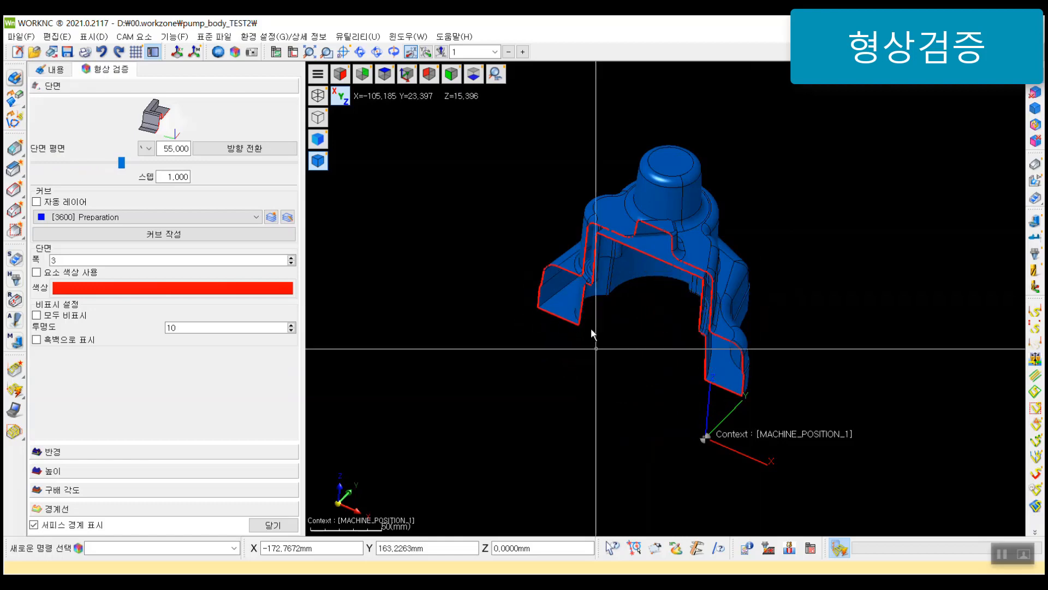
pyautogui.moveTo(591, 329); pyautogui.dragTo(570, 278, button='middle')
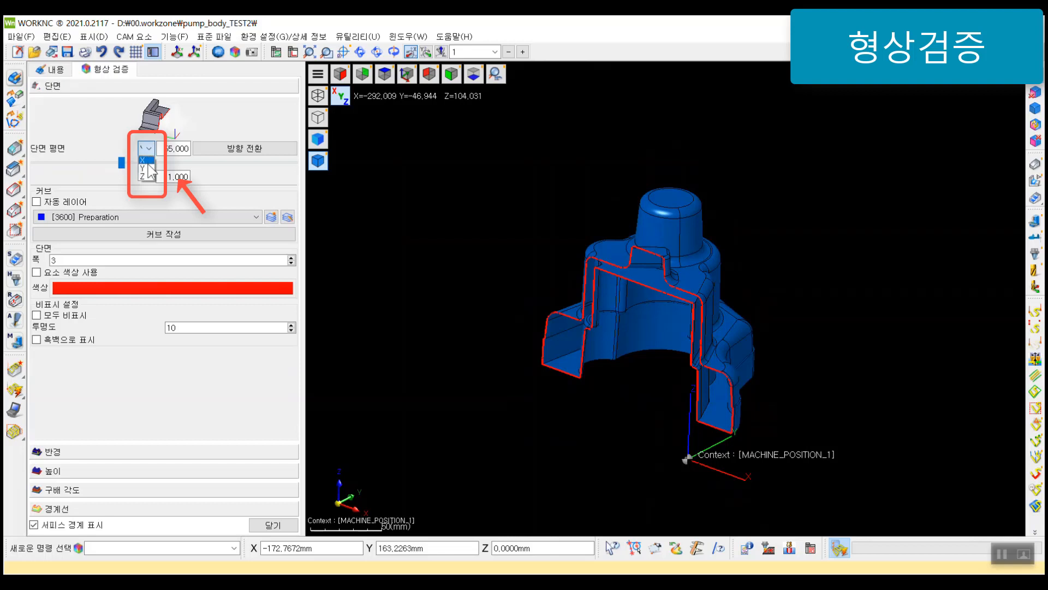
# Section the pump body along Z instead, reverse the cut direction and place the section plane at 63.999
pyautogui.click(150, 176)
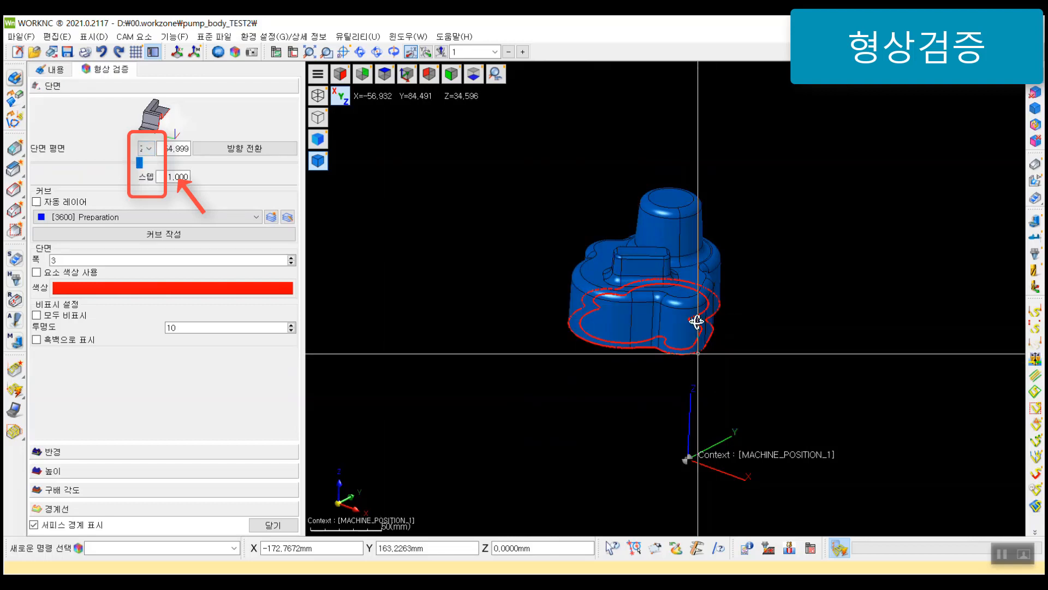
pyautogui.moveTo(762, 348)
pyautogui.mouseDown(button='middle')
pyautogui.moveTo(657, 174)
pyautogui.moveTo(662, 351)
pyautogui.moveTo(641, 284)
pyautogui.mouseUp(button='middle')
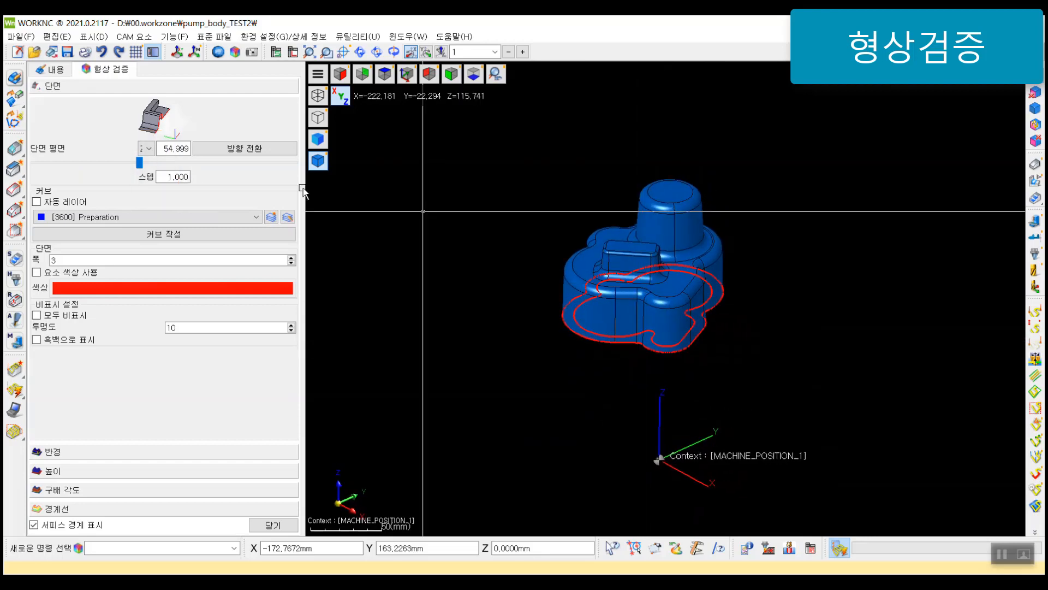
pyautogui.click(276, 149)
pyautogui.moveTo(732, 285); pyautogui.dragTo(628, 336, button='middle')
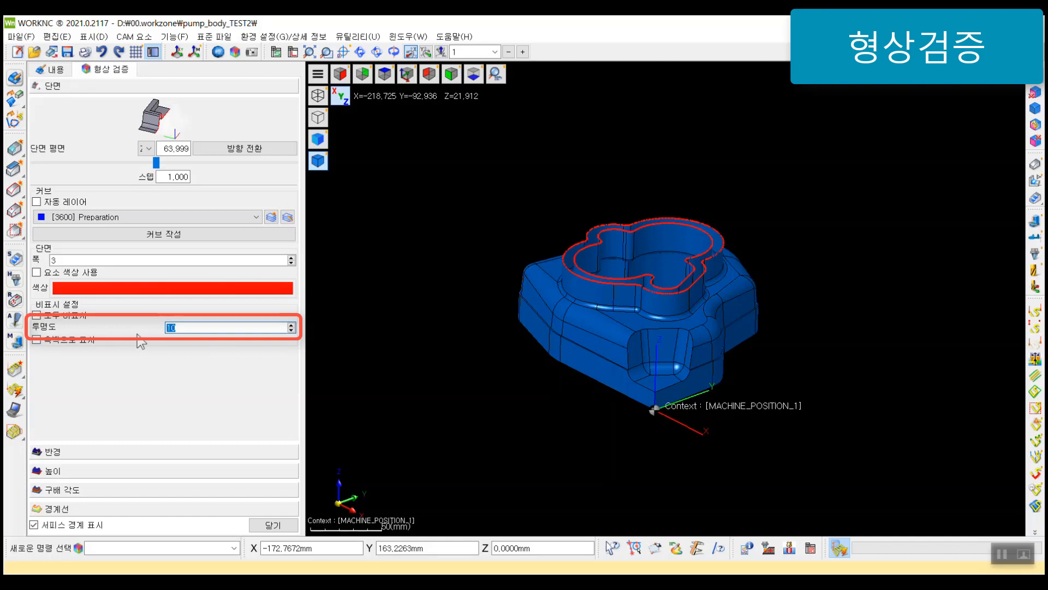
# Set the transparency of the cut-away portion to 5 and examine the see-through pump body
pyautogui.press('Return')
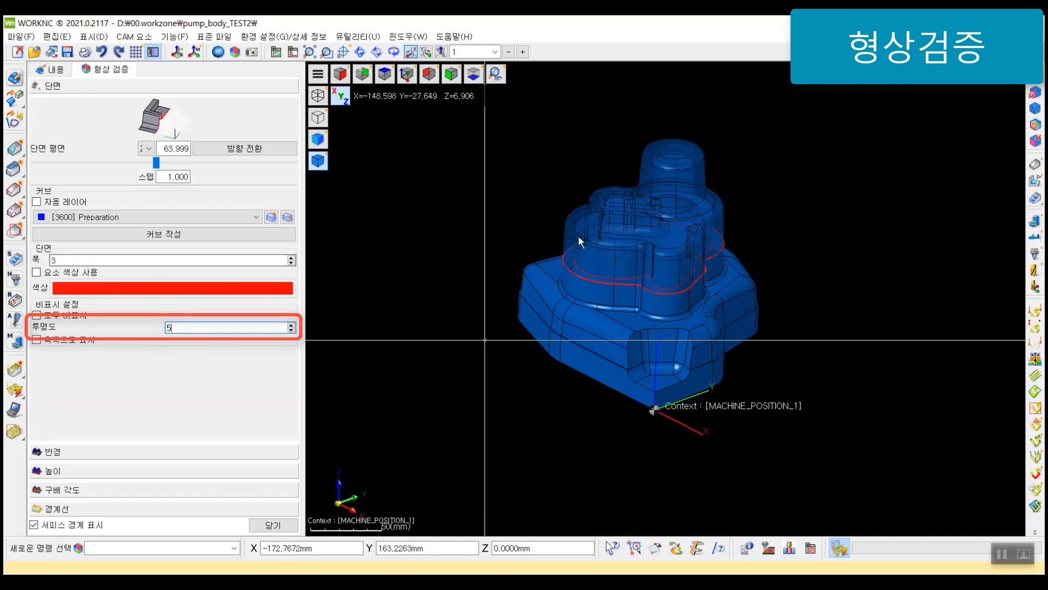
pyautogui.moveTo(580, 238); pyautogui.dragTo(666, 217, button='middle')
pyautogui.scroll(3, 685, 162)
pyautogui.moveTo(685, 161); pyautogui.dragTo(746, 180, button='middle')
pyautogui.moveTo(641, 211); pyautogui.dragTo(669, 182, button='middle')
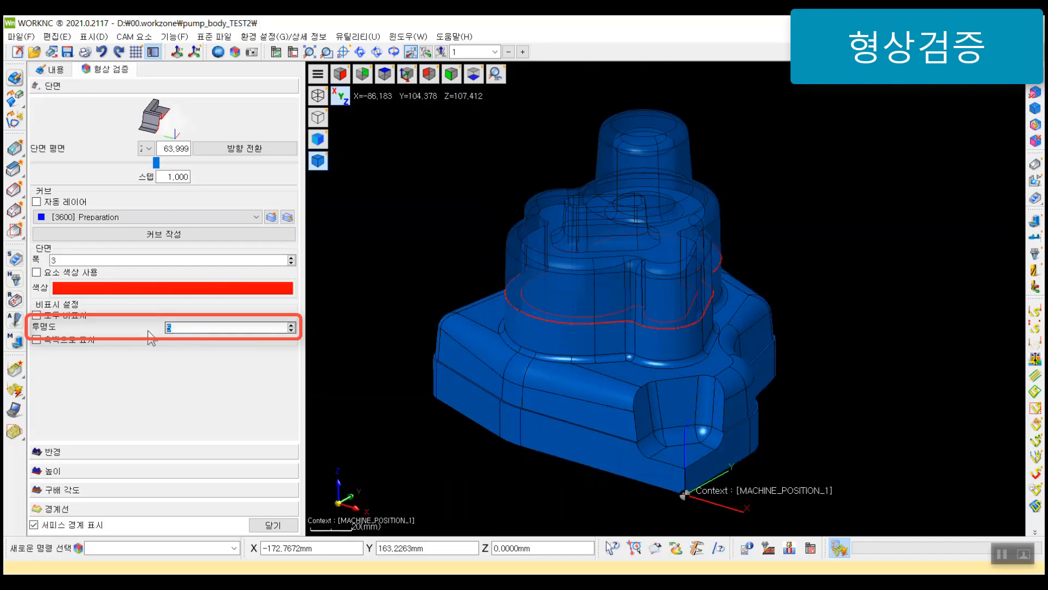
# Set the cut-away portion's transparency to 10, lower the Z section plane to 62.999 and inspect the hollow interior
pyautogui.write('10')
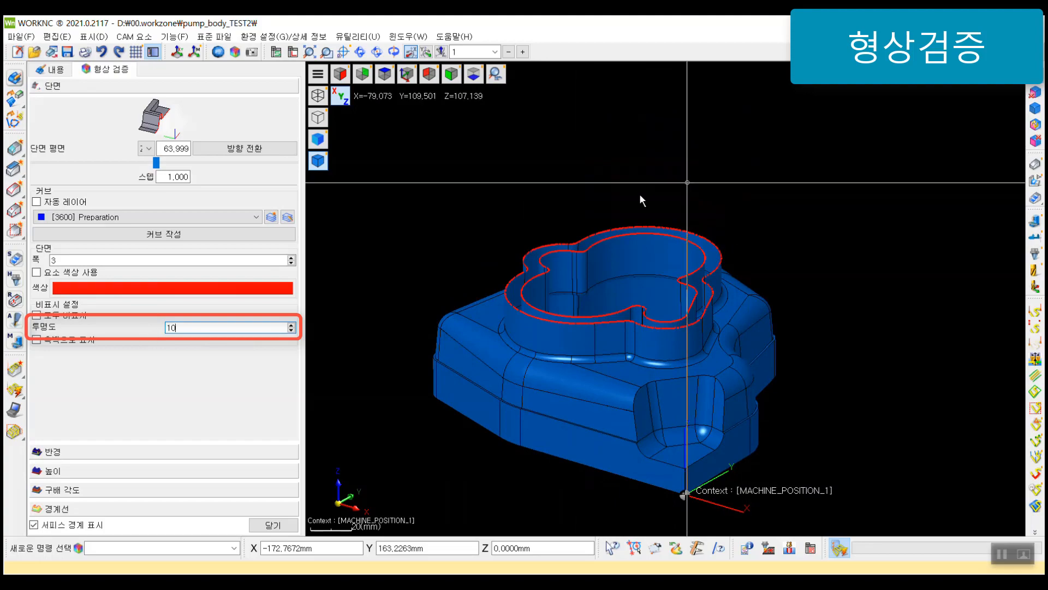
pyautogui.moveTo(640, 196); pyautogui.dragTo(669, 237, button='middle')
pyautogui.keyDown('ctrl'); pyautogui.scroll(-1, 672, 232); pyautogui.keyUp('ctrl')
pyautogui.scroll(3, 649, 219)
pyautogui.scroll(-3, 674, 241)
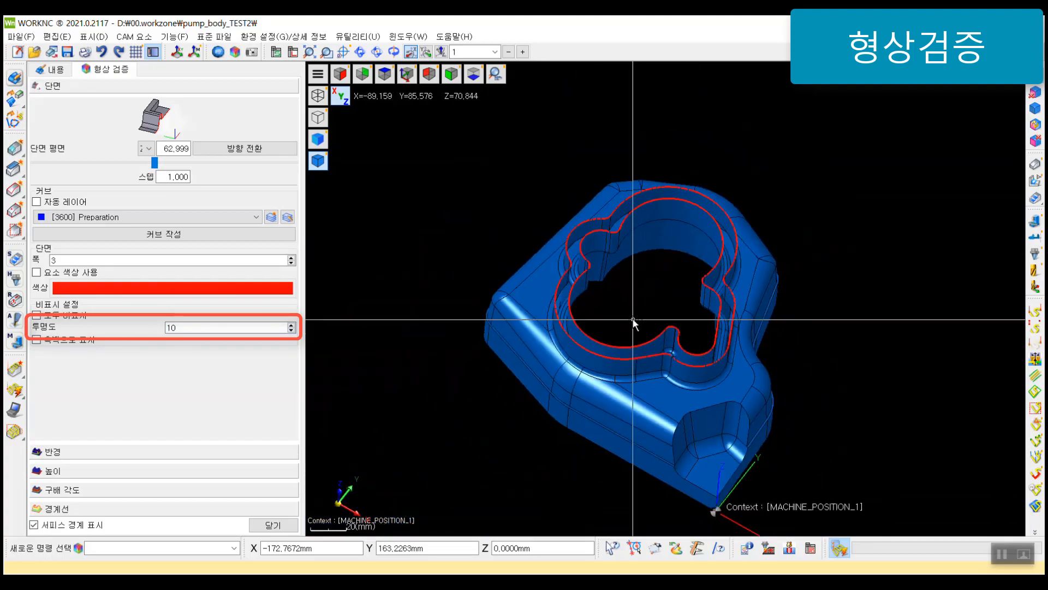
pyautogui.moveTo(633, 322); pyautogui.dragTo(665, 232, button='middle')
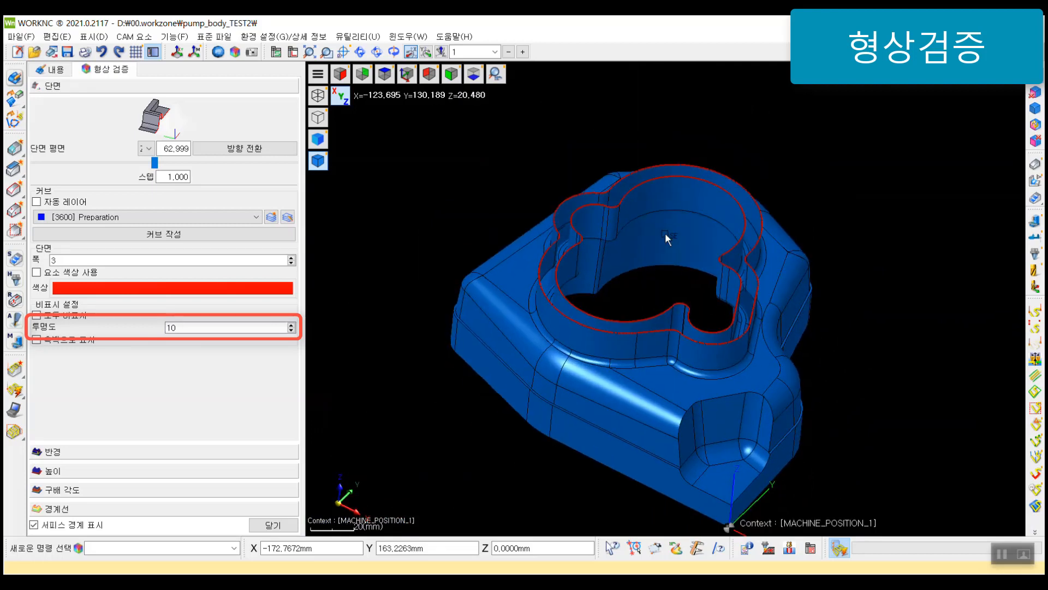
# Start the radius check and measure the fillets at the top boss's upper edge and around the raised block on the pump body
pyautogui.click(141, 453)
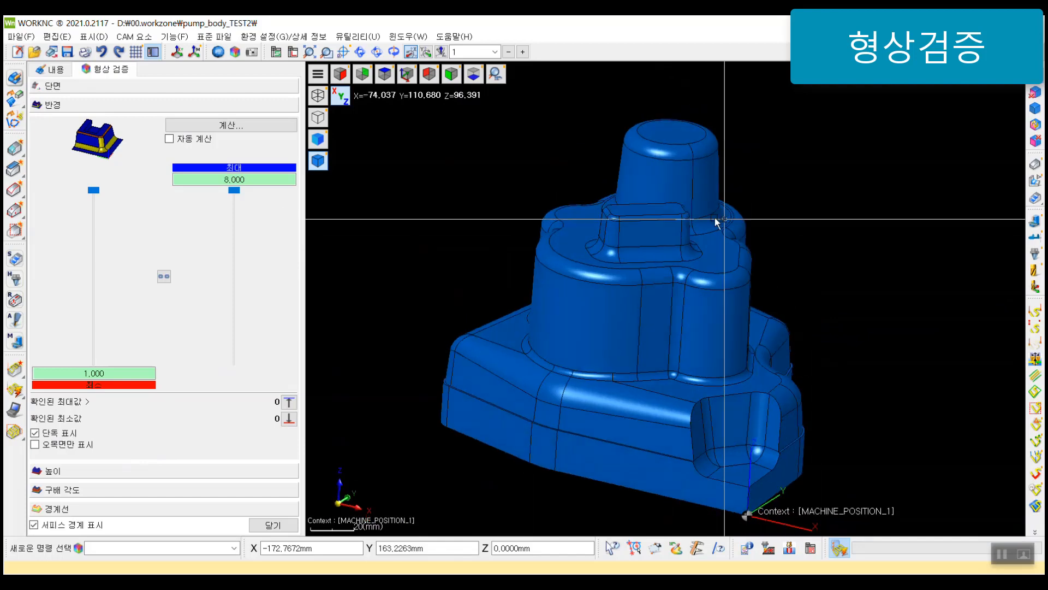
pyautogui.scroll(10, 717, 221)
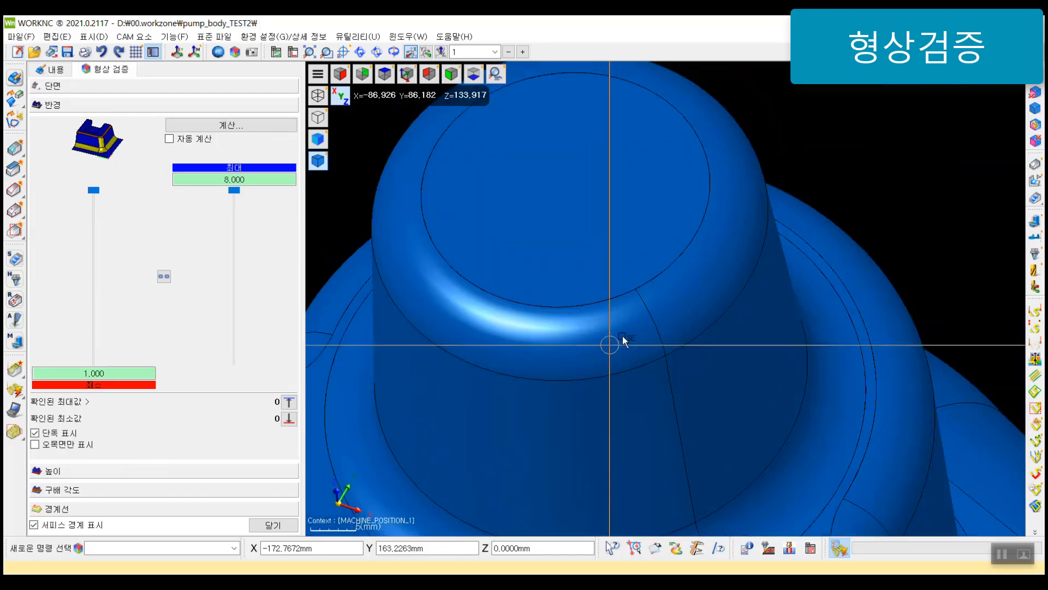
pyautogui.moveTo(622, 337); pyautogui.dragTo(653, 305, button='middle')
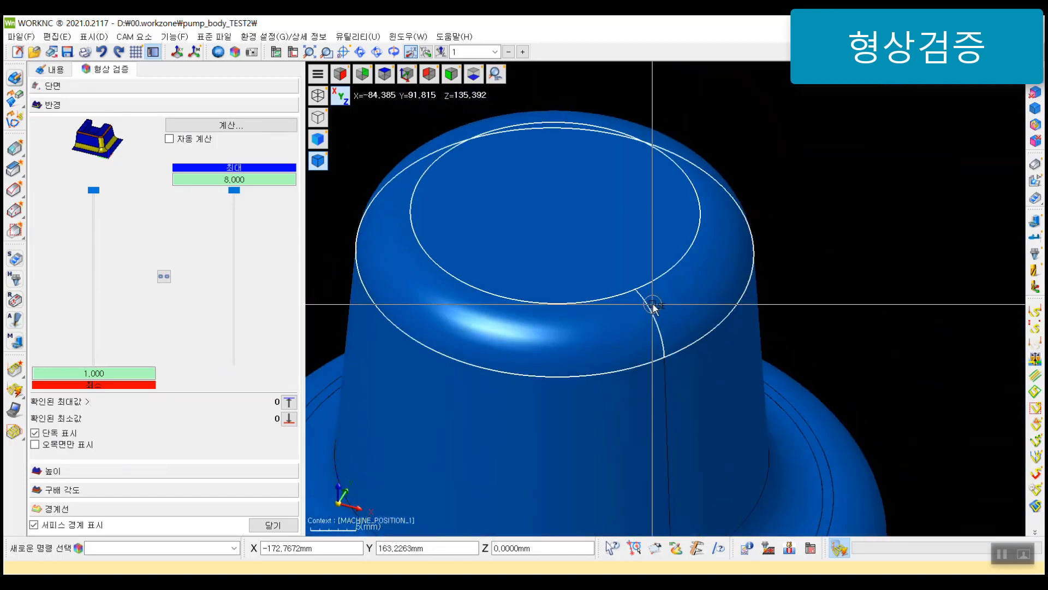
pyautogui.scroll(-2, 653, 304)
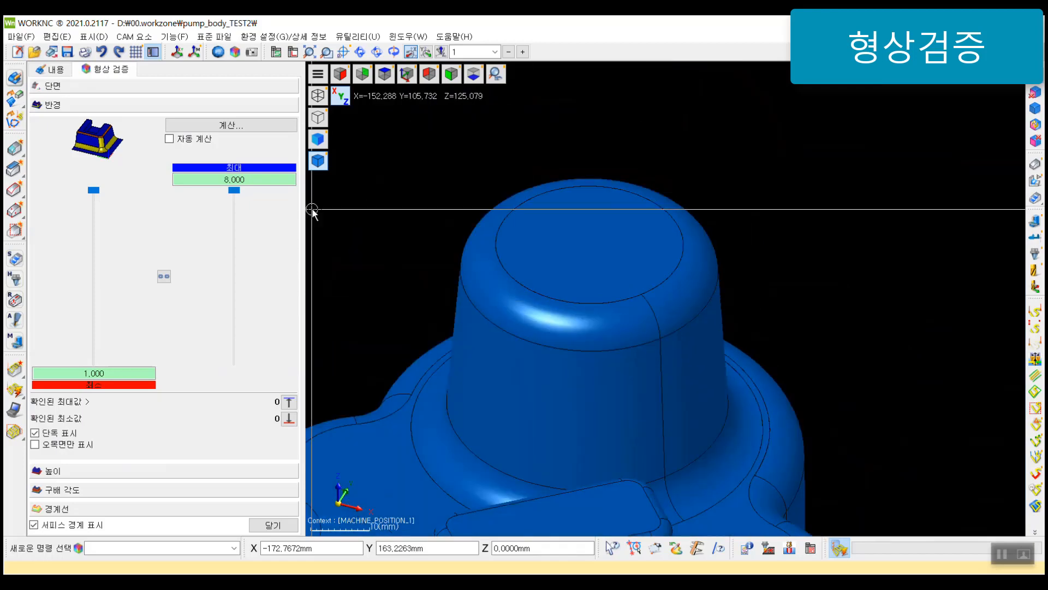
pyautogui.moveTo(662, 281); pyautogui.dragTo(751, 191, button='middle')
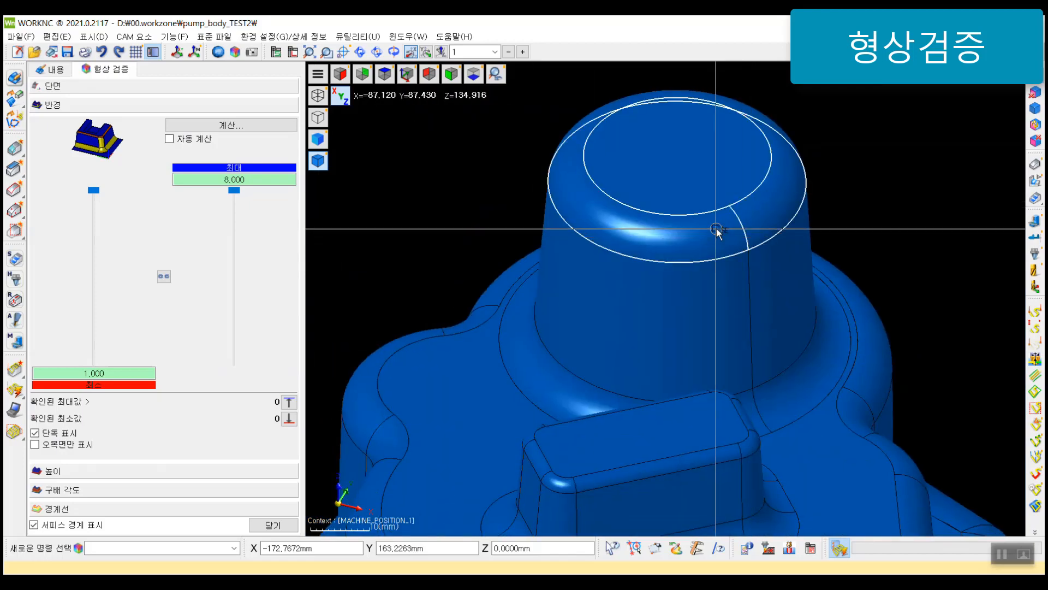
pyautogui.moveTo(716, 228)
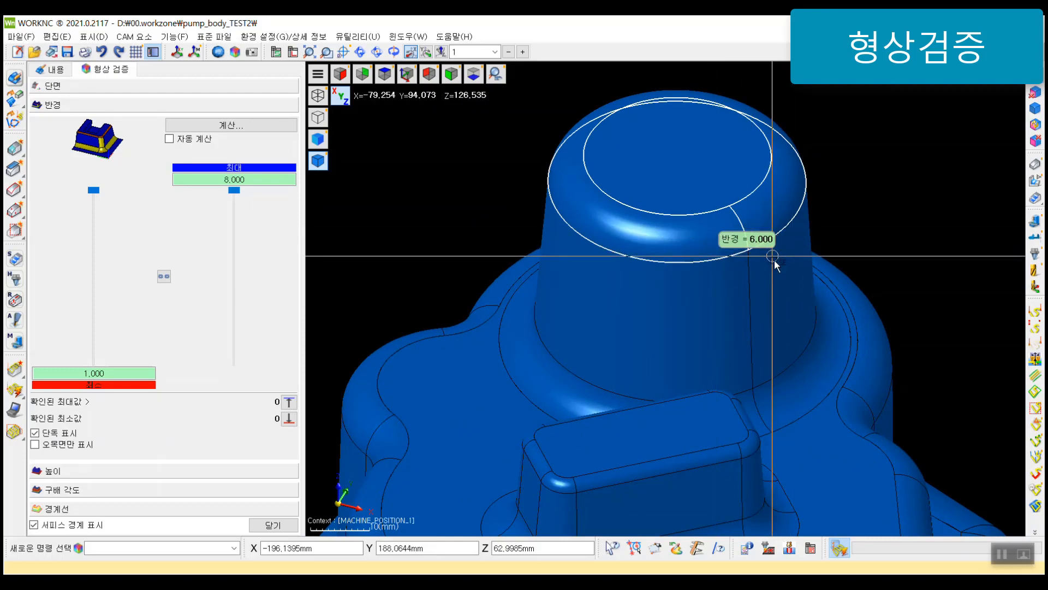
pyautogui.moveTo(798, 401); pyautogui.dragTo(819, 280, button='middle')
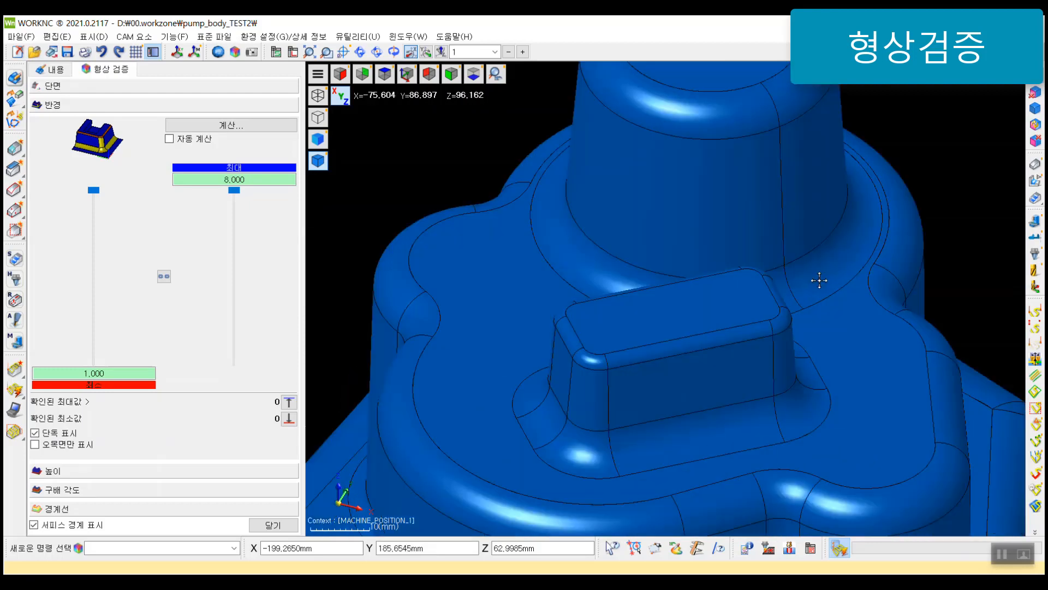
pyautogui.moveTo(740, 307)
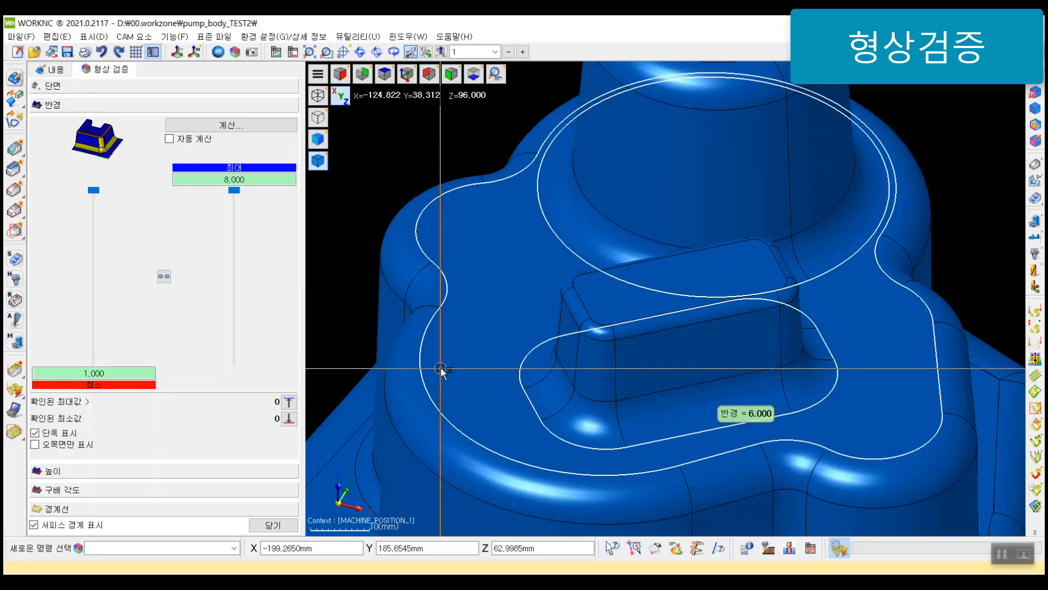
# Start the height check and measure the heights of the middle body's upper face and the top boss's flat face
pyautogui.click(137, 471)
pyautogui.scroll(-5, 755, 262)
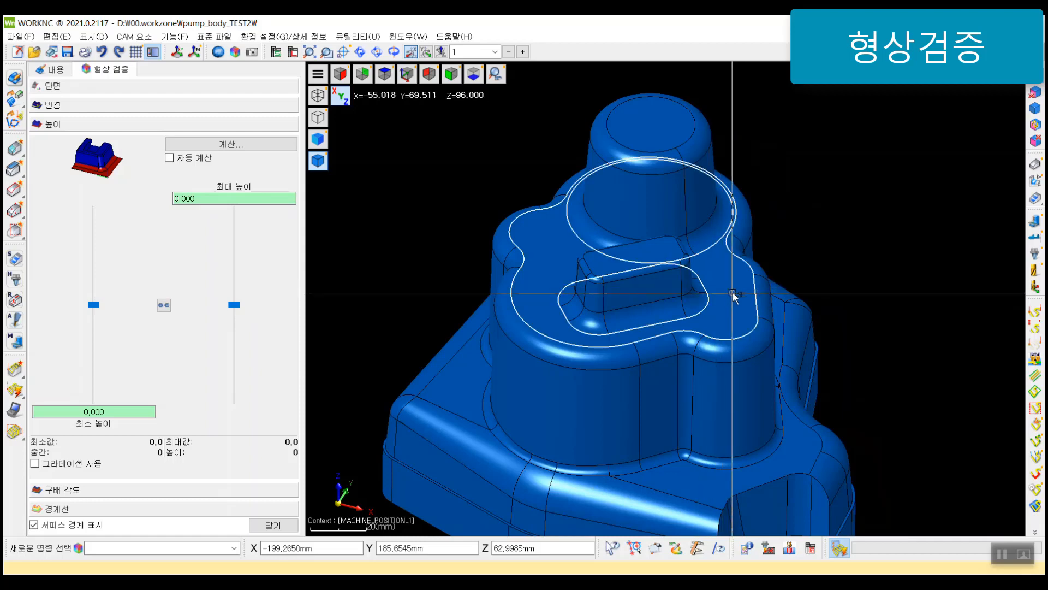
pyautogui.moveTo(732, 290)
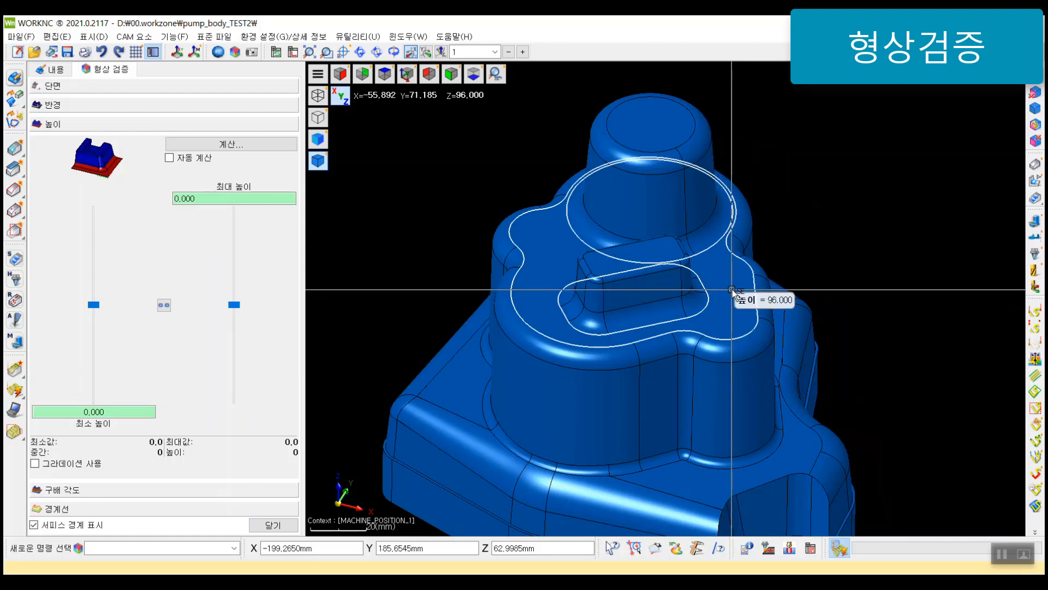
pyautogui.moveTo(628, 120)
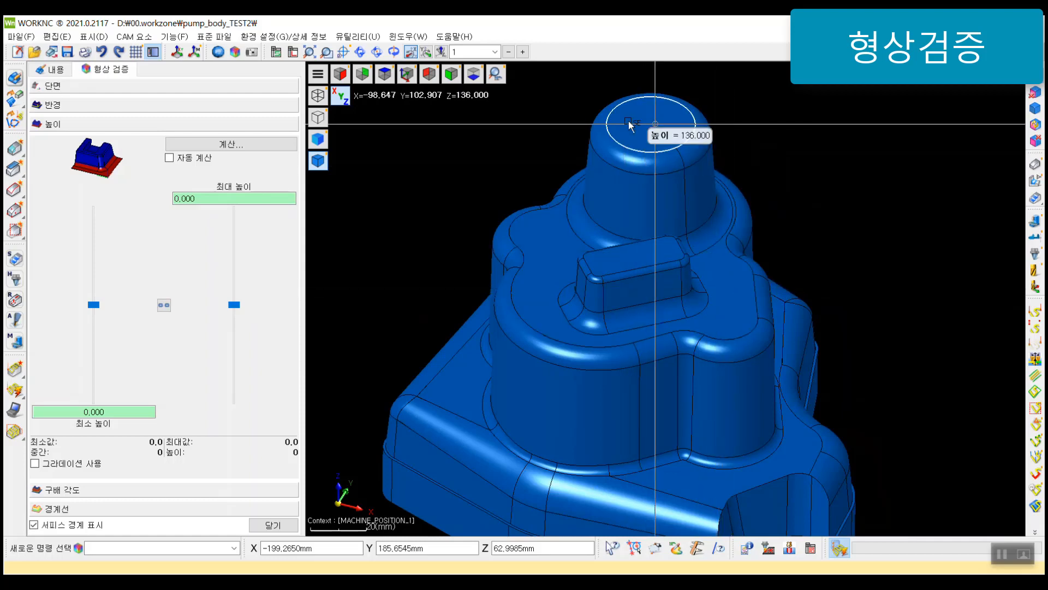
# Start the draft angle check and measure the draft on the side walls of the top boss and the middle body
pyautogui.click(103, 489)
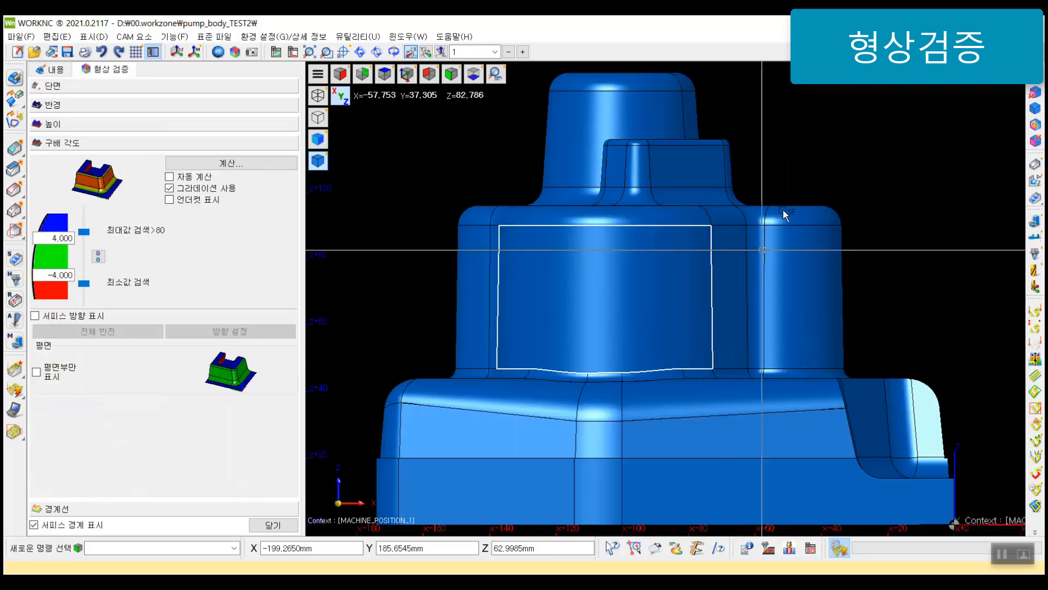
pyautogui.moveTo(782, 210); pyautogui.dragTo(834, 297, button='middle')
pyautogui.moveTo(603, 214)
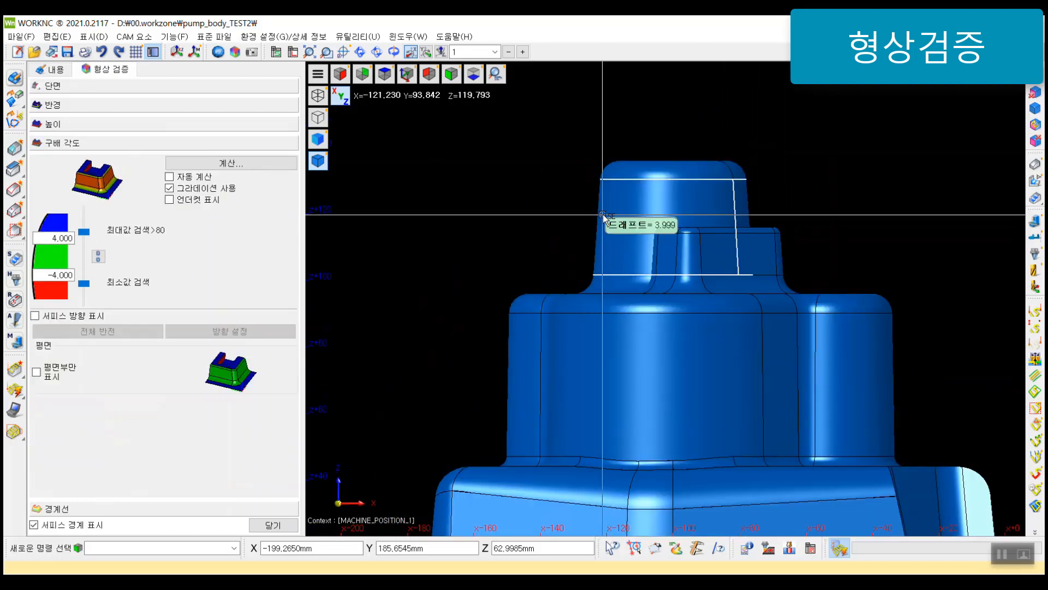
pyautogui.moveTo(519, 373)
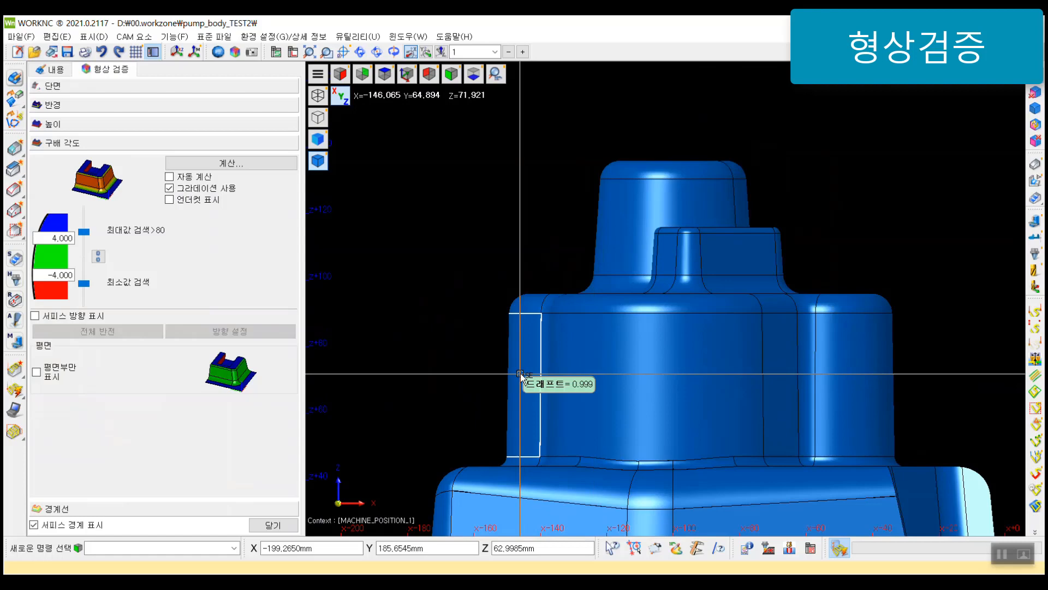
# Measure the draft on the upper and lower side faces of the base, and close shape verification
pyautogui.moveTo(520, 373); pyautogui.dragTo(496, 273, button='middle')
pyautogui.moveTo(455, 414)
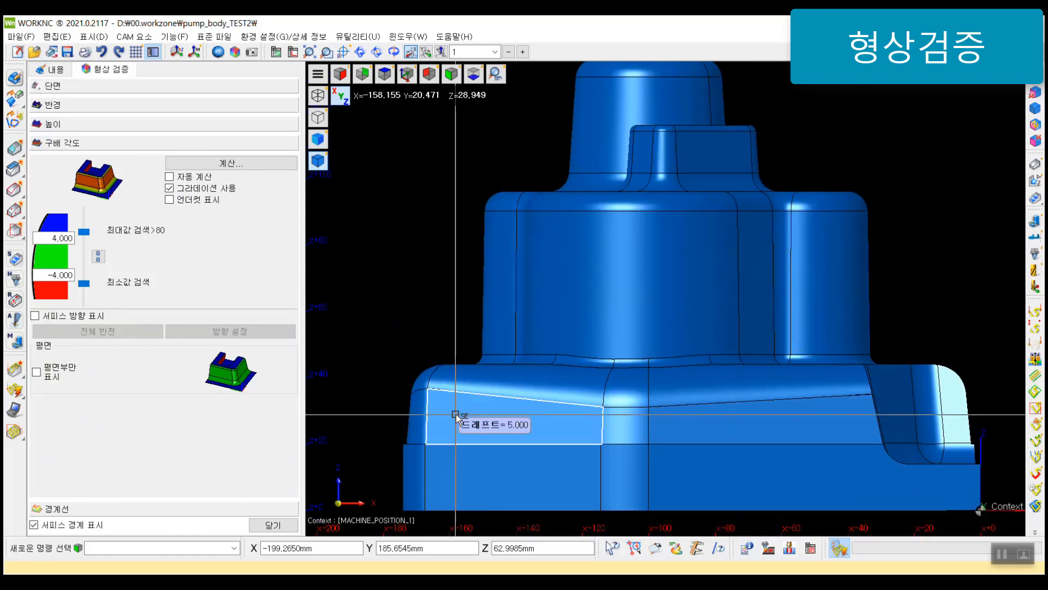
pyautogui.moveTo(467, 479)
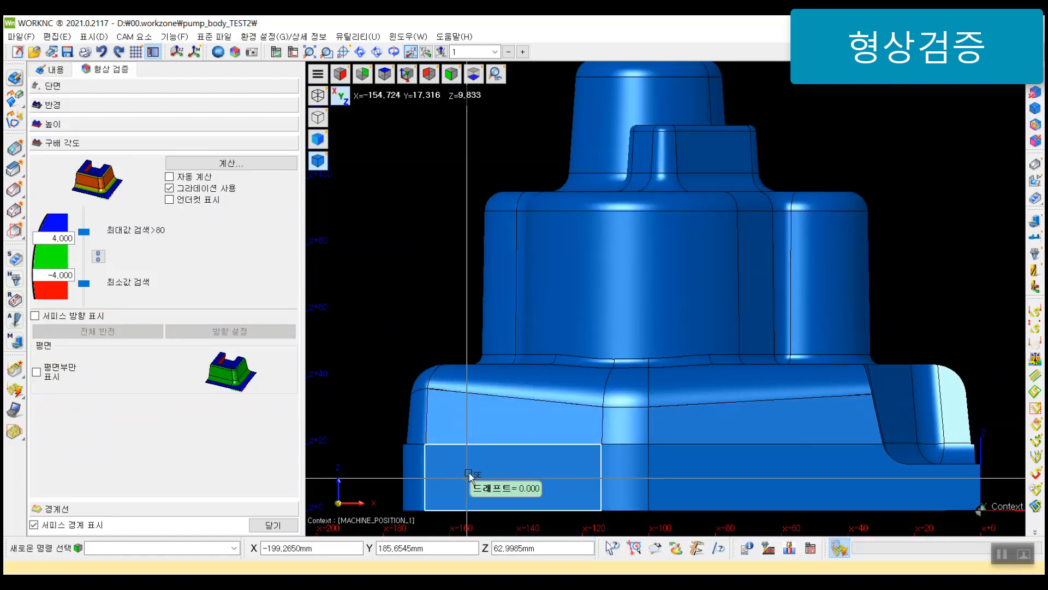
pyautogui.moveTo(644, 221); pyautogui.dragTo(627, 261, button='middle')
pyautogui.scroll(-3, 629, 251)
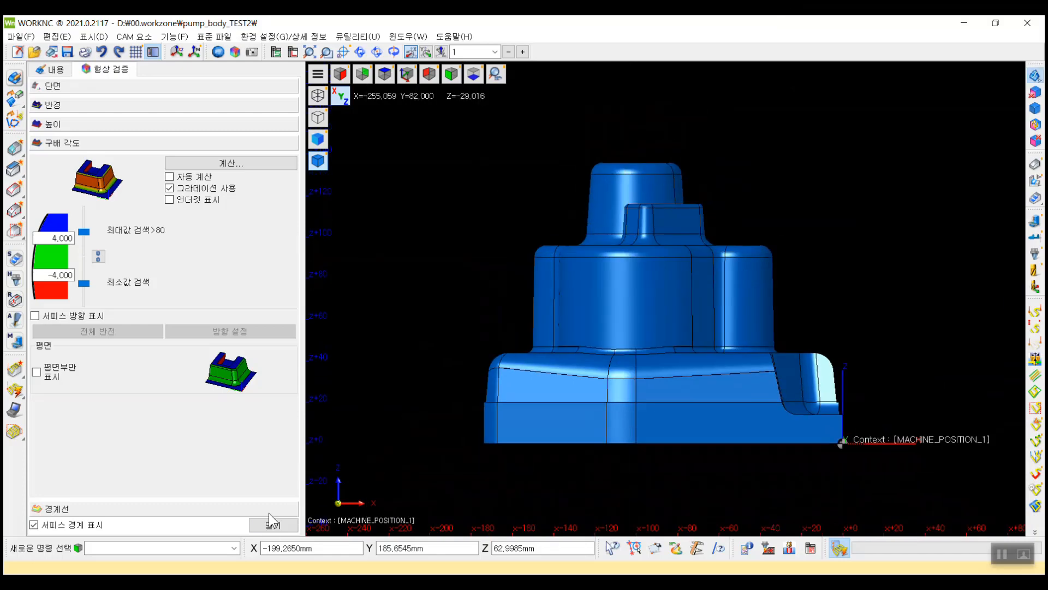
pyautogui.click(266, 528)
pyautogui.moveTo(682, 306); pyautogui.dragTo(589, 261, button='middle')
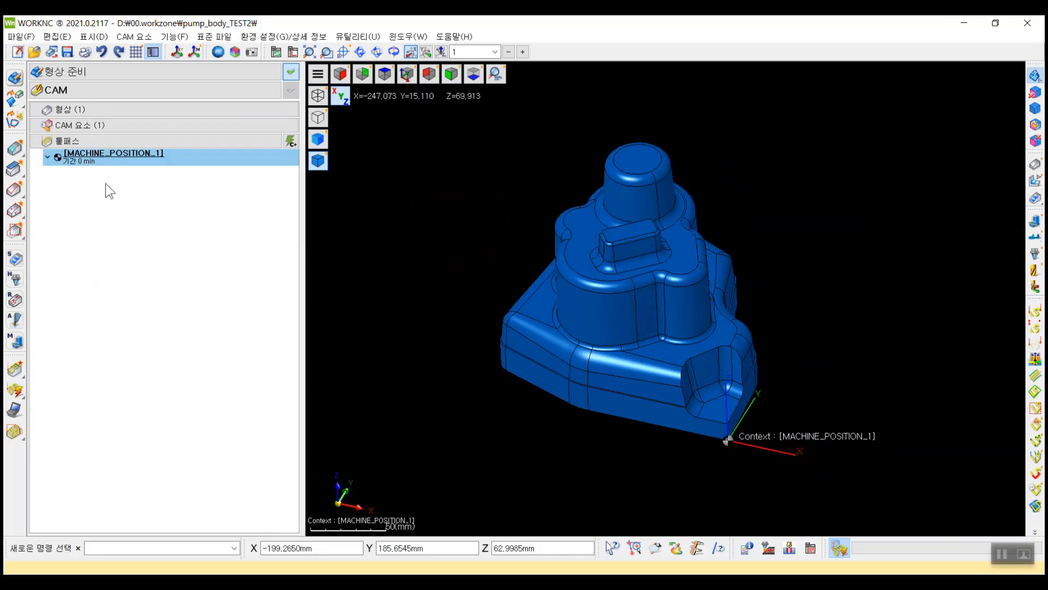
# Expand the geometry and CAM element groups to examine the pump_body.igs definition, the MACHINE and ORIGIN axes and the surface list
pyautogui.click(98, 111)
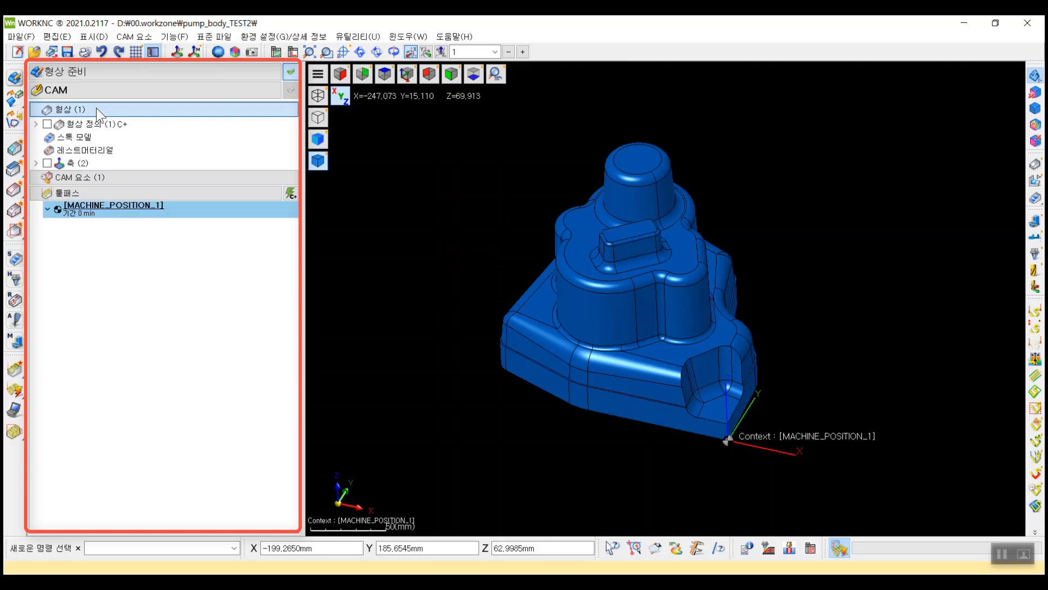
pyautogui.click(94, 178)
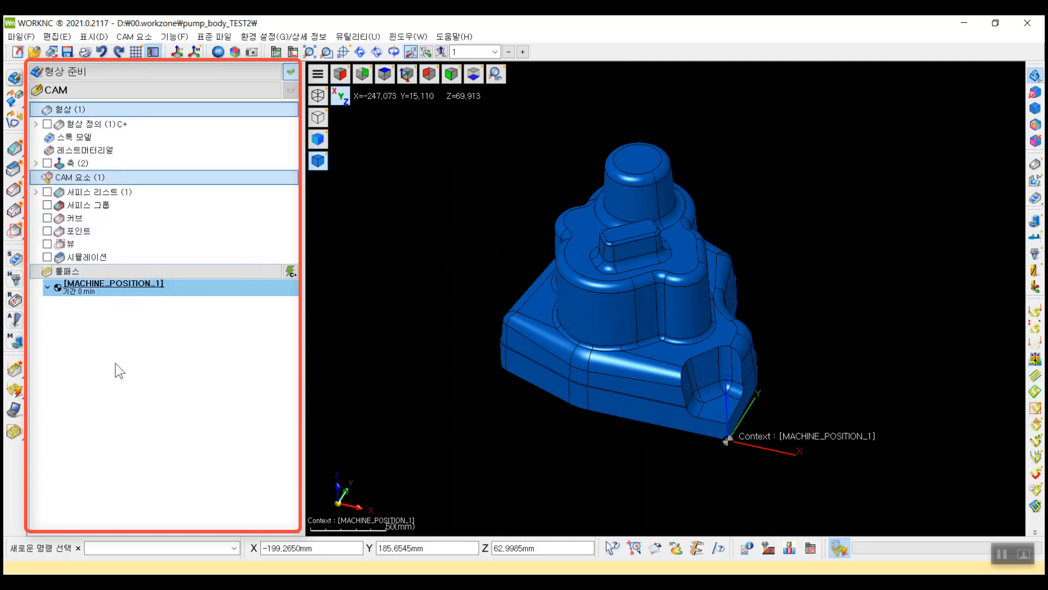
pyautogui.doubleClick(84, 127)
pyautogui.click(77, 135)
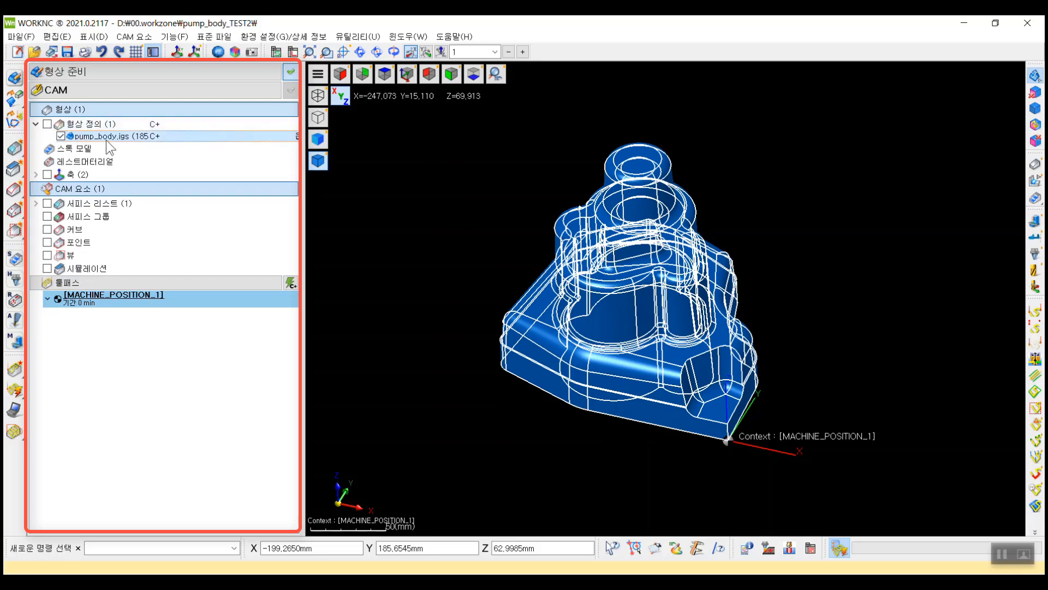
pyautogui.click(83, 148)
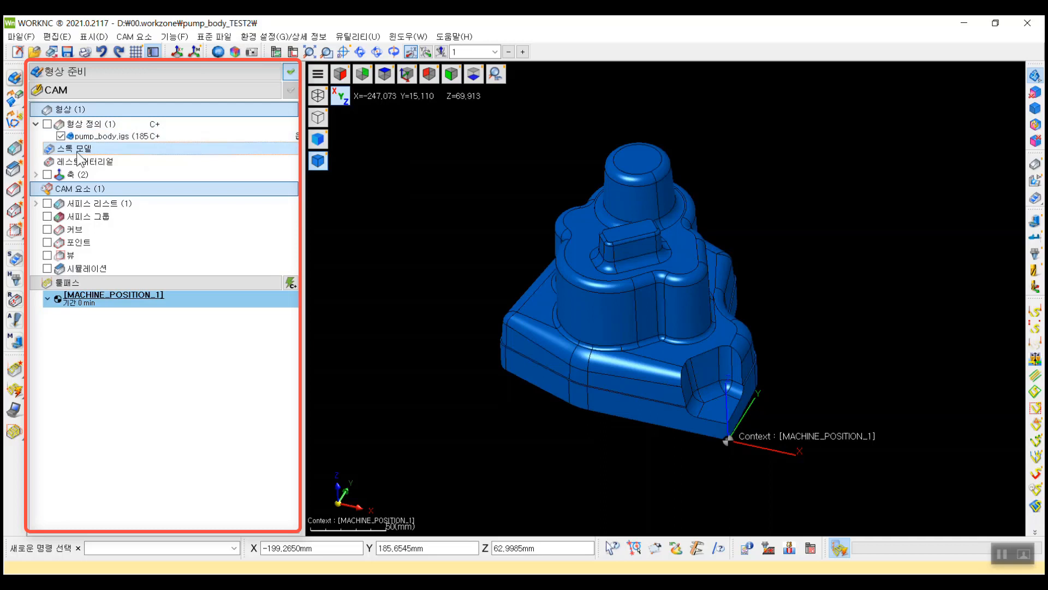
pyautogui.doubleClick(79, 174)
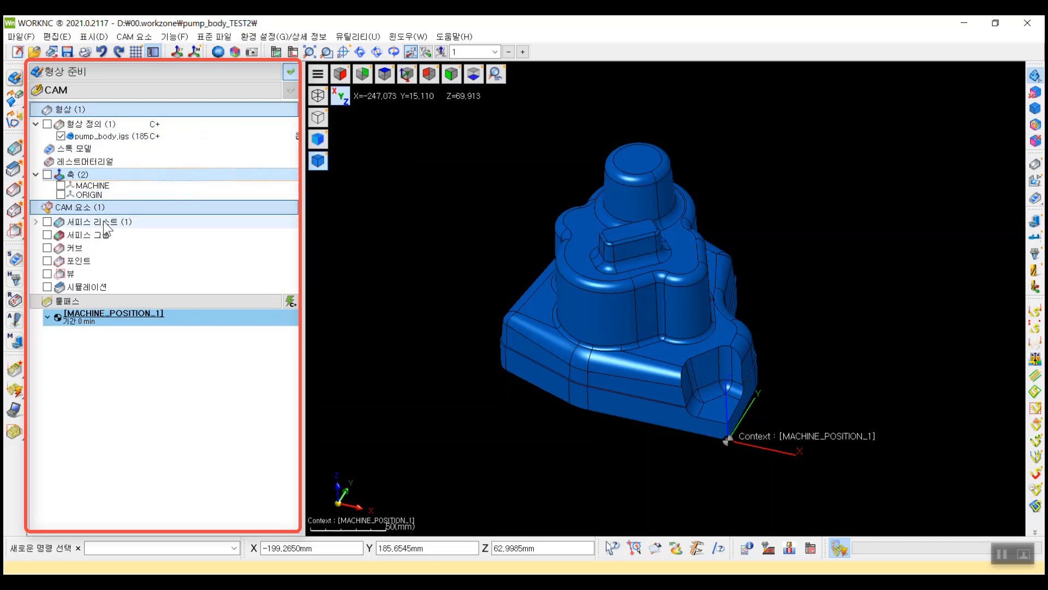
pyautogui.doubleClick(105, 223)
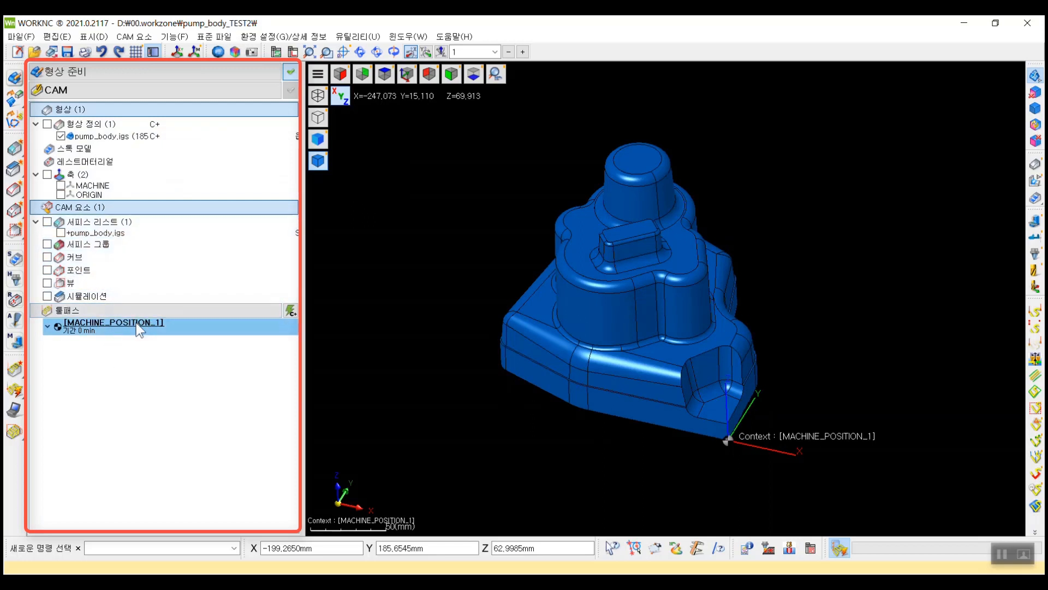
# Inspect the MACHINE_POSITION_1 context's details, deactivate the context and activate it again
pyautogui.moveTo(139, 326)
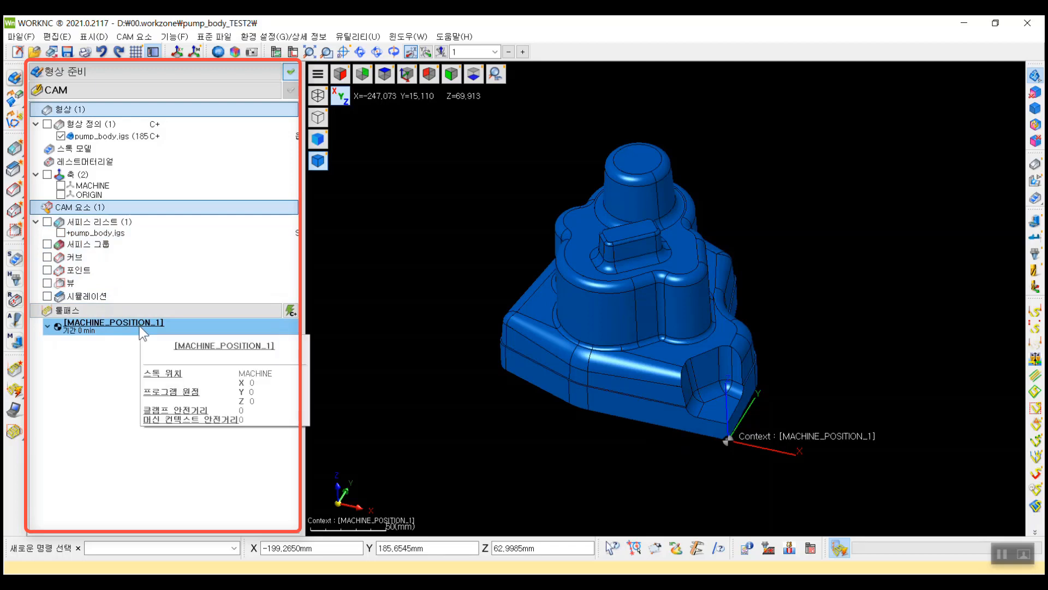
pyautogui.doubleClick(139, 326)
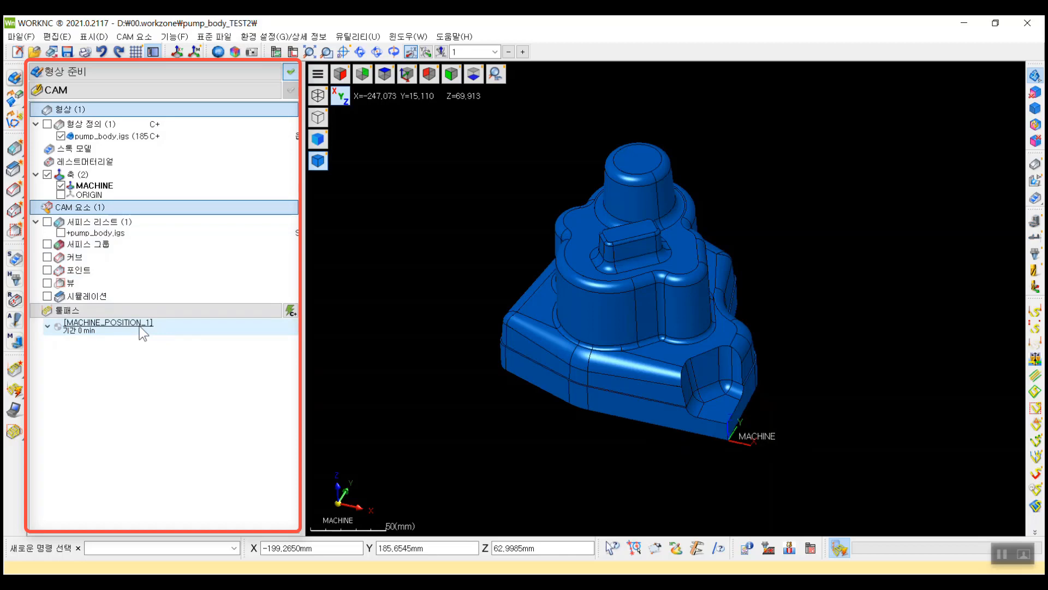
pyautogui.doubleClick(139, 326)
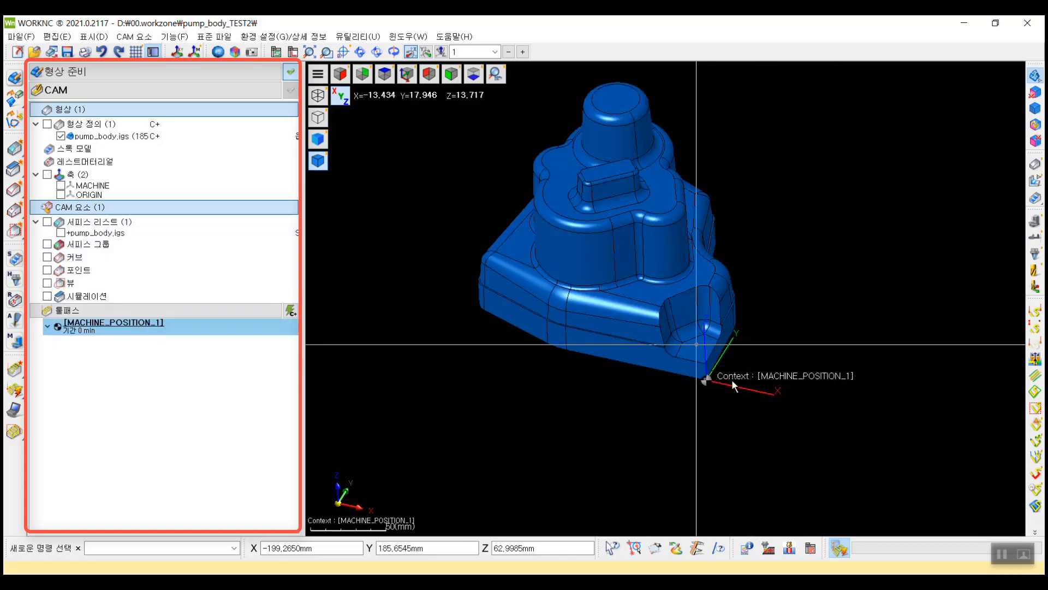
pyautogui.moveTo(784, 370); pyautogui.dragTo(788, 409, button='middle')
pyautogui.scroll(-1, 779, 402)
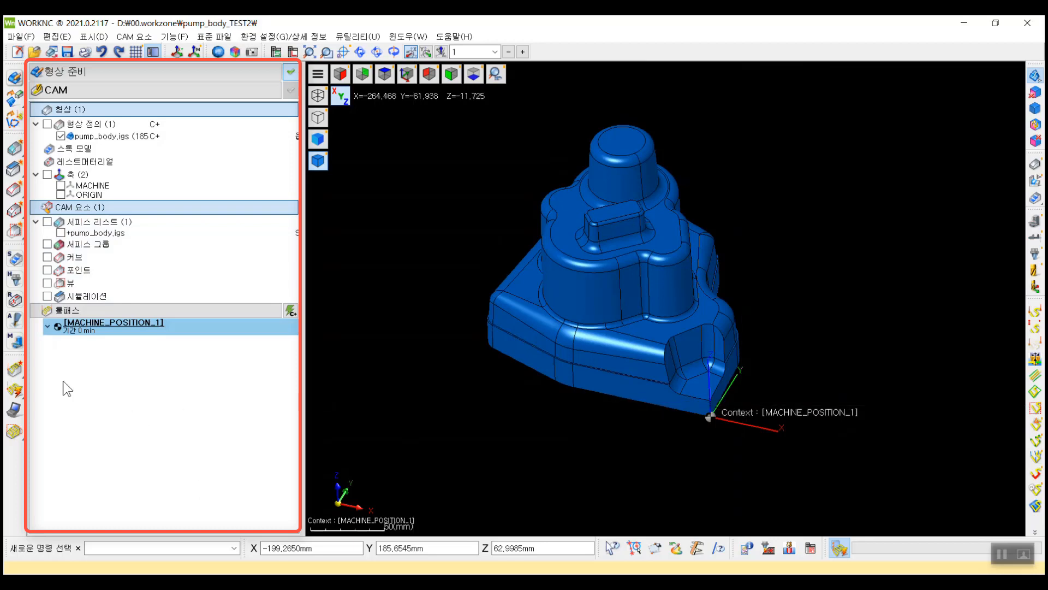
pyautogui.rightClick(198, 437)
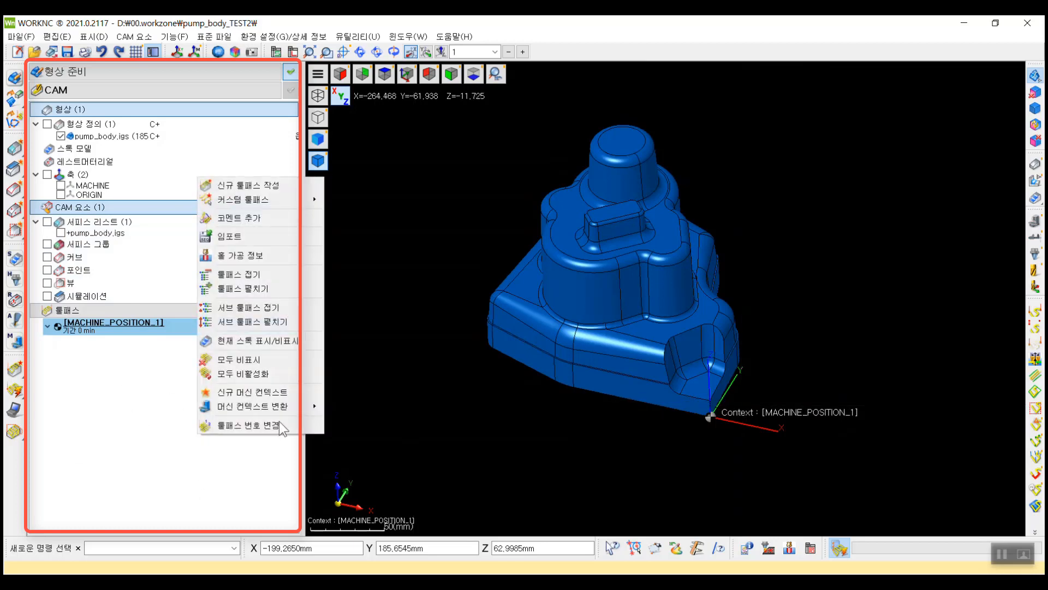
pyautogui.click(123, 421)
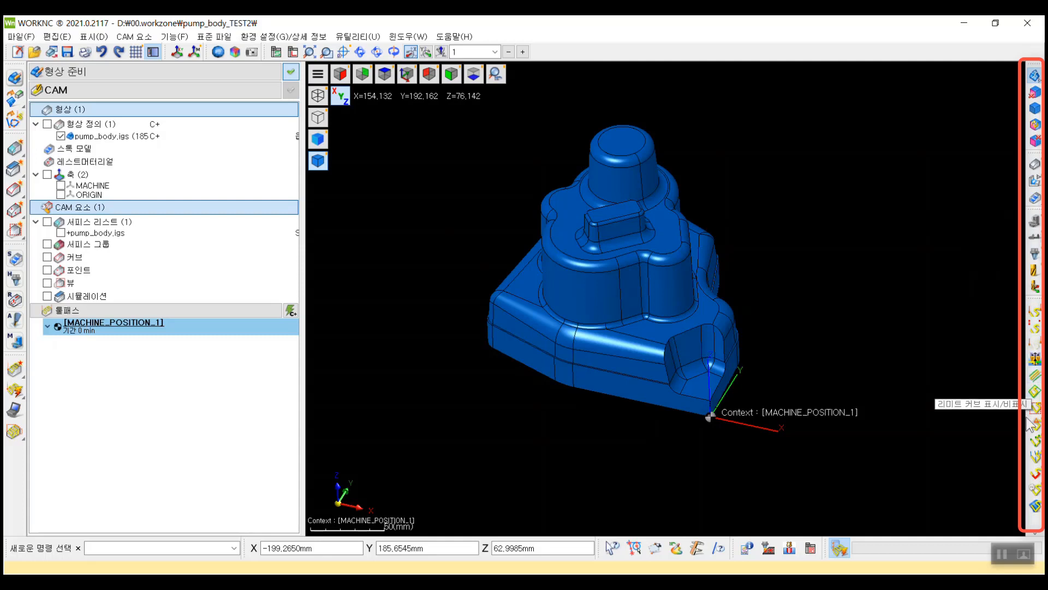
pyautogui.moveTo(755, 377); pyautogui.dragTo(779, 411, button='middle')
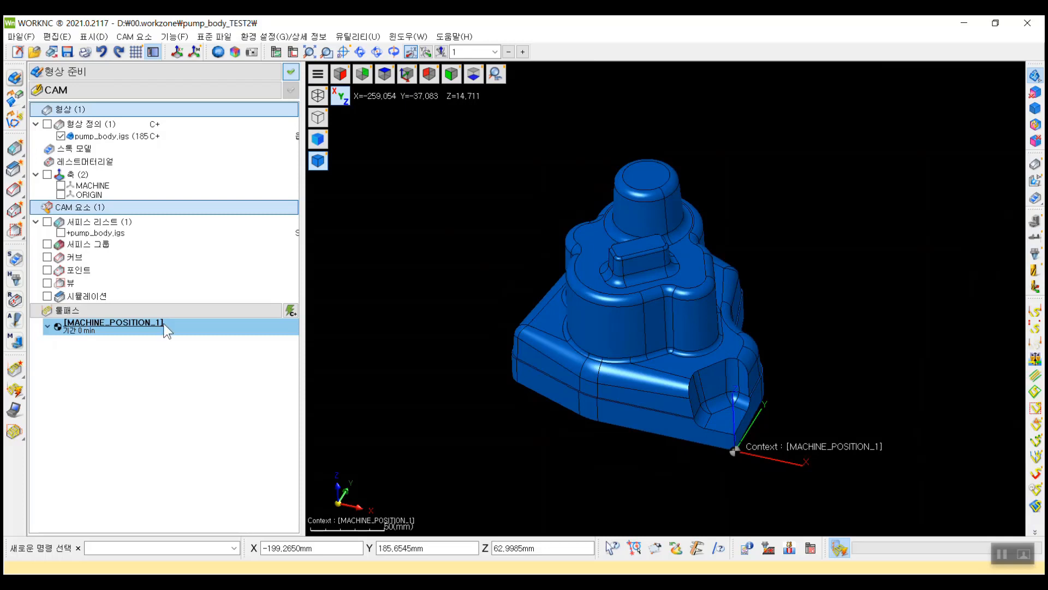
# Switch to geometry preparation mode while keeping the full CAM tree displayed, and examine the pump body with its origin corner
pyautogui.click(16, 80)
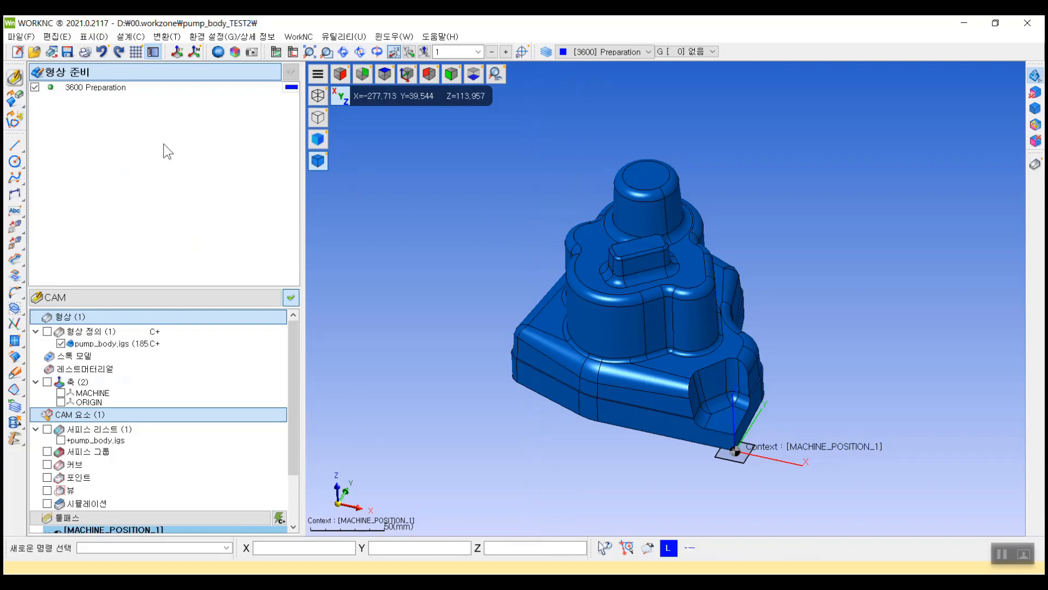
pyautogui.click(191, 74)
pyautogui.moveTo(670, 242); pyautogui.dragTo(606, 258, button='middle')
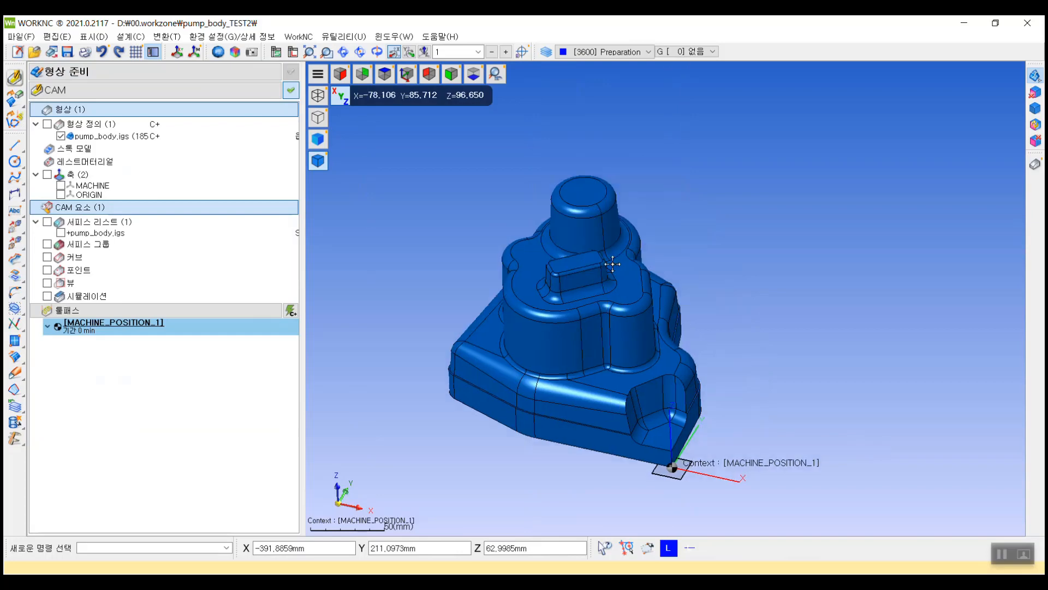
pyautogui.scroll(5, 607, 257)
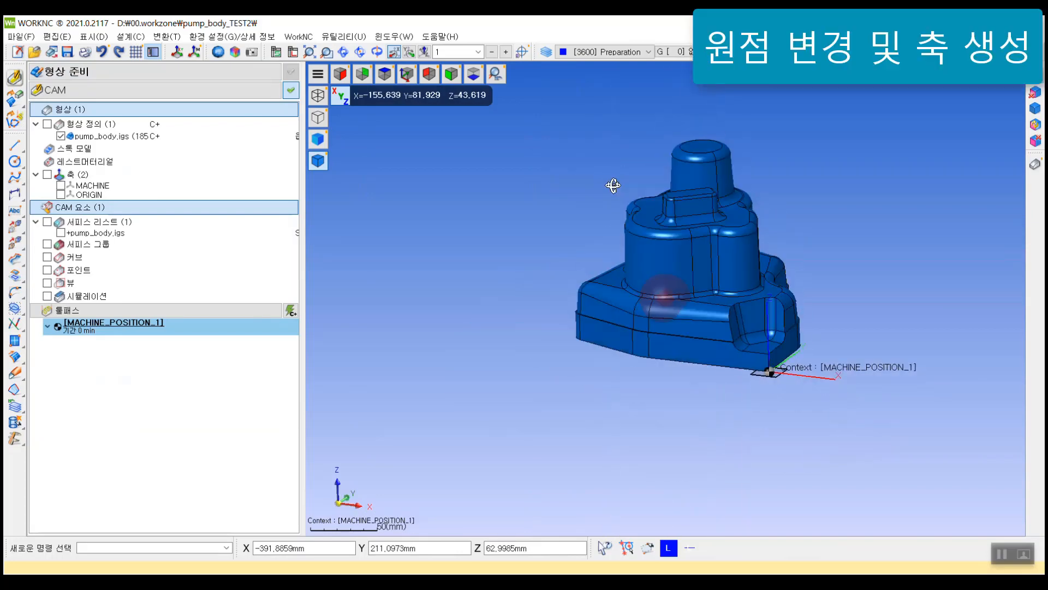
pyautogui.moveTo(736, 255); pyautogui.dragTo(760, 287, button='middle')
pyautogui.moveTo(702, 275); pyautogui.dragTo(636, 284, button='middle')
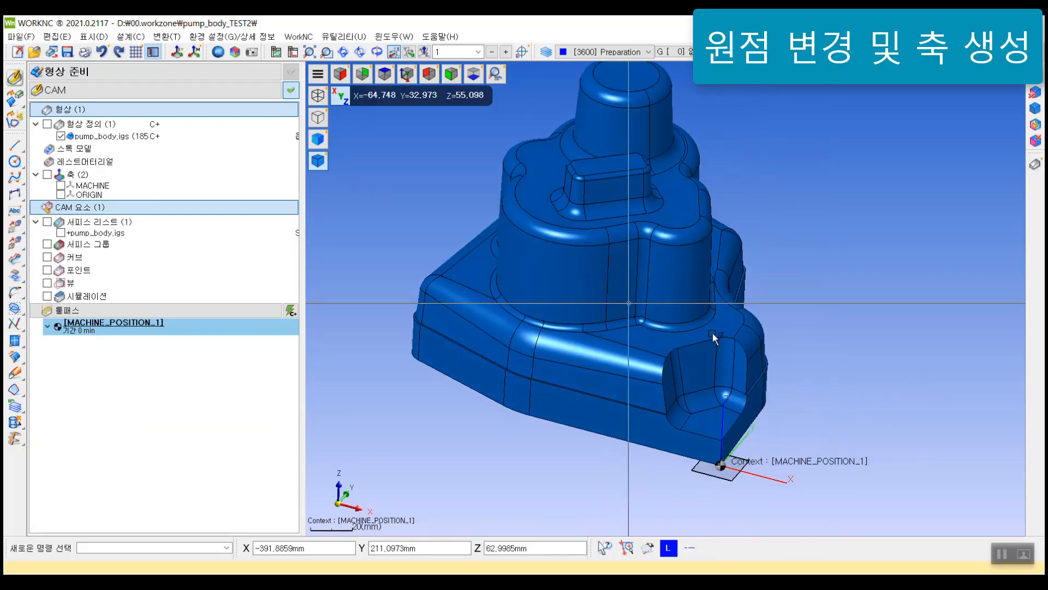
# Start a bounding box around all surfaces of the pump body
pyautogui.scroll(-2, 791, 412)
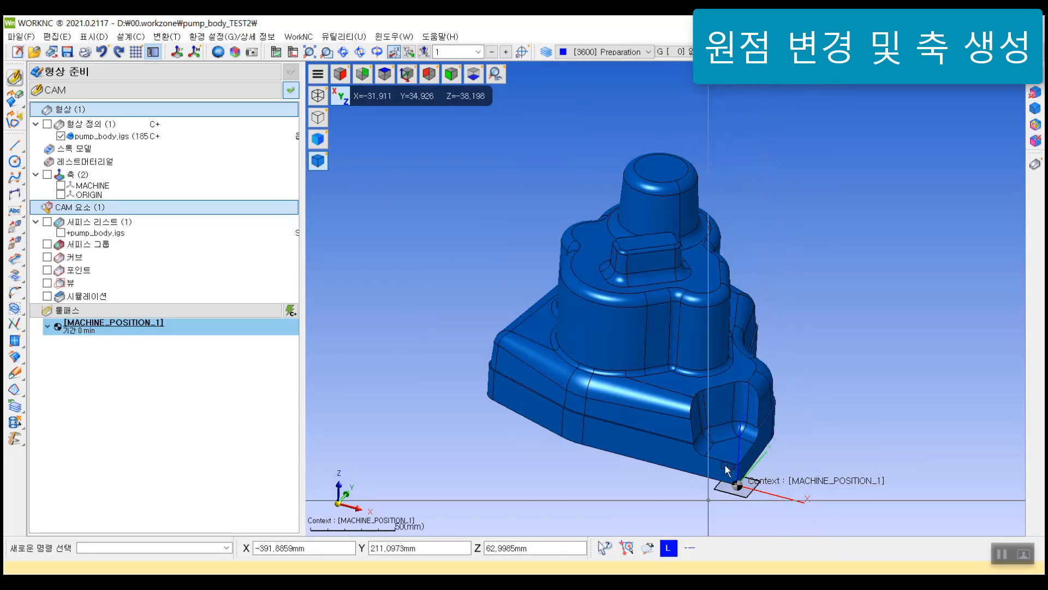
pyautogui.moveTo(774, 510); pyautogui.dragTo(737, 464, button='middle')
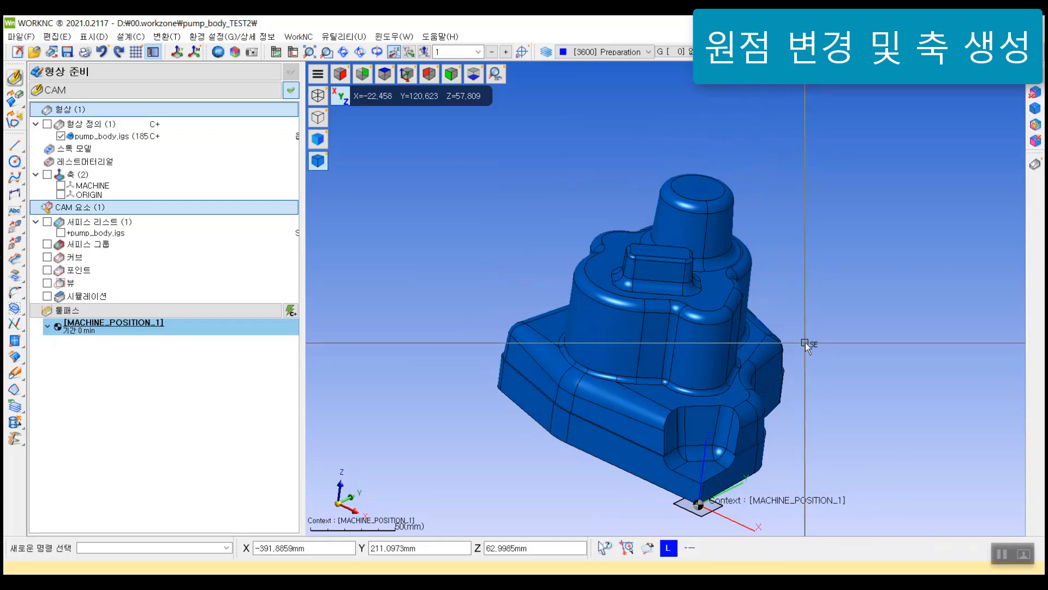
pyautogui.moveTo(607, 265); pyautogui.dragTo(582, 269, button='middle')
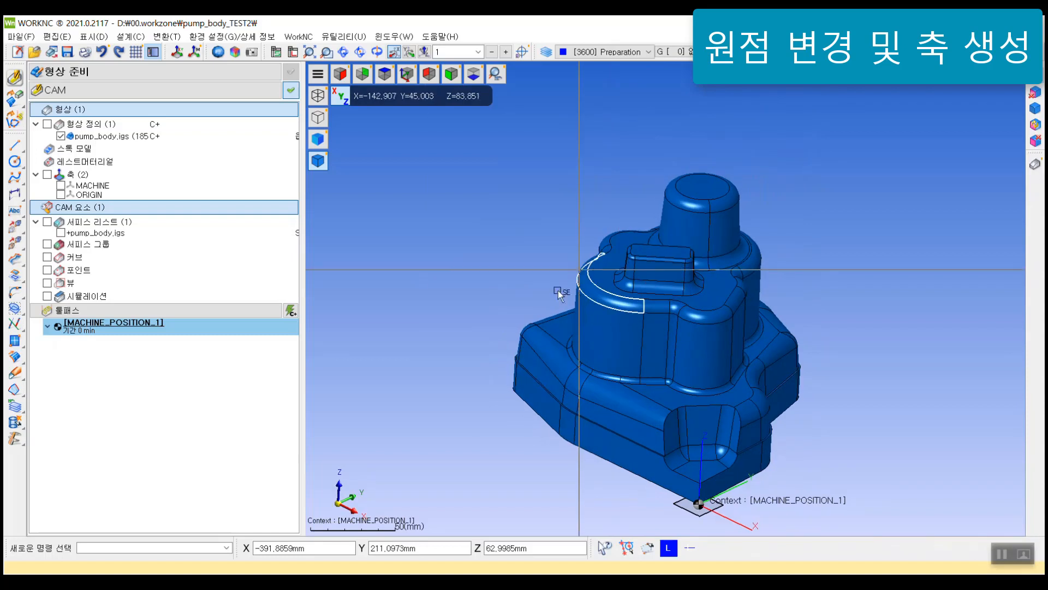
pyautogui.moveTo(662, 313); pyautogui.dragTo(639, 298, button='middle')
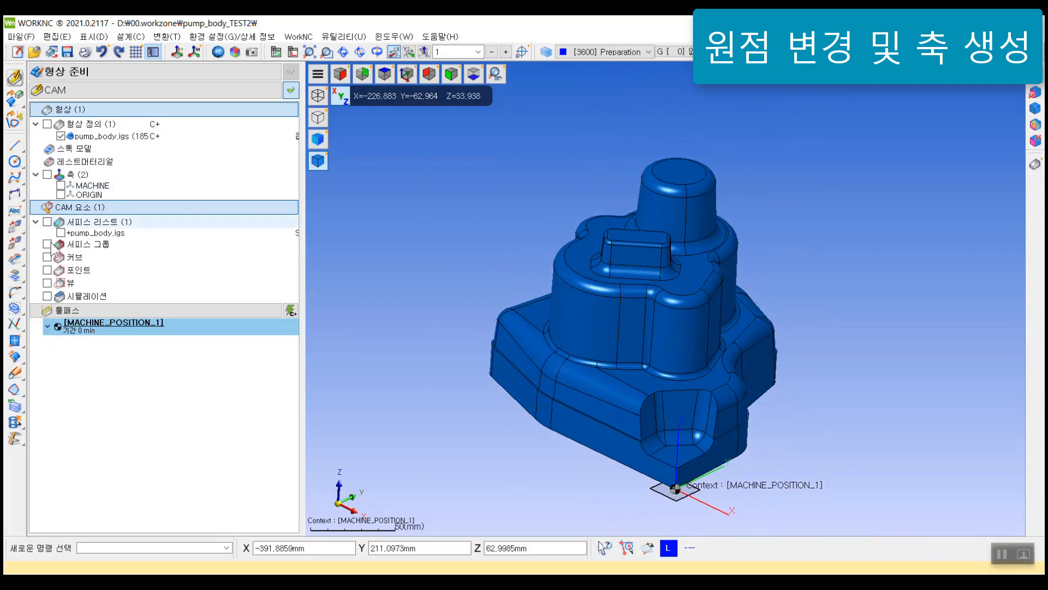
pyautogui.click(17, 396)
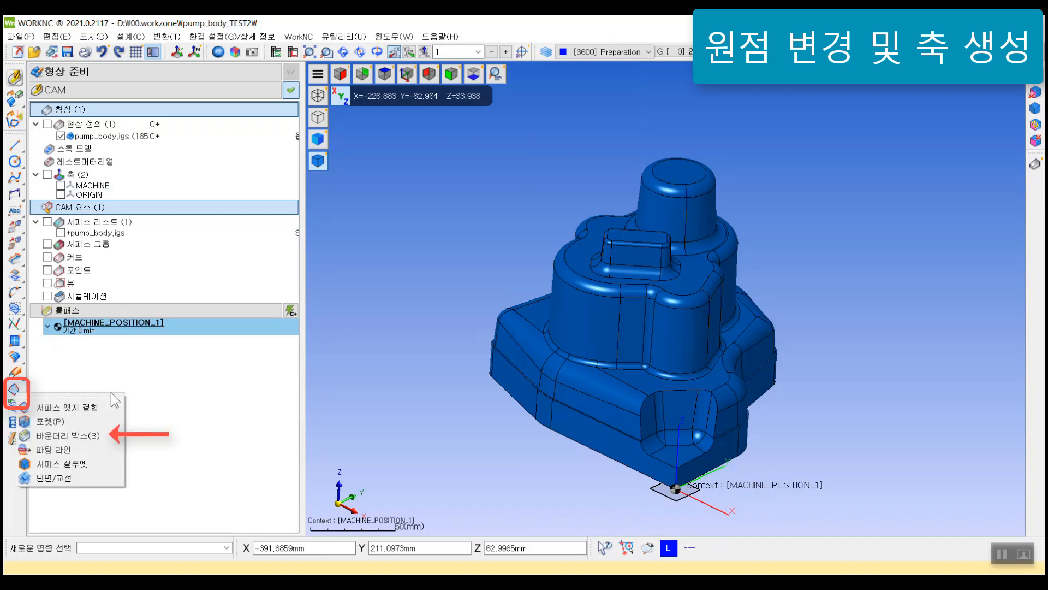
pyautogui.click(106, 433)
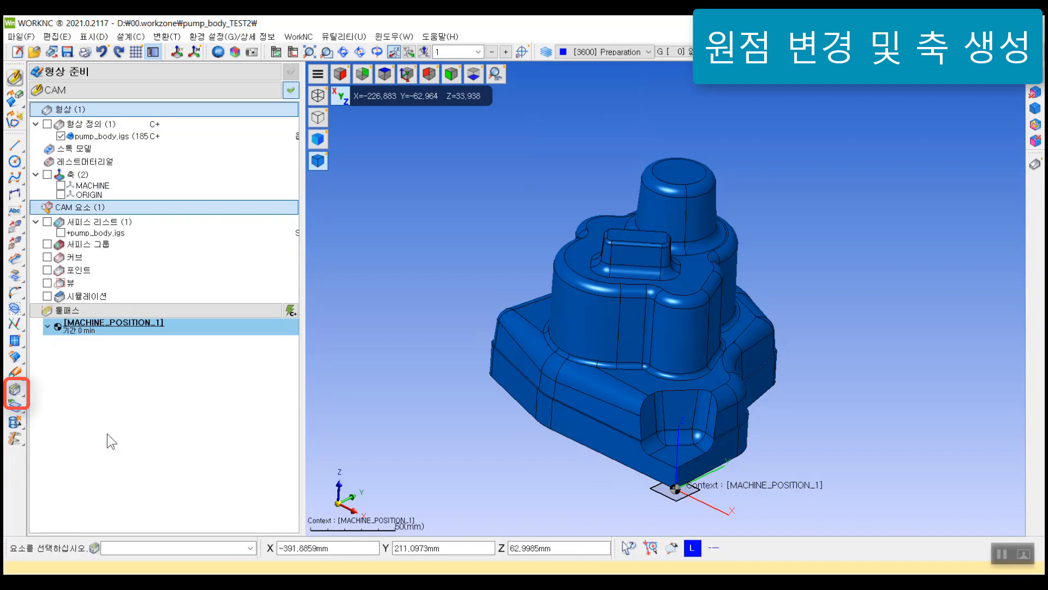
pyautogui.moveTo(464, 116); pyautogui.dragTo(888, 527)
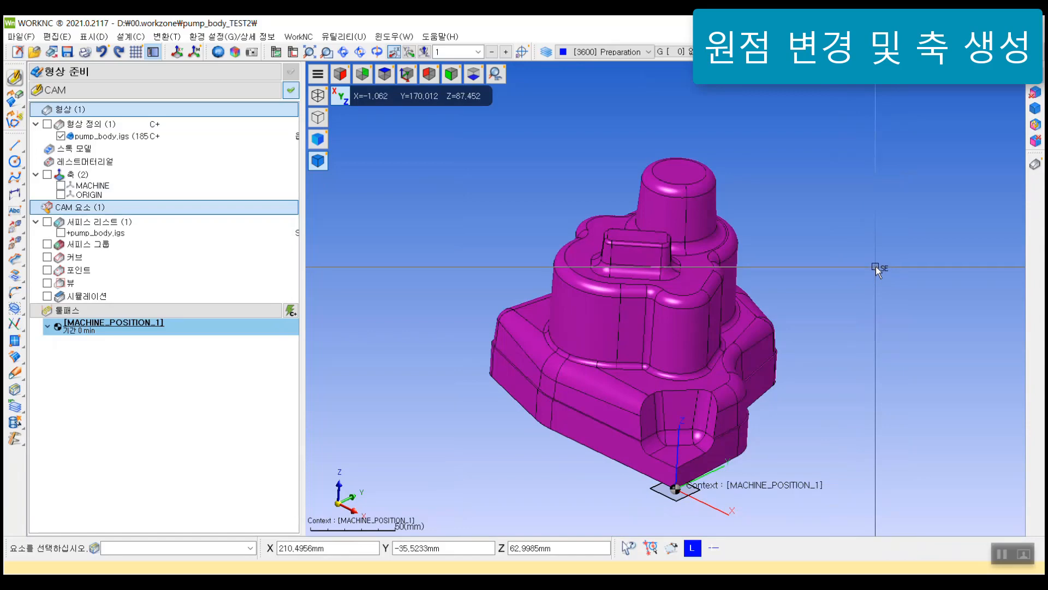
pyautogui.rightClick(876, 267)
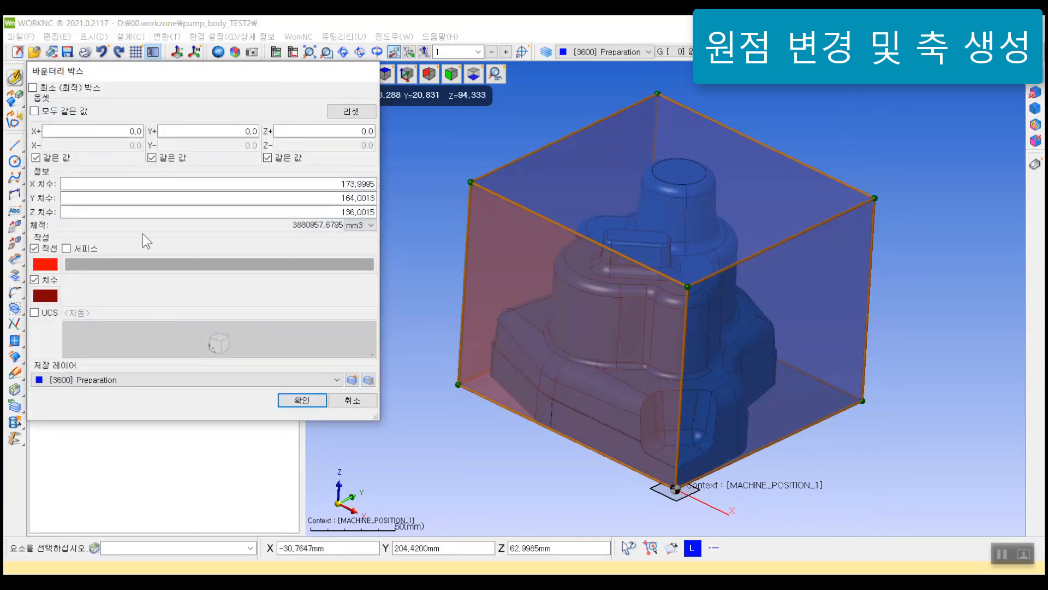
pyautogui.moveTo(232, 73); pyautogui.dragTo(267, 87)
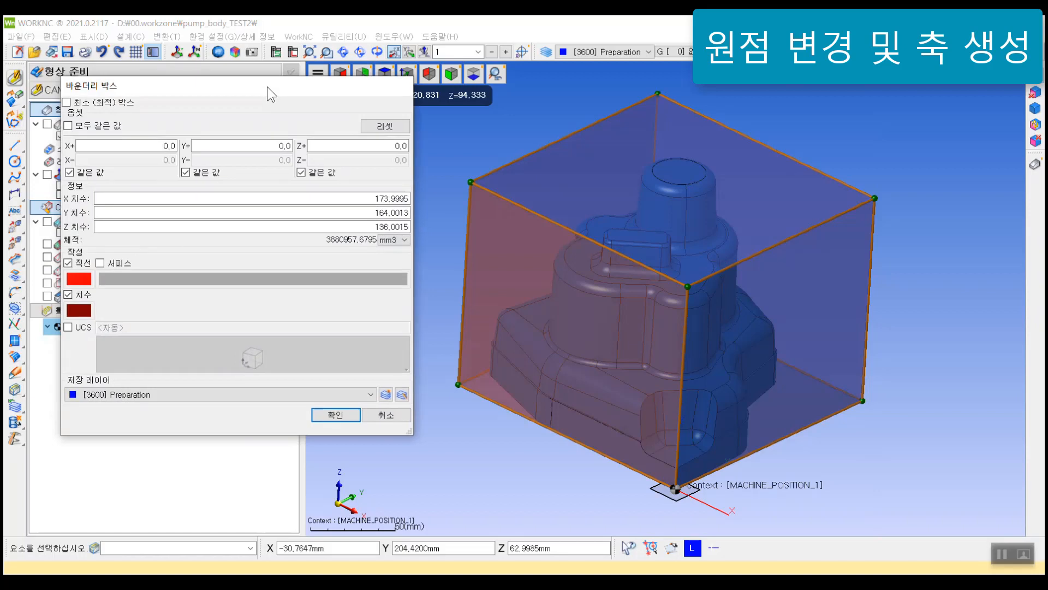
# Create only a UCS at the centre of the bounding box's upper face, with line and dimension creation turned off
pyautogui.click(75, 328)
pyautogui.click(182, 350)
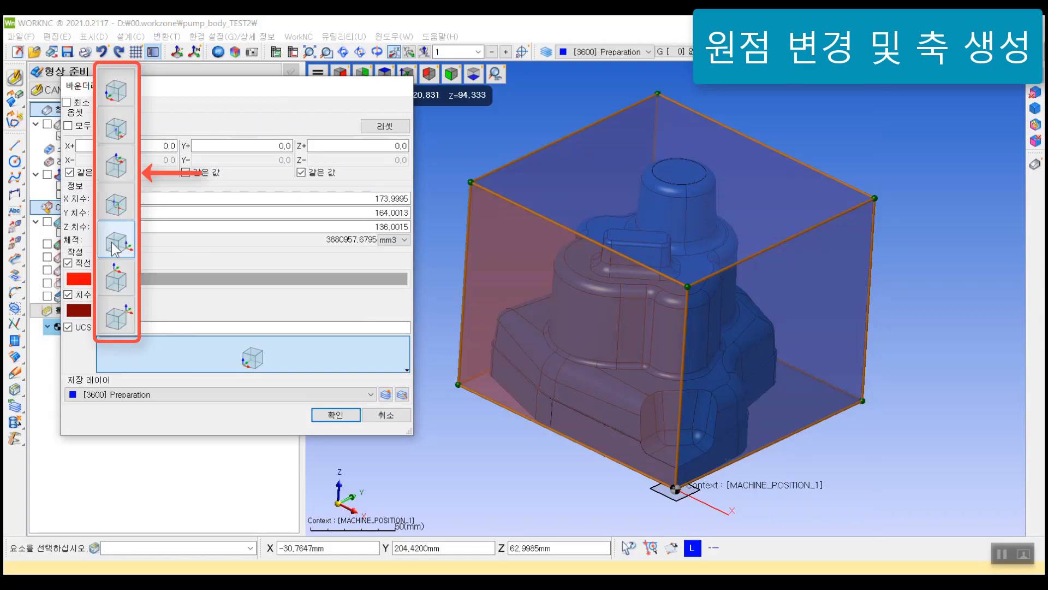
pyautogui.click(117, 166)
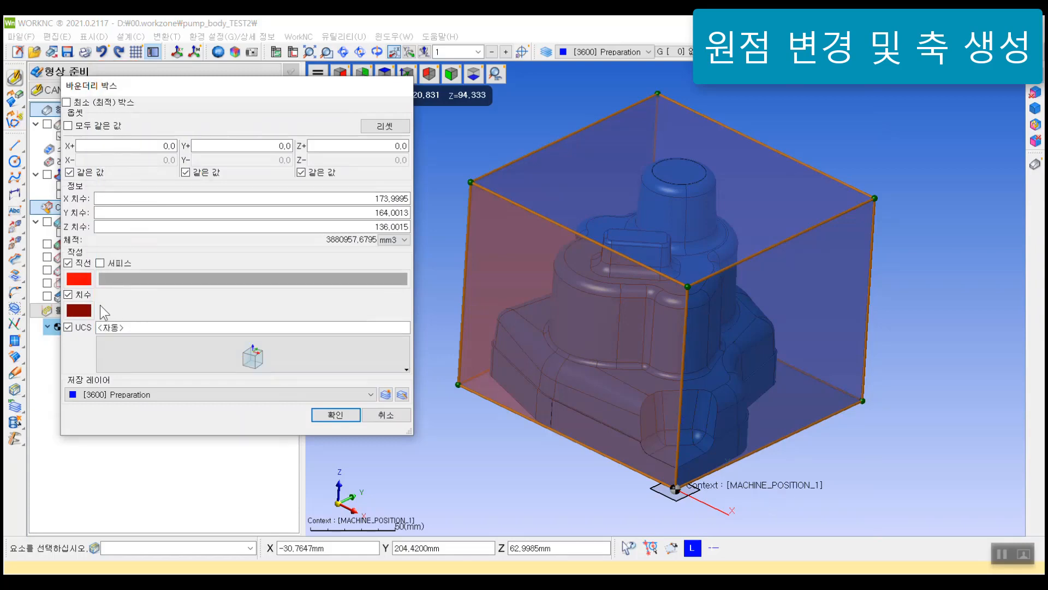
pyautogui.click(86, 264)
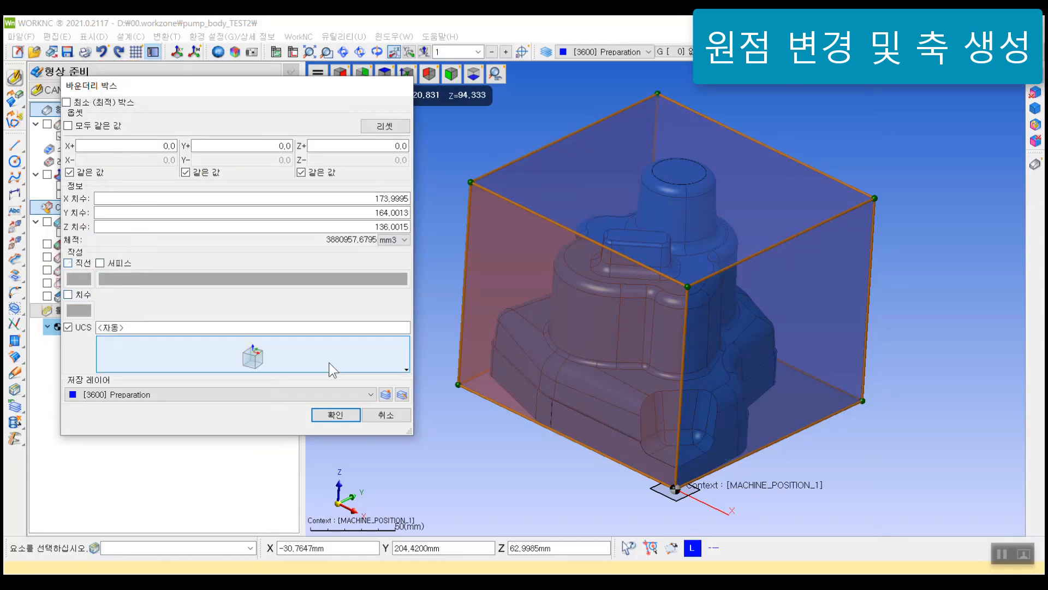
pyautogui.click(335, 414)
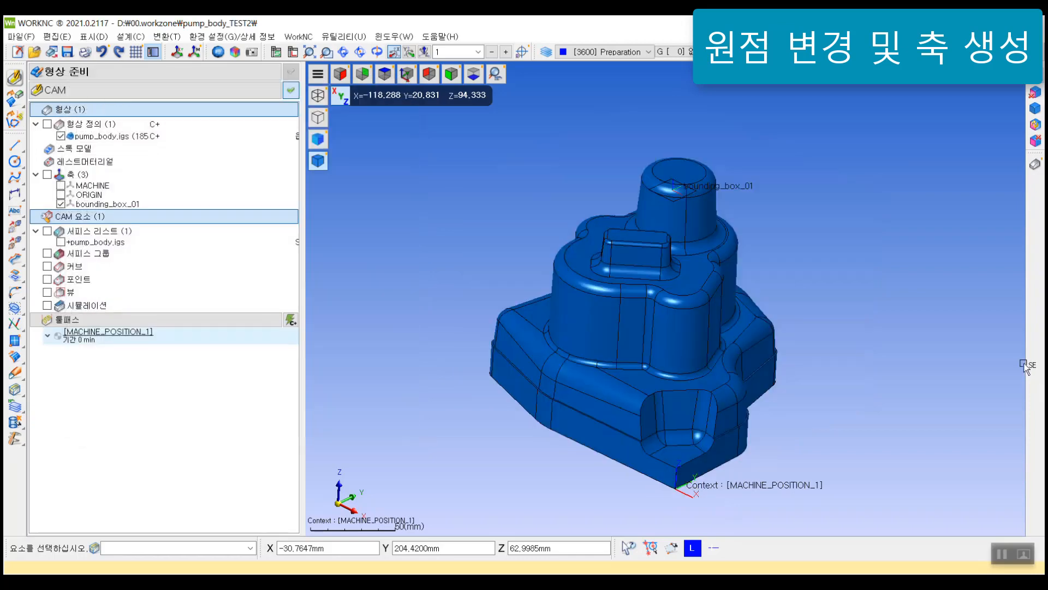
# Examine the new axis on the pump body, return to CAM mode and open the UCS Manager
pyautogui.scroll(5, 657, 238)
pyautogui.moveTo(657, 238); pyautogui.dragTo(650, 185, button='middle')
pyautogui.moveTo(617, 235); pyautogui.dragTo(660, 299, button='middle')
pyautogui.scroll(-2, 611, 254)
pyautogui.moveTo(614, 260); pyautogui.dragTo(638, 309, button='middle')
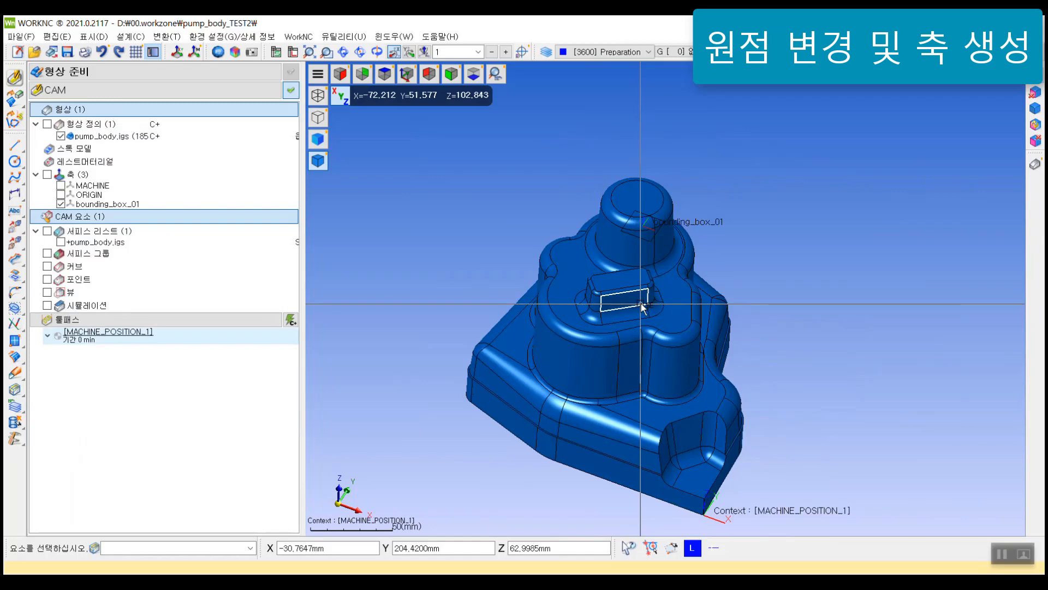
pyautogui.click(17, 78)
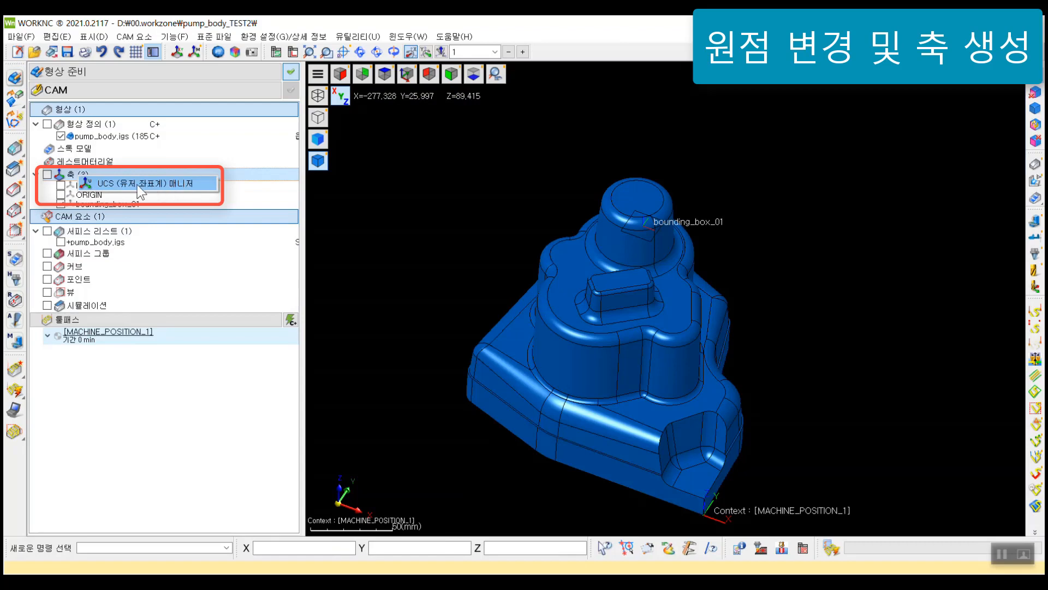
pyautogui.click(138, 184)
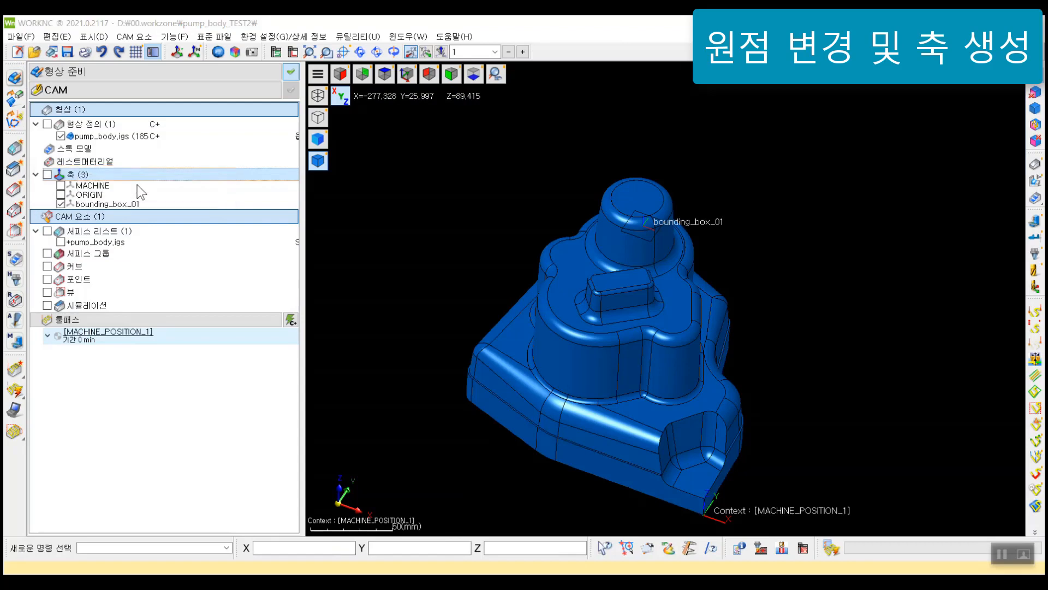
pyautogui.moveTo(189, 78); pyautogui.dragTo(230, 88)
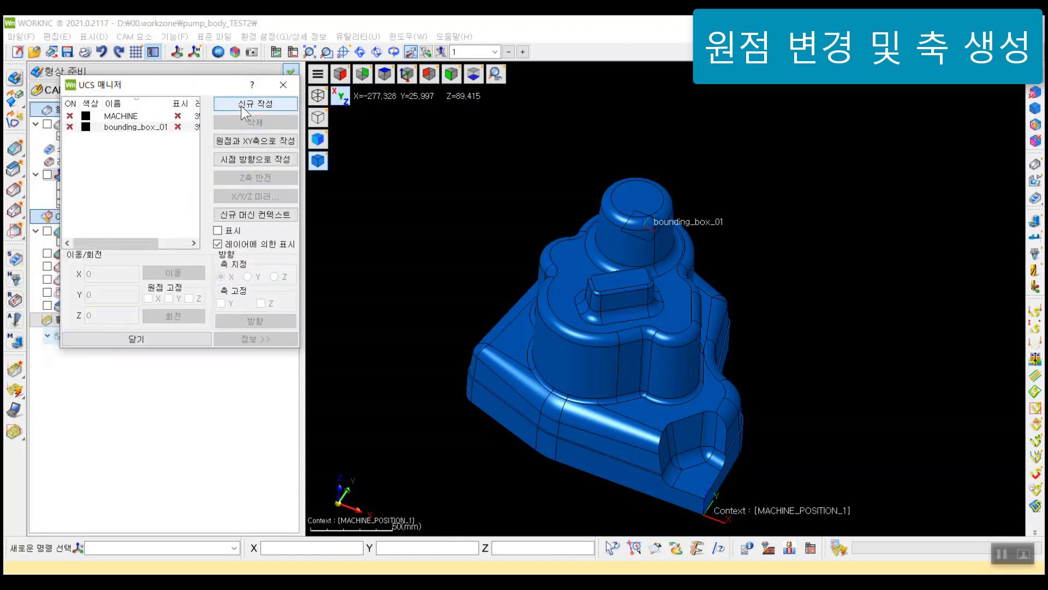
# Activate the MACHINE axis and create a new UCS from it, leaving the axis colour as it is
pyautogui.click(241, 106)
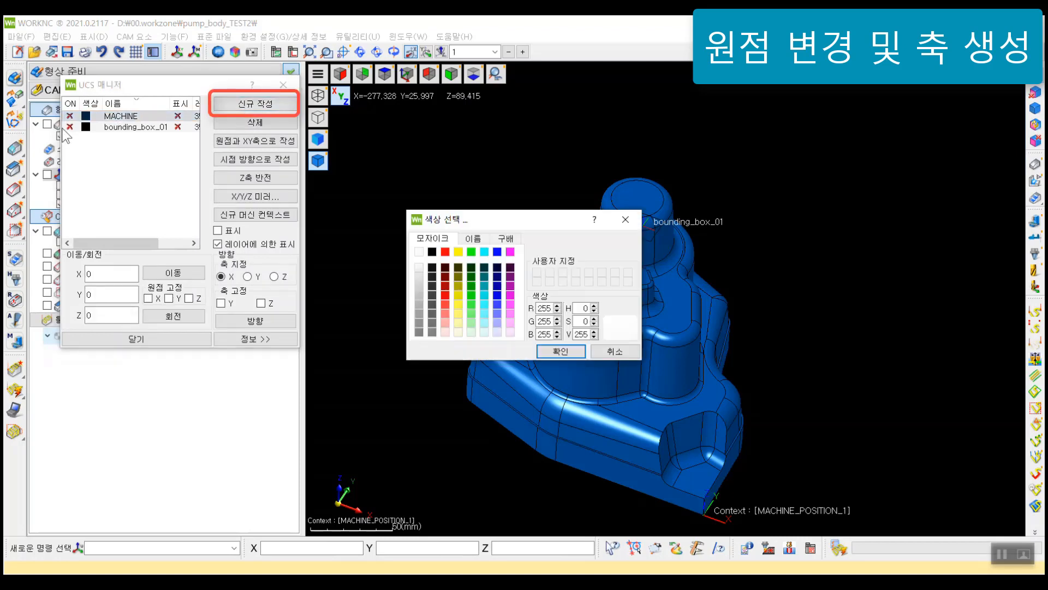
pyautogui.click(611, 351)
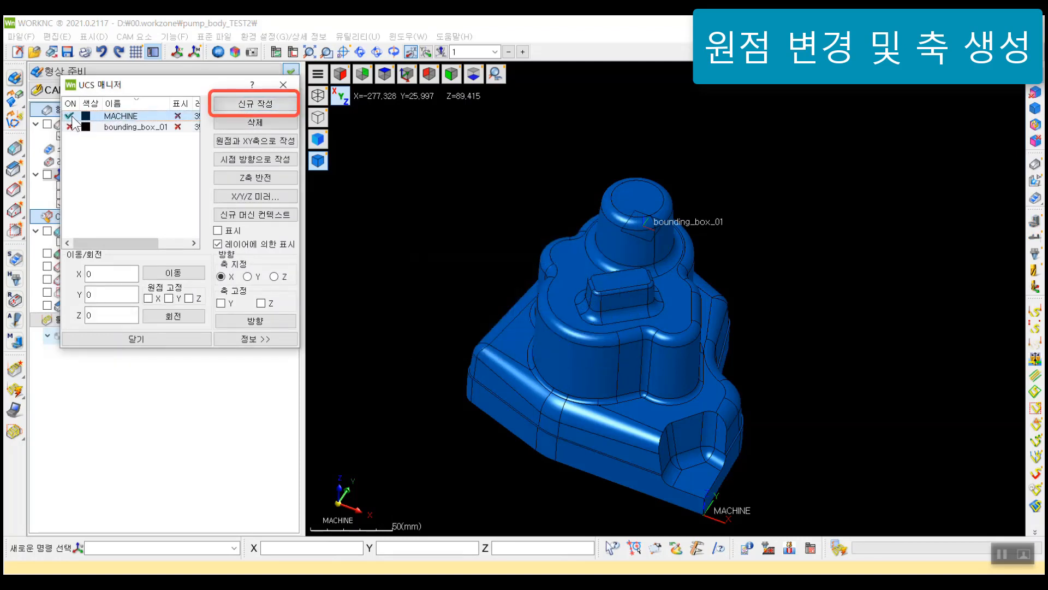
pyautogui.click(256, 103)
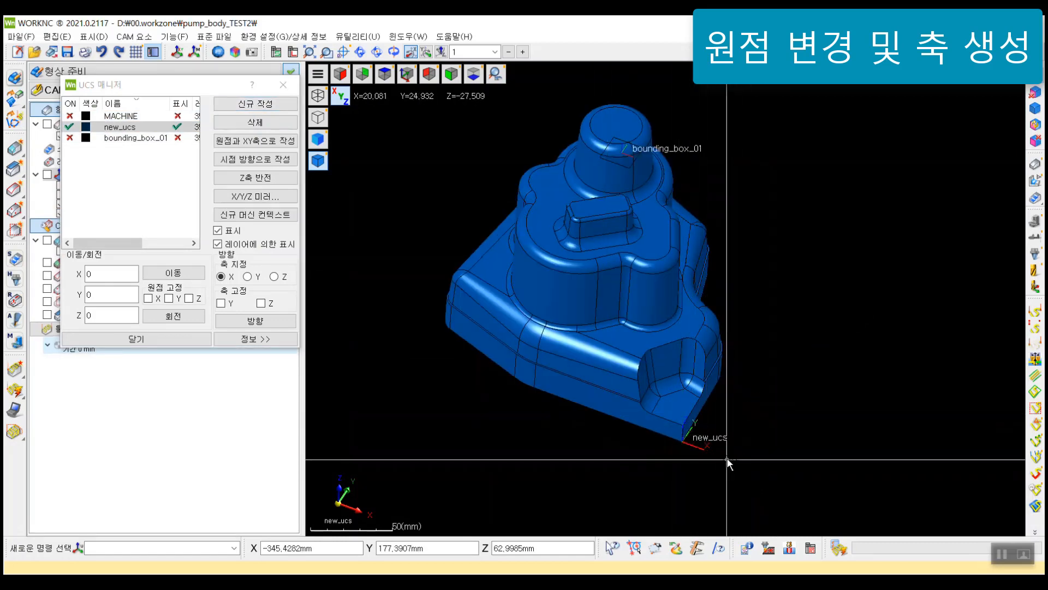
# Move the new UCS 100 mm along Z three times, and check its position above the pump body
pyautogui.moveTo(763, 404); pyautogui.dragTo(797, 424, button='middle')
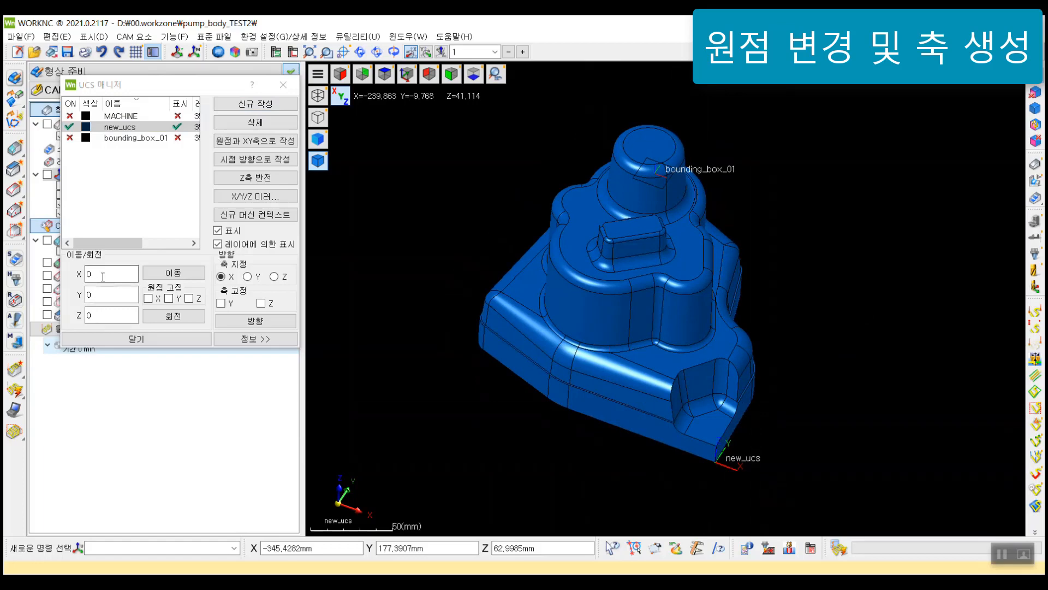
pyautogui.click(103, 276)
pyautogui.moveTo(101, 314); pyautogui.dragTo(74, 309)
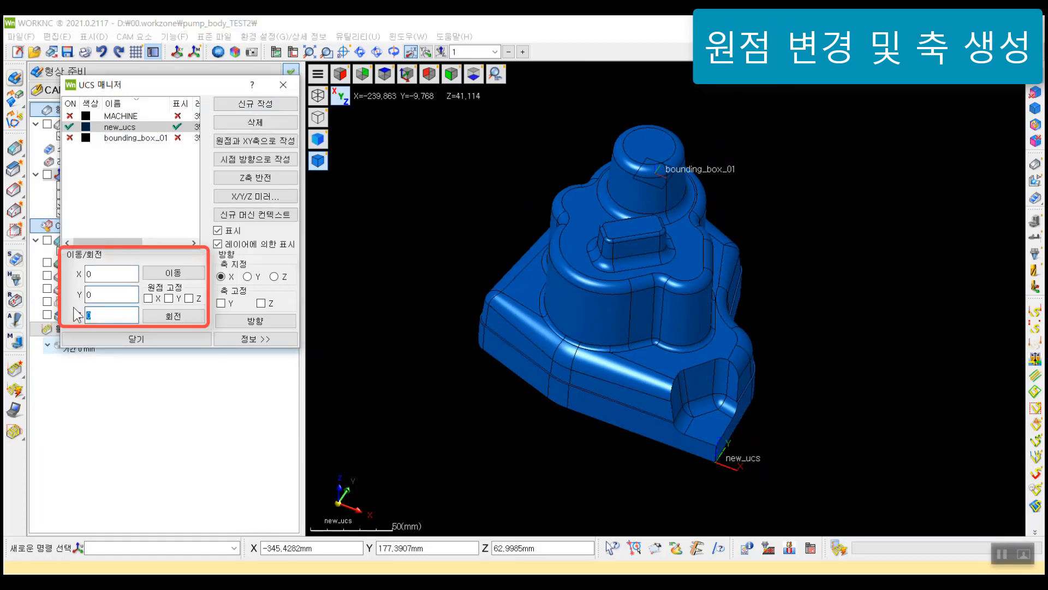
pyautogui.write('100')
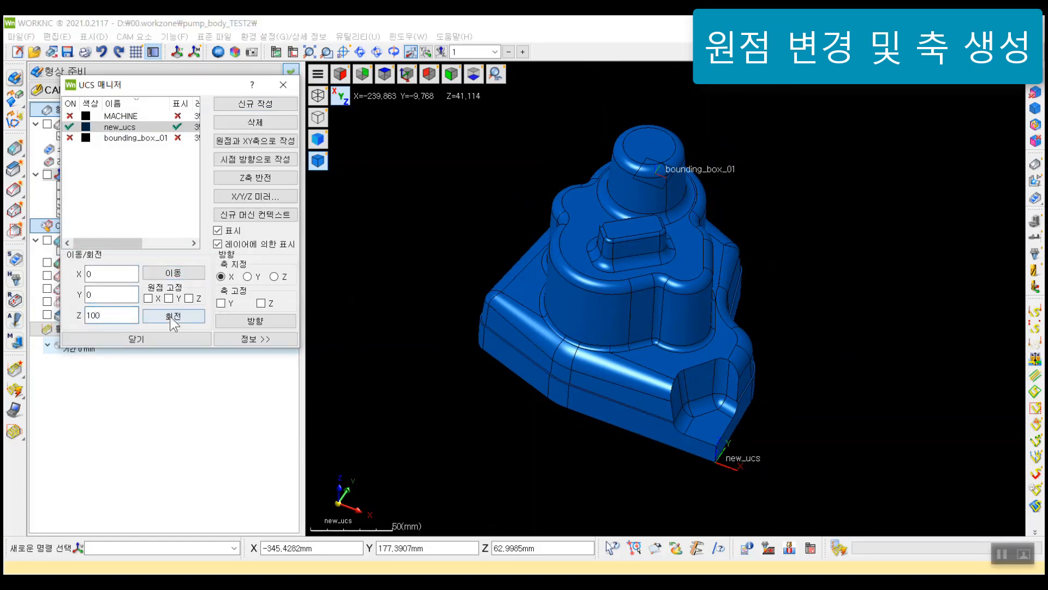
pyautogui.click(184, 274)
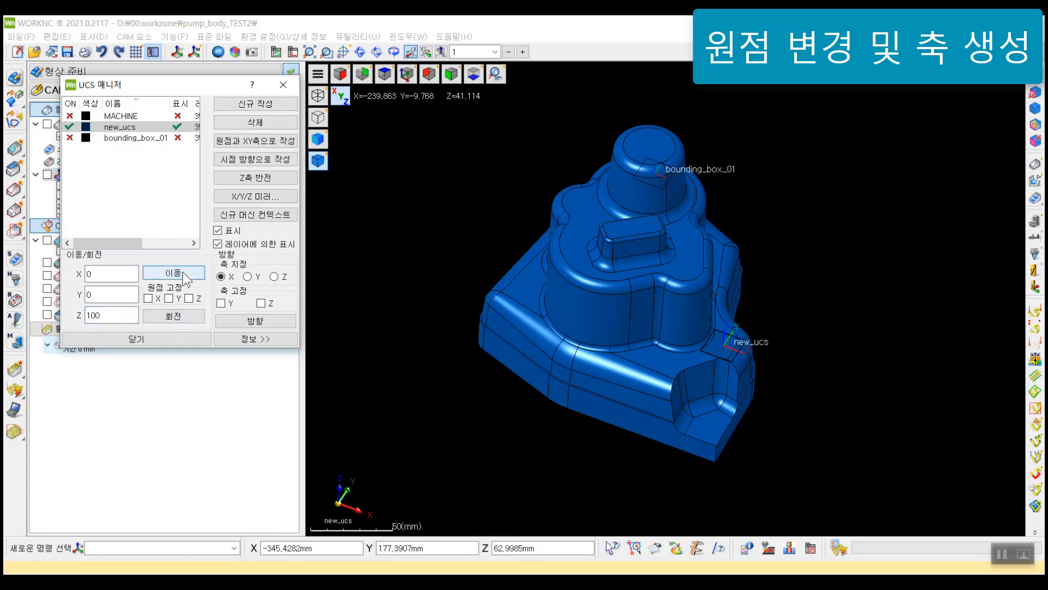
pyautogui.click(184, 275)
pyautogui.click(185, 274)
pyautogui.moveTo(575, 269); pyautogui.dragTo(573, 426, button='middle')
pyautogui.scroll(-1, 610, 378)
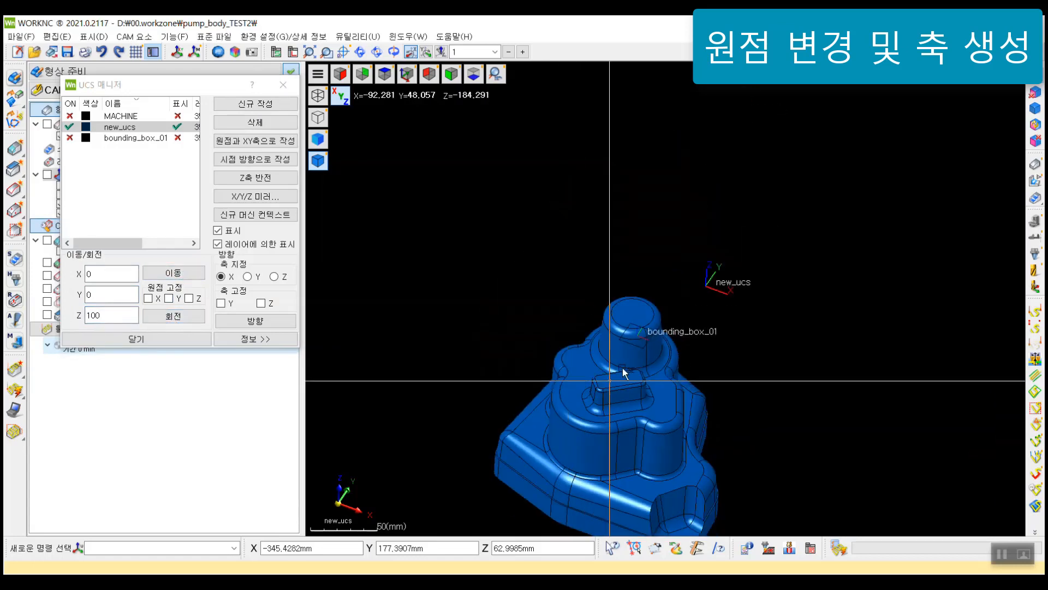
pyautogui.moveTo(614, 374); pyautogui.dragTo(552, 300, button='middle')
pyautogui.scroll(-2, 591, 331)
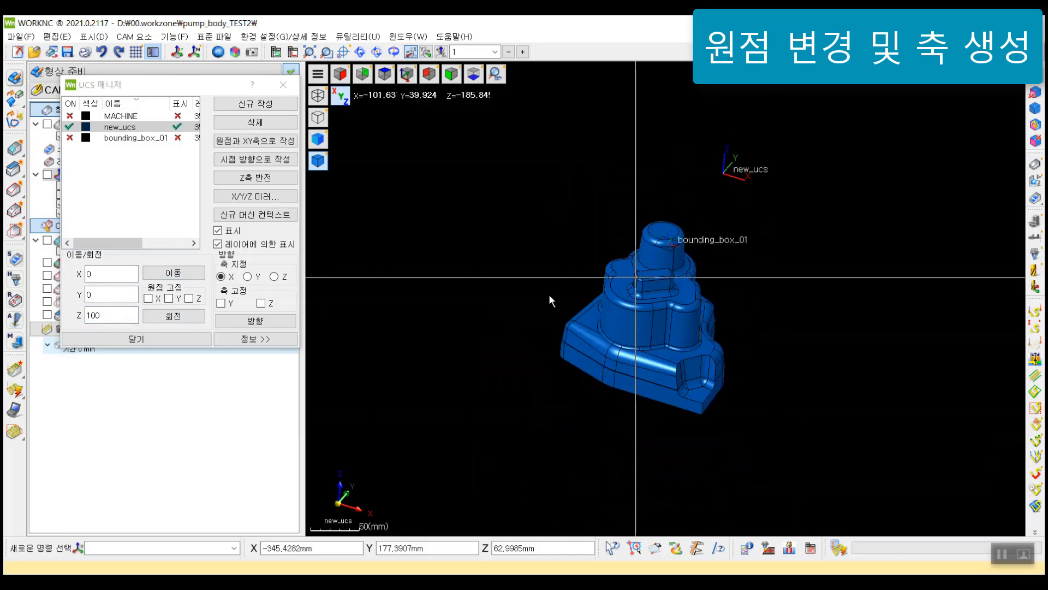
# Reset the UCS Z movement value to 0 and close the UCS Manager
pyautogui.click(109, 316)
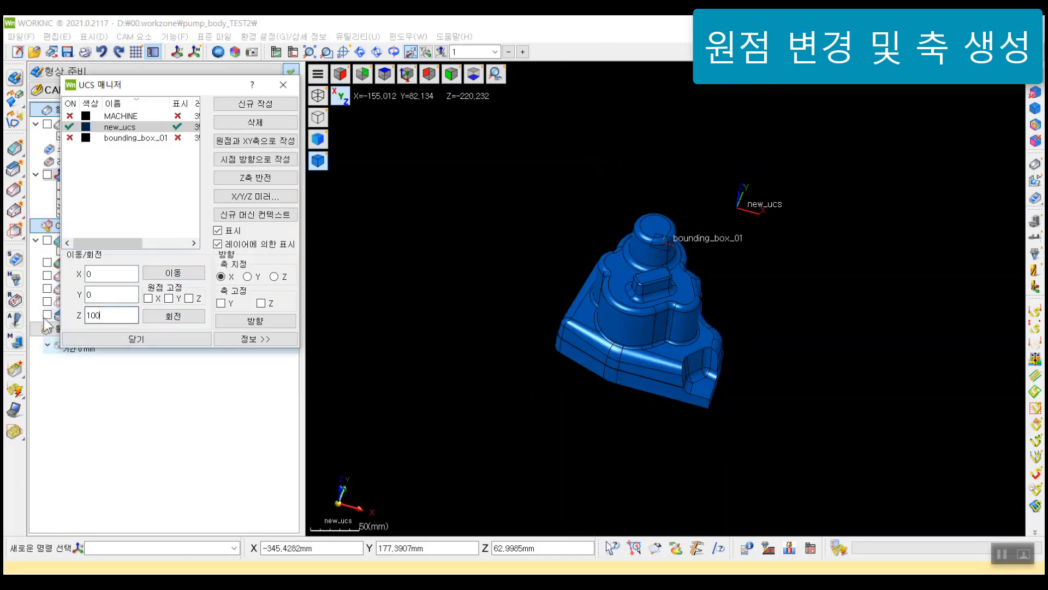
pyautogui.write('0')
pyautogui.moveTo(109, 315); pyautogui.dragTo(71, 306)
pyautogui.write('0')
pyautogui.moveTo(262, 85); pyautogui.dragTo(286, 98)
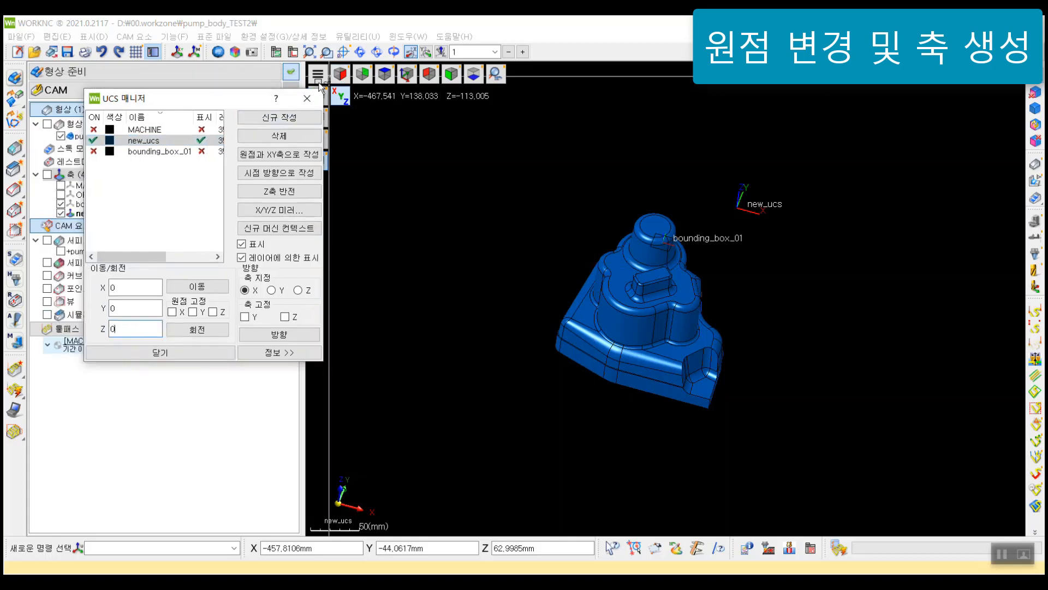
pyautogui.click(307, 99)
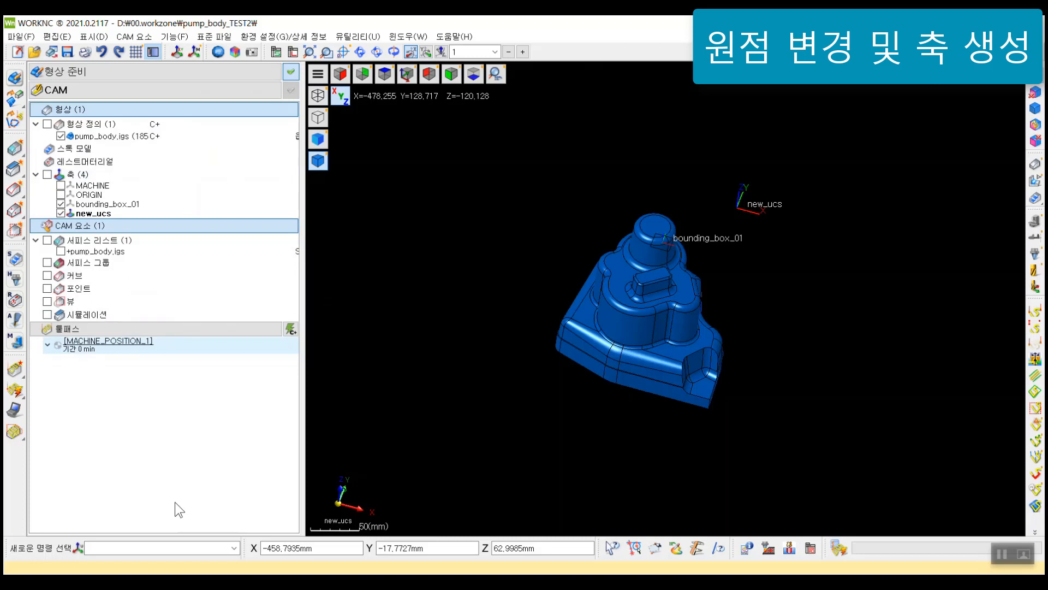
# Activate bounding_box_01, set it as the machining axis with the edit confirmed, and hide the machine table
pyautogui.doubleClick(109, 204)
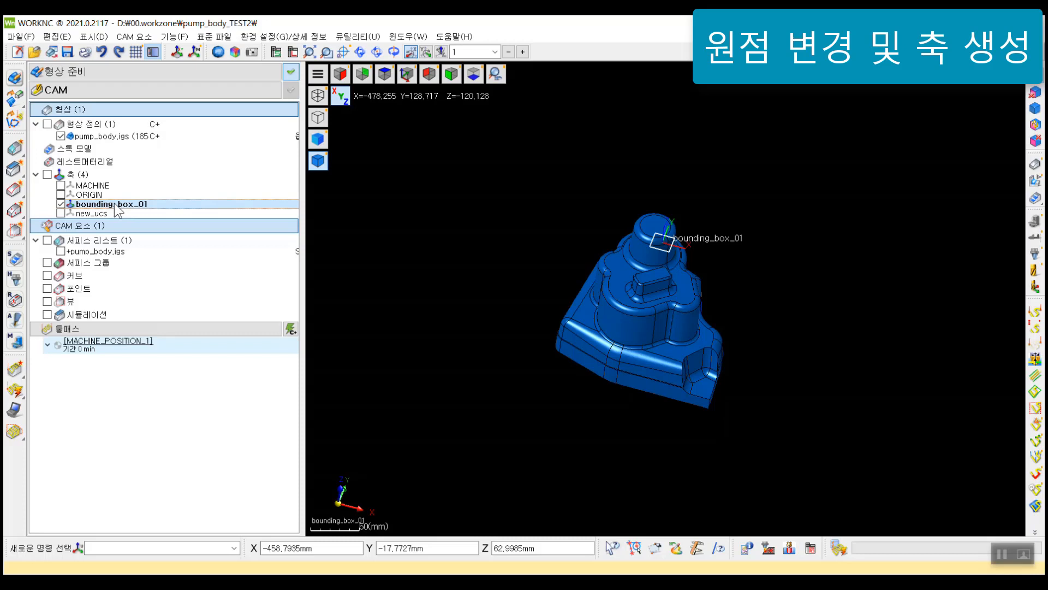
pyautogui.rightClick(116, 207)
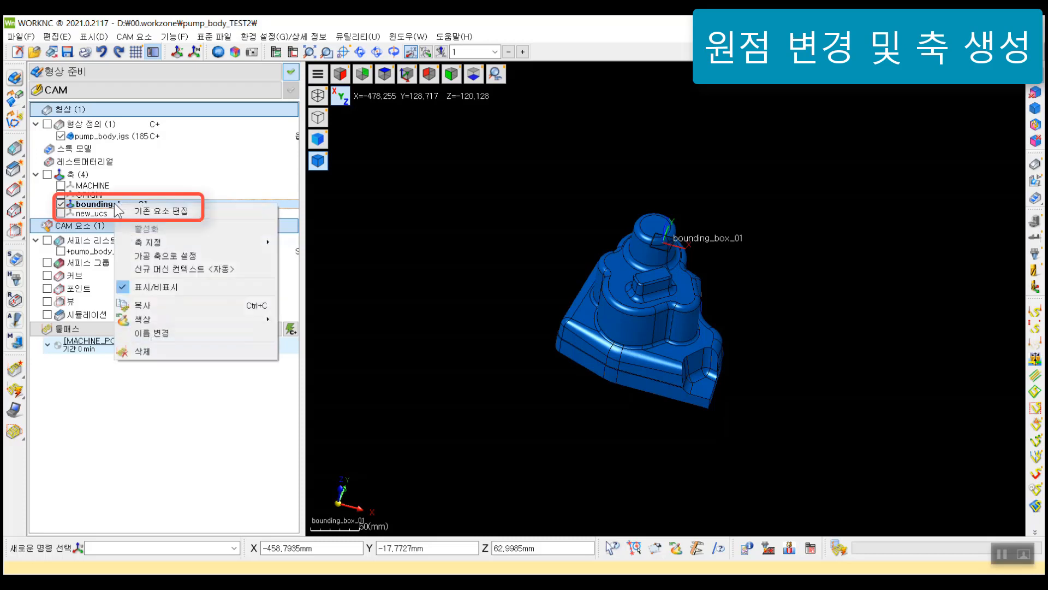
pyautogui.click(178, 253)
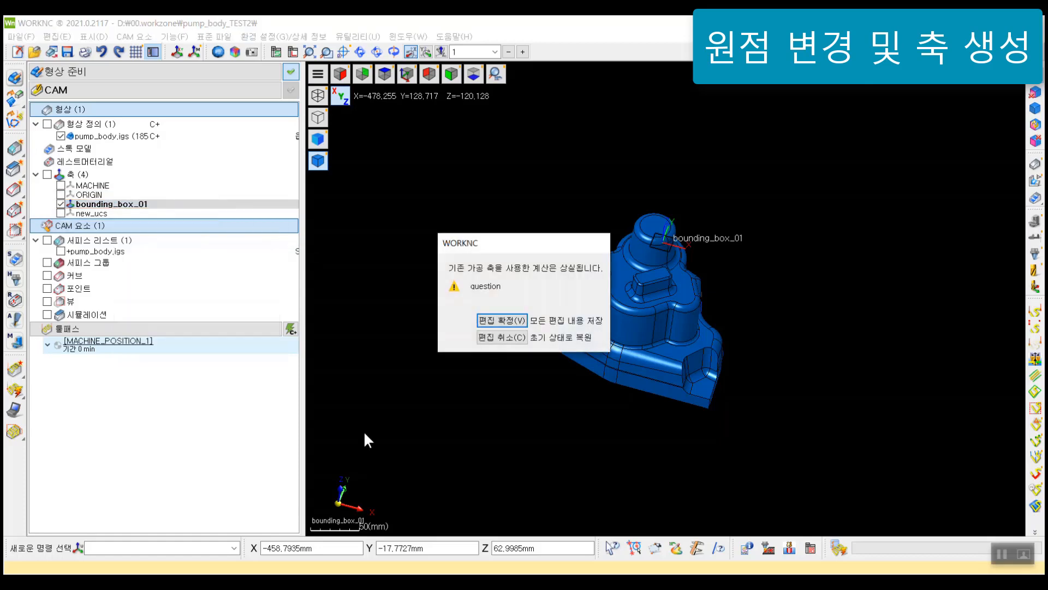
pyautogui.click(511, 322)
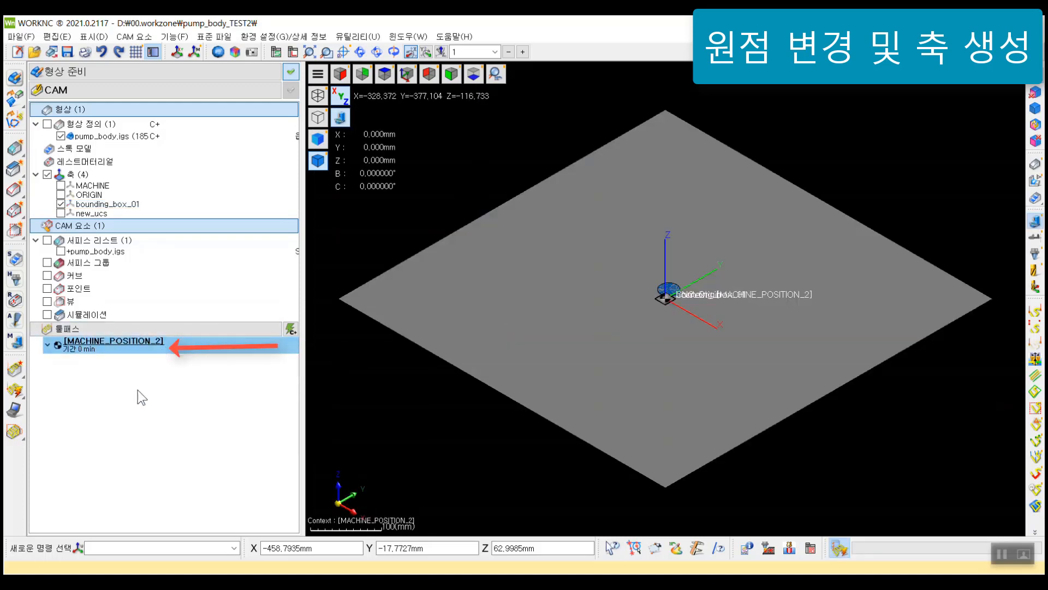
pyautogui.scroll(-2, 661, 366)
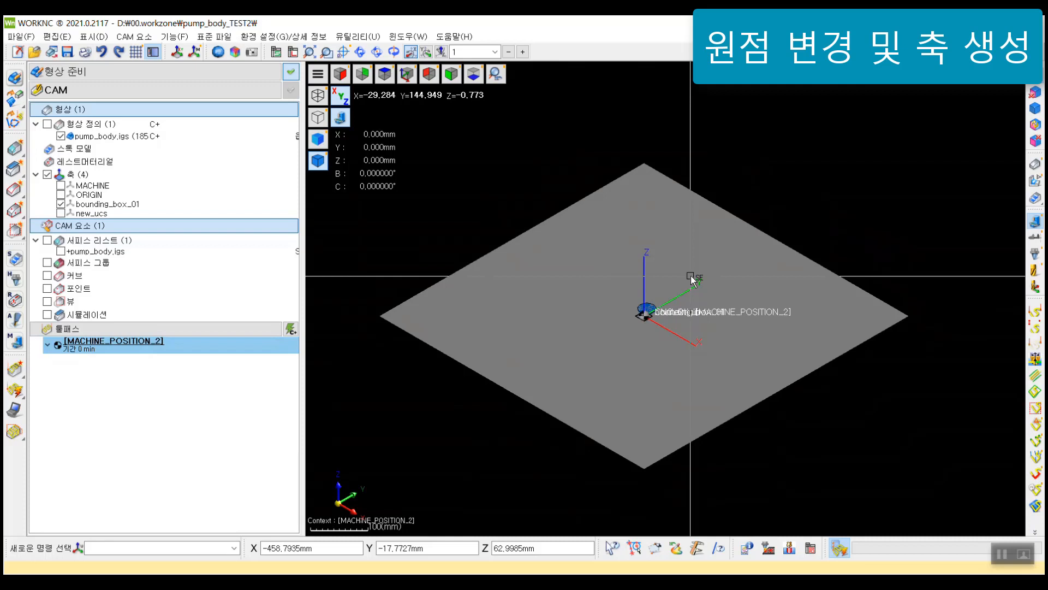
pyautogui.click(1034, 226)
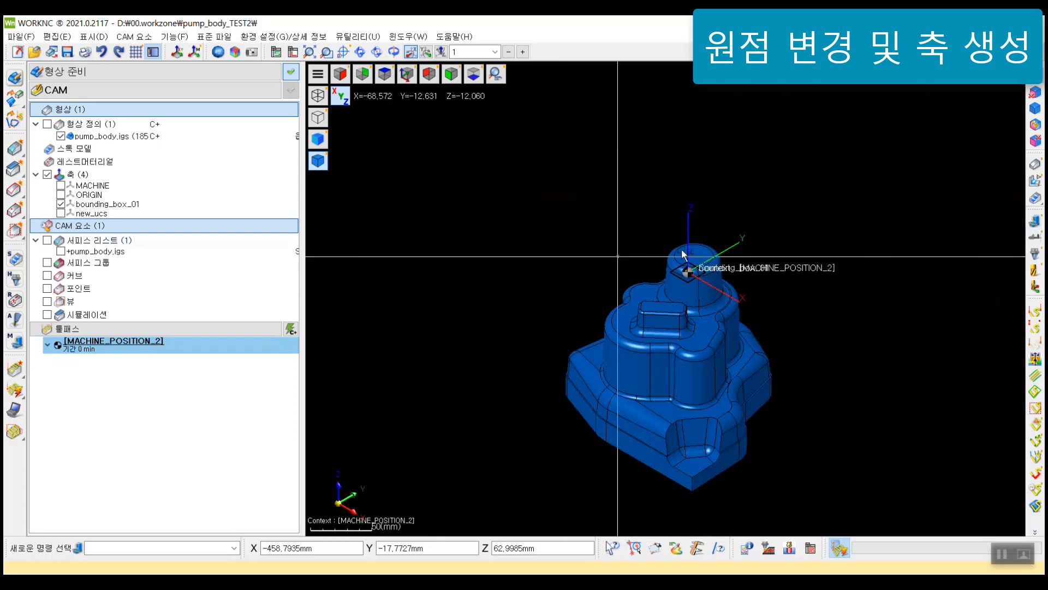
# Open the stock model in the CAM tree for editing
pyautogui.scroll(-2, 781, 262)
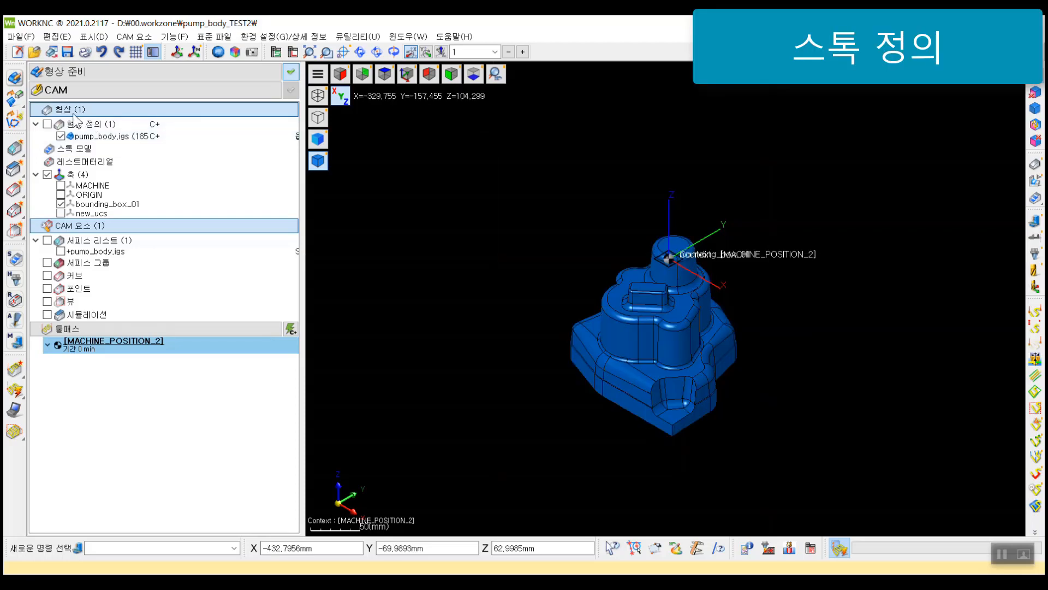
pyautogui.rightClick(75, 150)
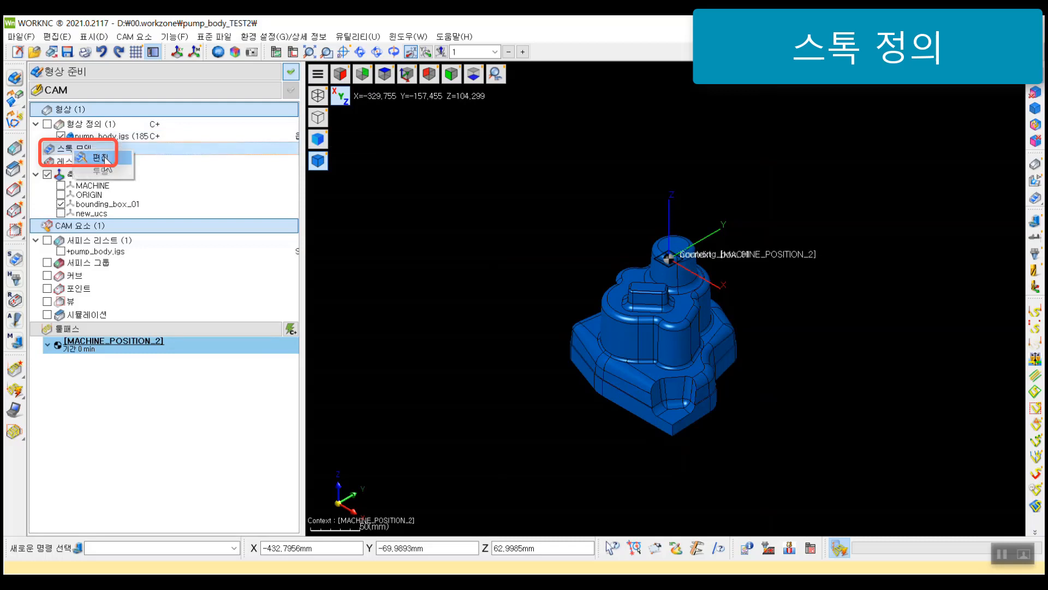
pyautogui.click(104, 159)
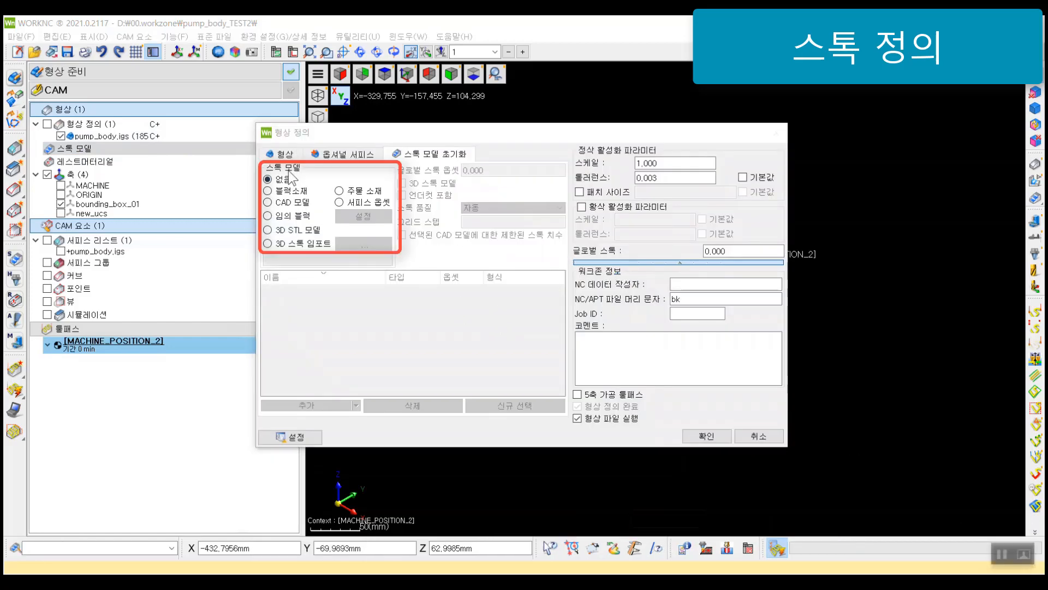
# Try the CAD model, arbitrary block and block material stock types, dismissing the arbitrary block's size definition
pyautogui.click(289, 202)
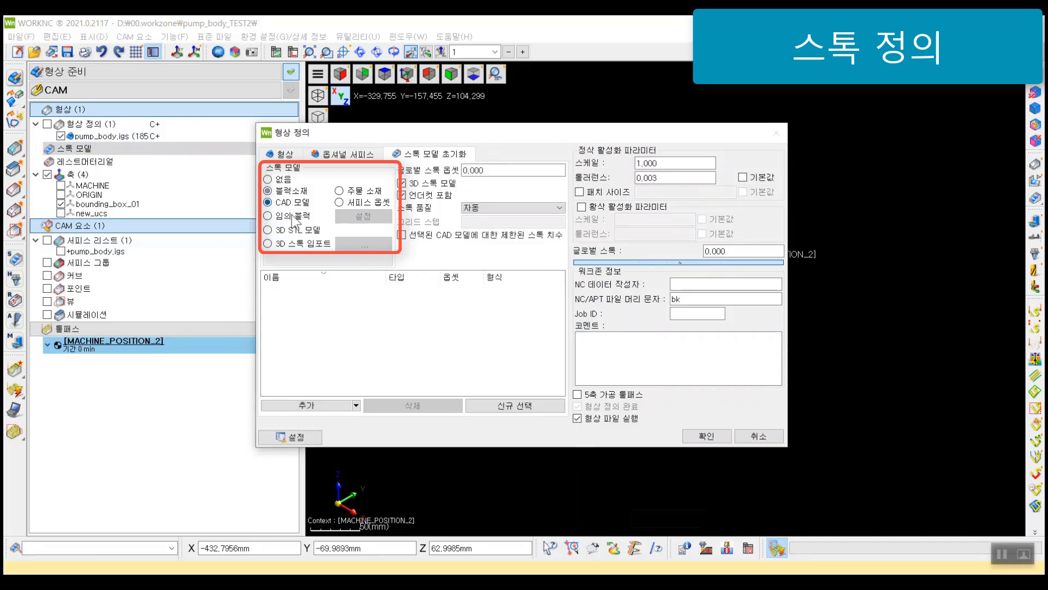
pyautogui.click(294, 217)
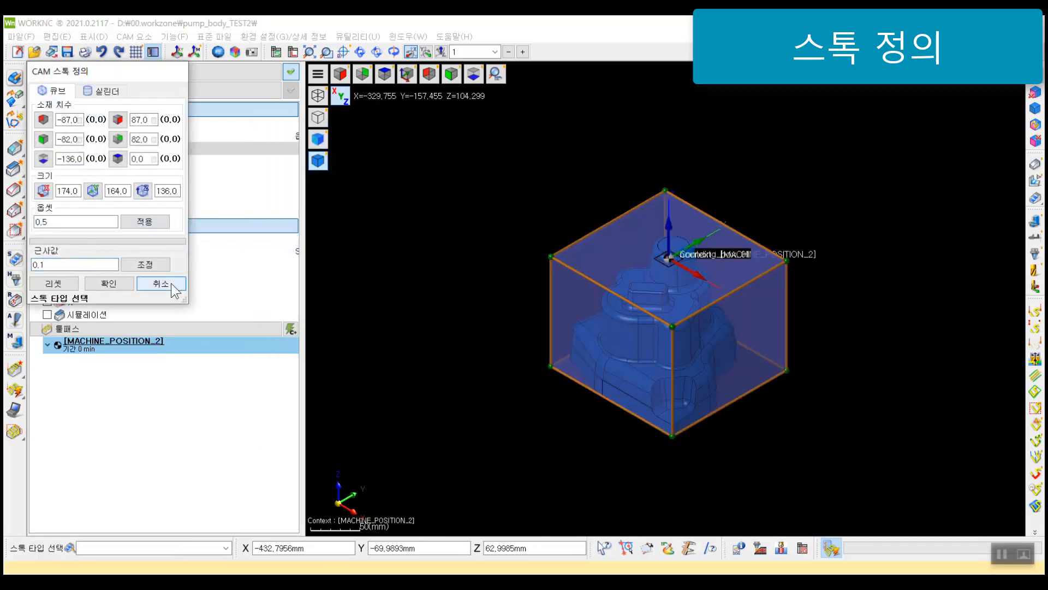
pyautogui.click(161, 283)
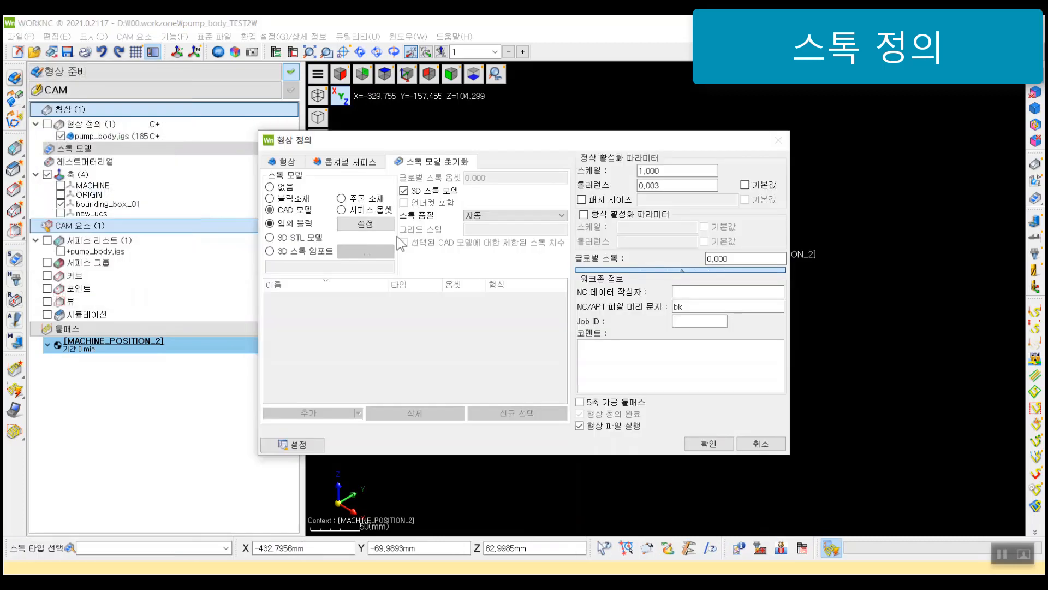
pyautogui.click(300, 213)
pyautogui.click(299, 223)
pyautogui.click(303, 199)
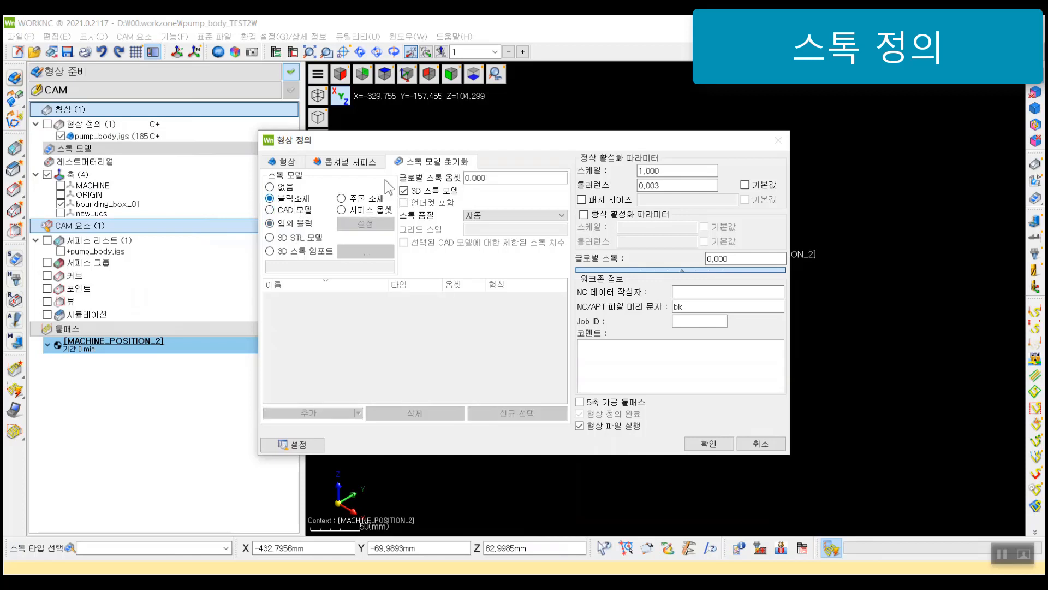
# Try adding a stock file under the CAD model stock type and cancel the file selection
pyautogui.moveTo(543, 144); pyautogui.dragTo(344, 144)
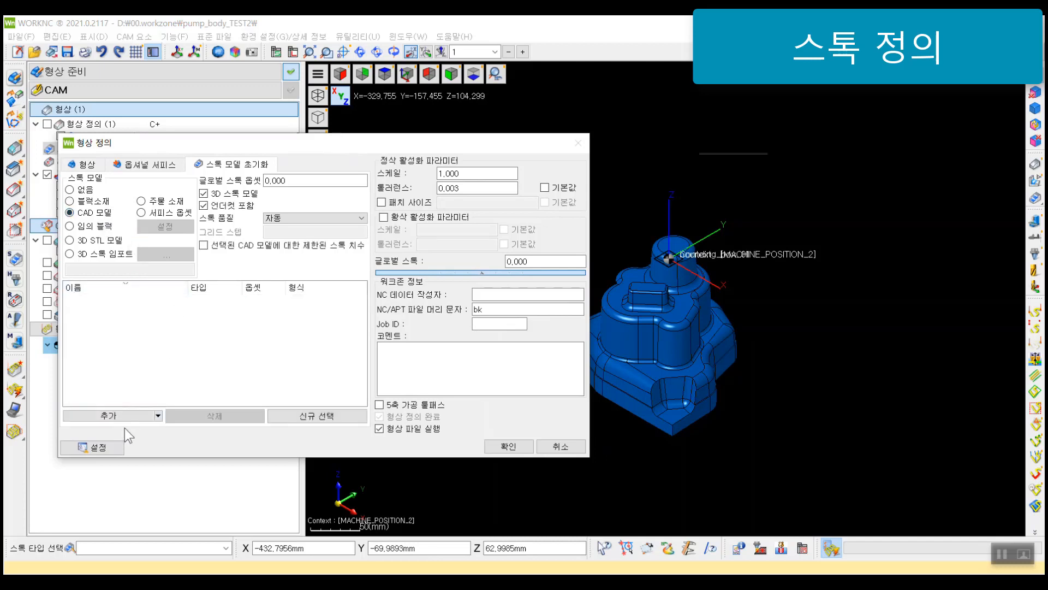
pyautogui.click(124, 413)
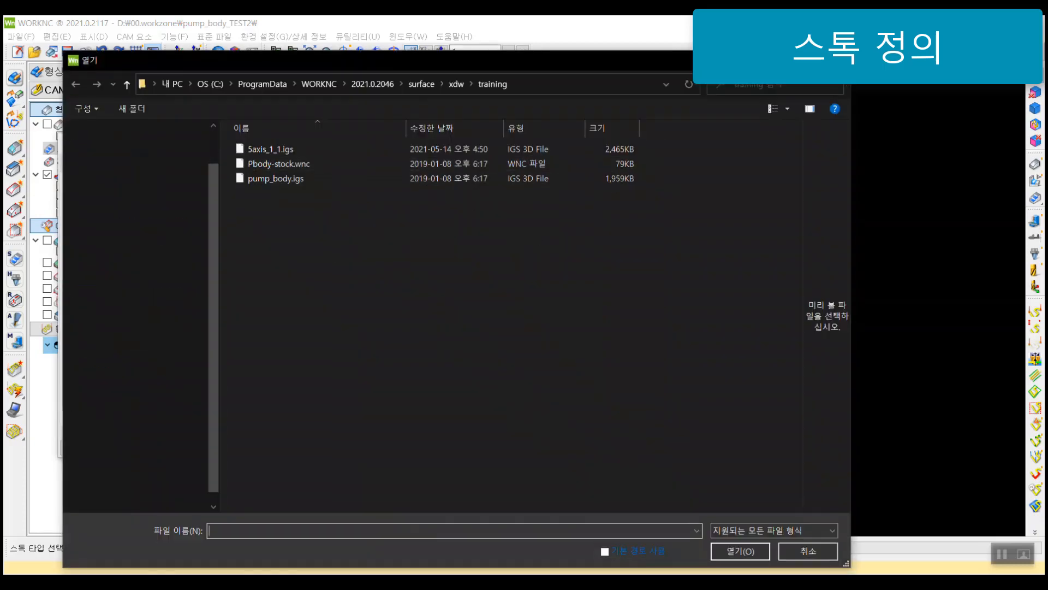
pyautogui.click(838, 61)
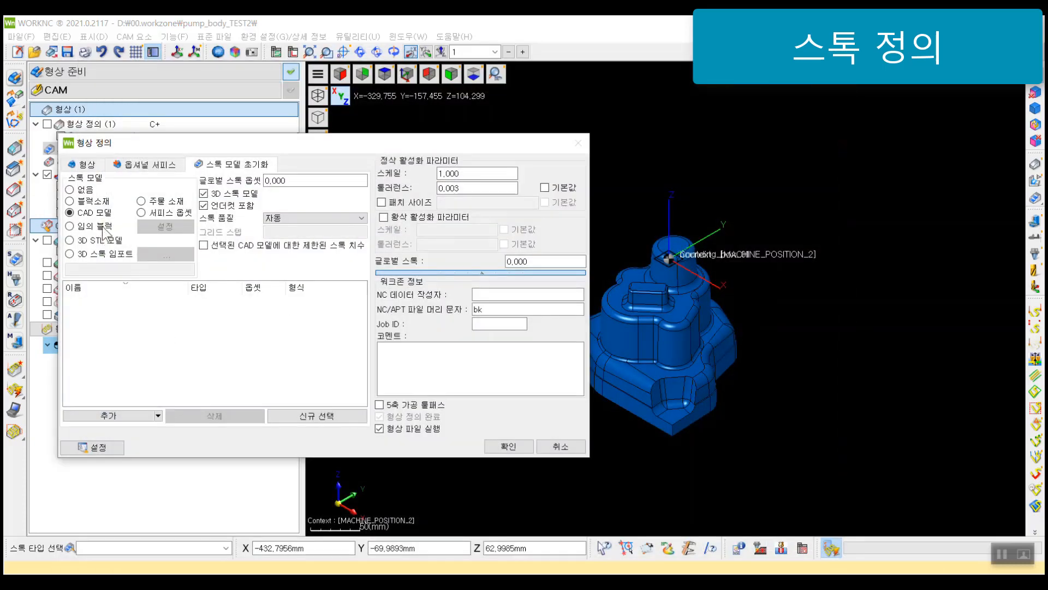
# Choose the arbitrary block stock type and open its CAM stock definition beside the model
pyautogui.click(104, 229)
pyautogui.click(175, 226)
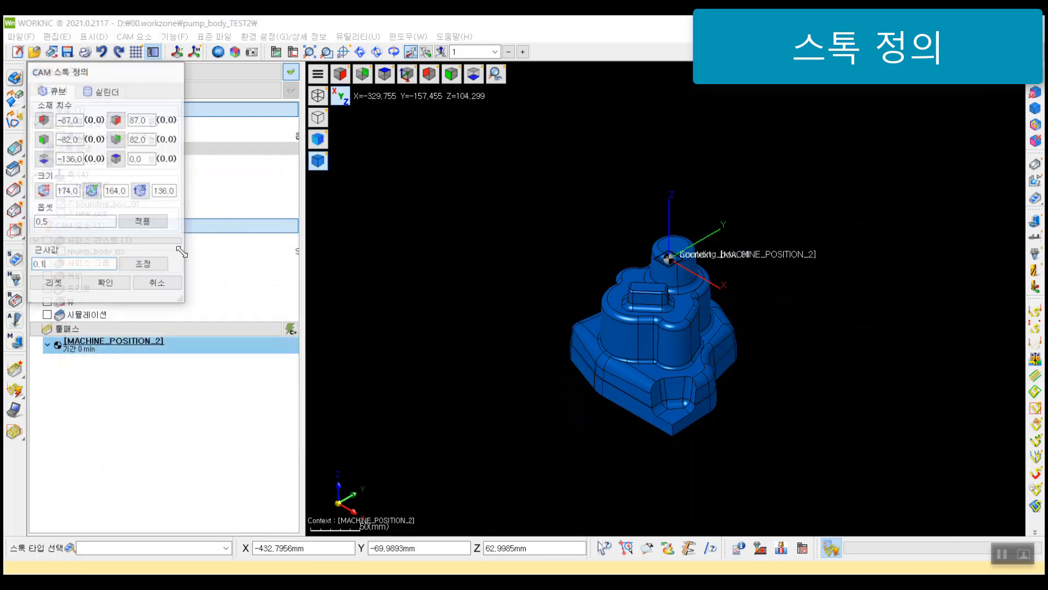
pyautogui.moveTo(138, 71); pyautogui.dragTo(345, 111)
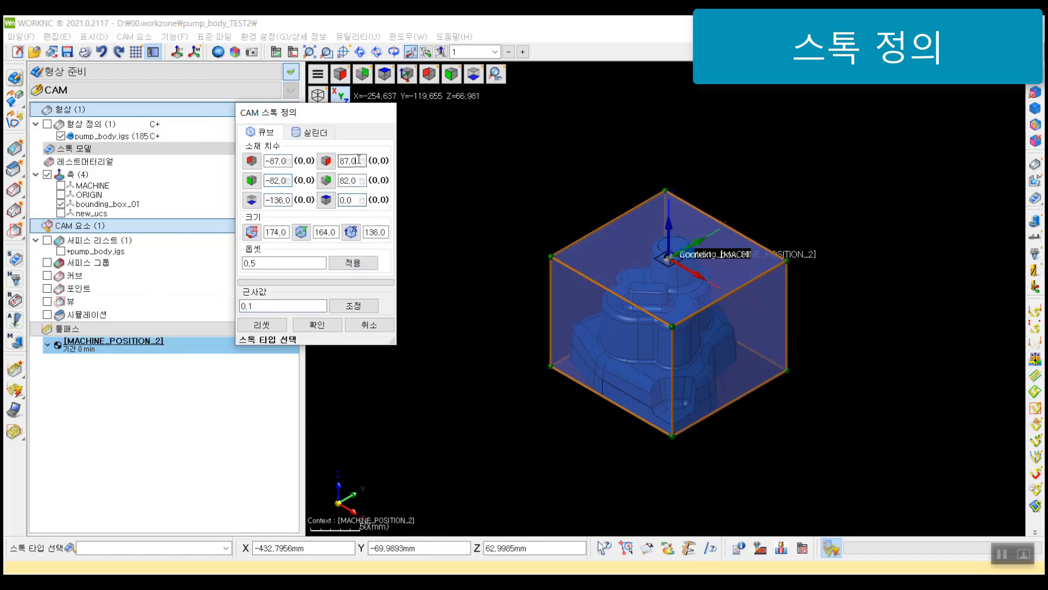
# Try applying a 5 mm offset repeatedly to all sides of the cube stock, and reset its dimensions
pyautogui.moveTo(269, 265); pyautogui.dragTo(215, 263)
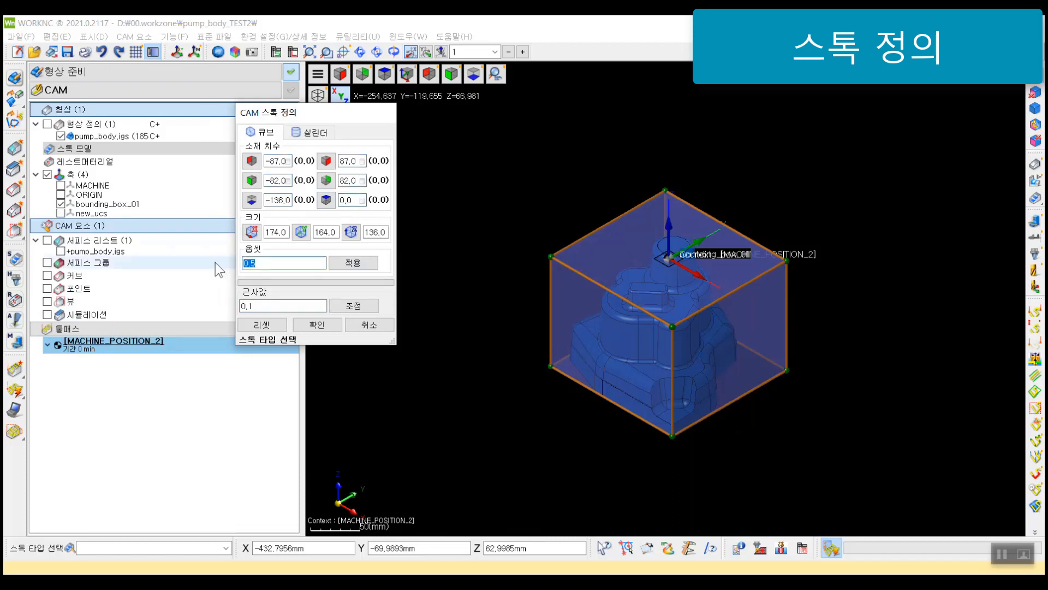
pyautogui.write('5')
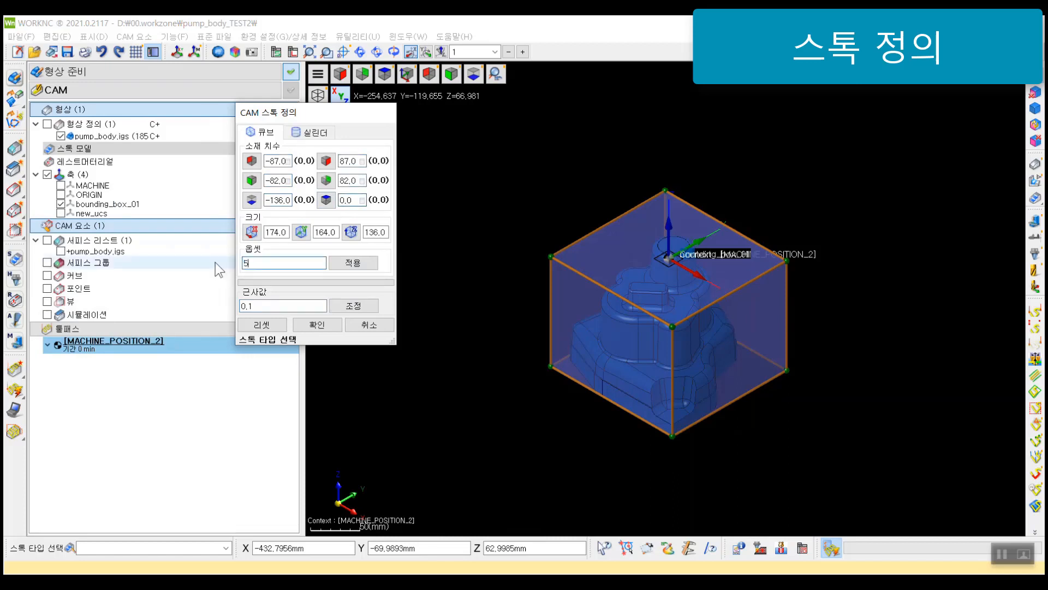
pyautogui.tripleClick(354, 265)
pyautogui.tripleClick(354, 265)
pyautogui.tripleClick(354, 265)
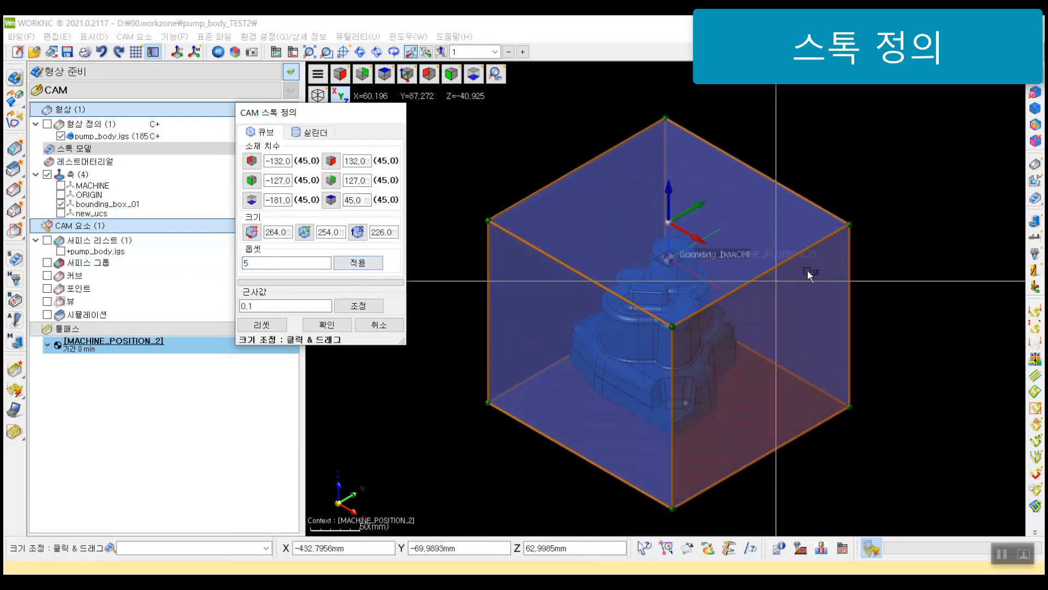
pyautogui.moveTo(807, 271); pyautogui.dragTo(667, 232, button='middle')
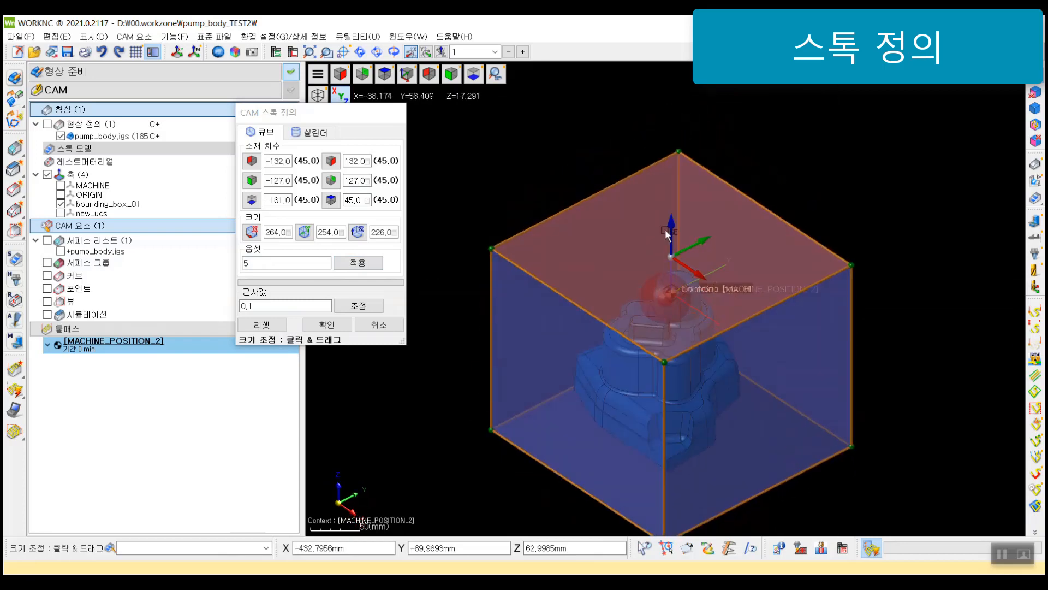
pyautogui.click(262, 325)
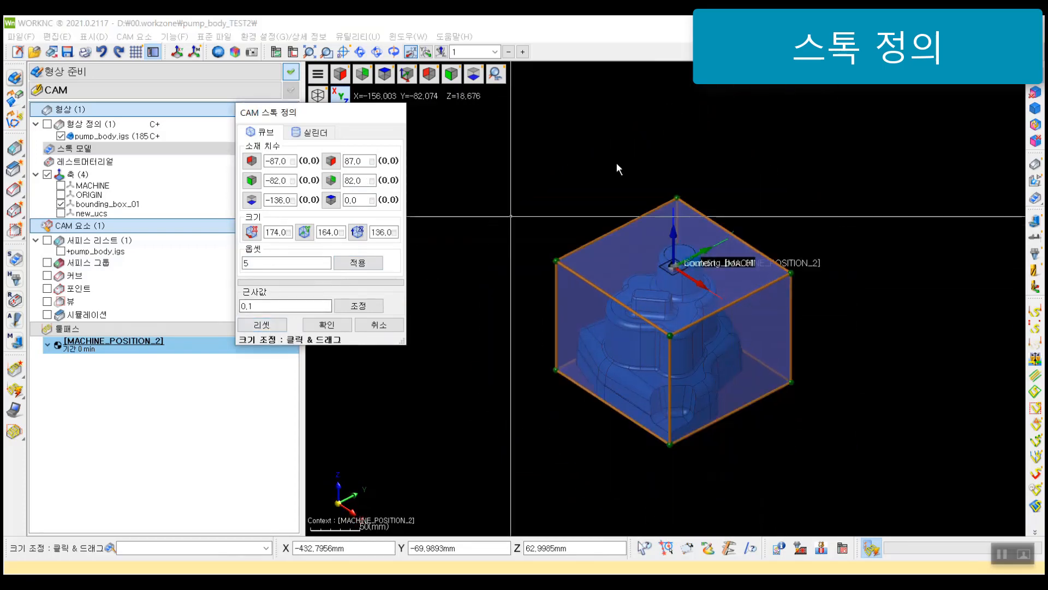
# Lock the lower Z face of the cube stock and apply an offset of 1 mm to the other sides
pyautogui.moveTo(735, 140); pyautogui.dragTo(742, 127, button='middle')
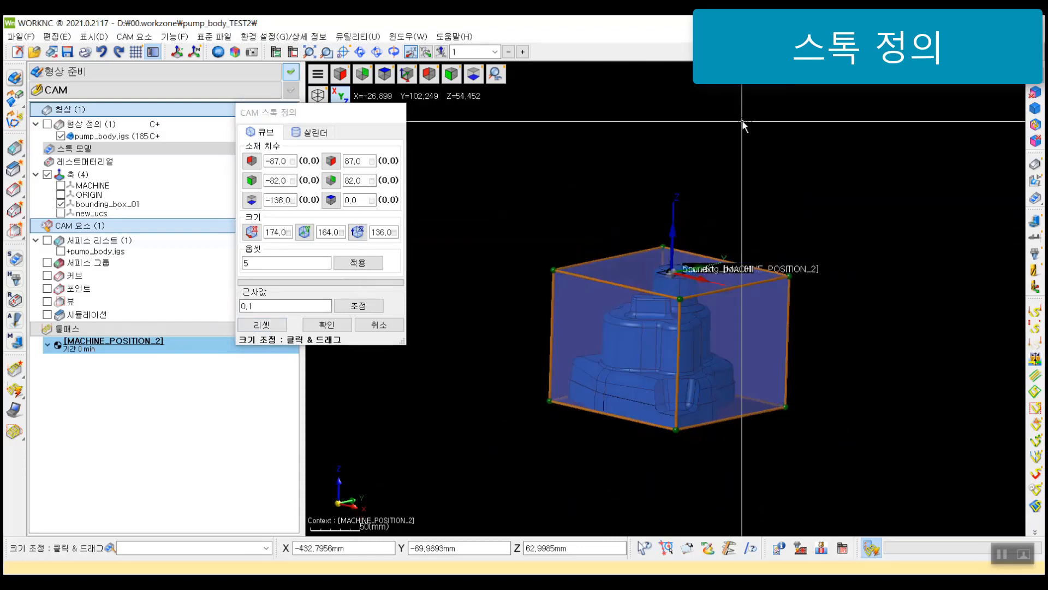
pyautogui.click(252, 200)
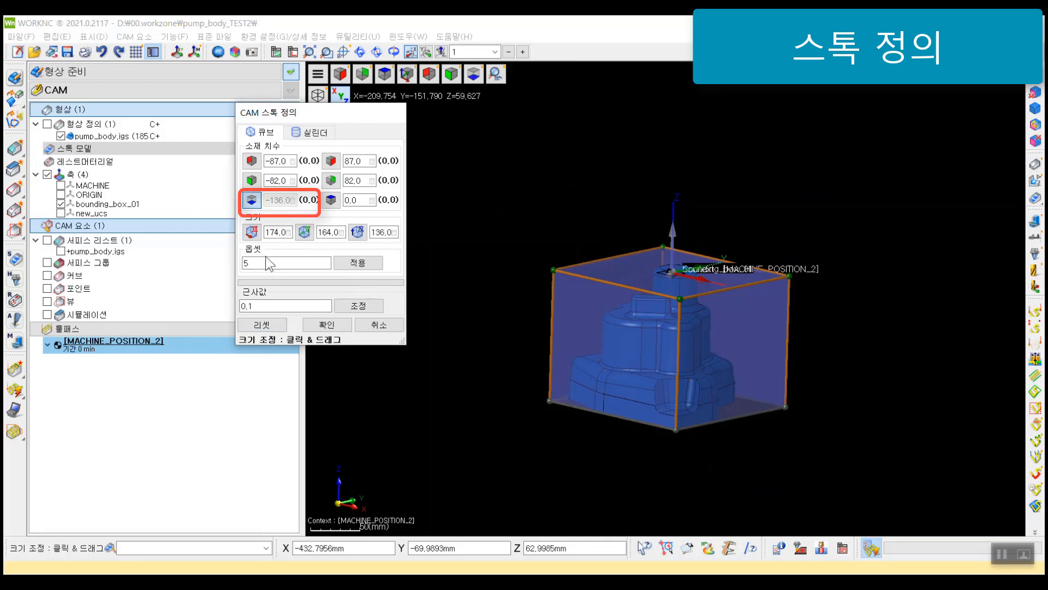
pyautogui.doubleClick(246, 263)
pyautogui.click(356, 262)
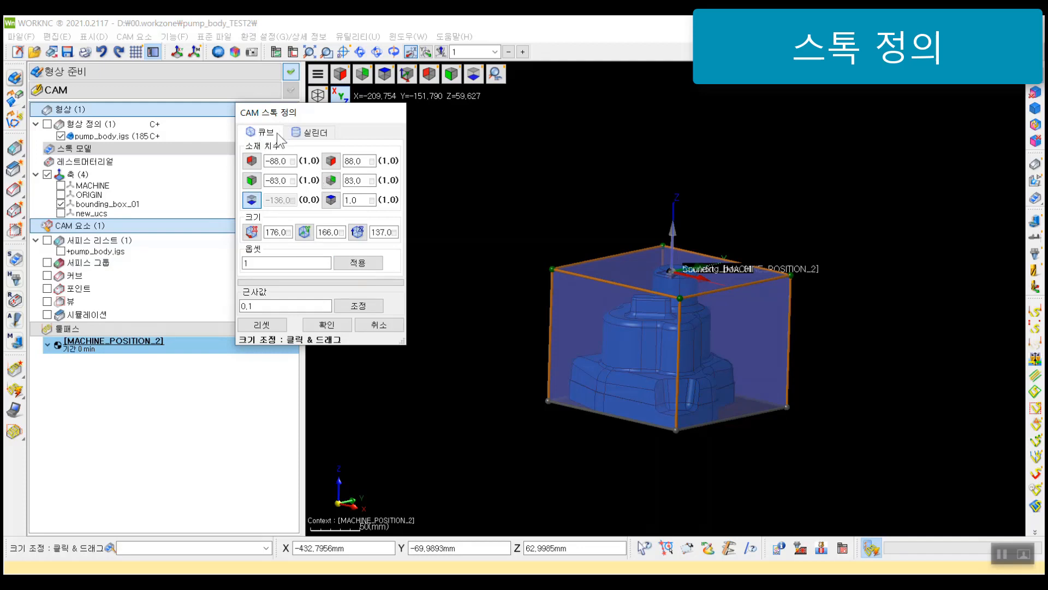
# Examine the position and size values of a cylinder stock and return to the cube stock
pyautogui.click(315, 132)
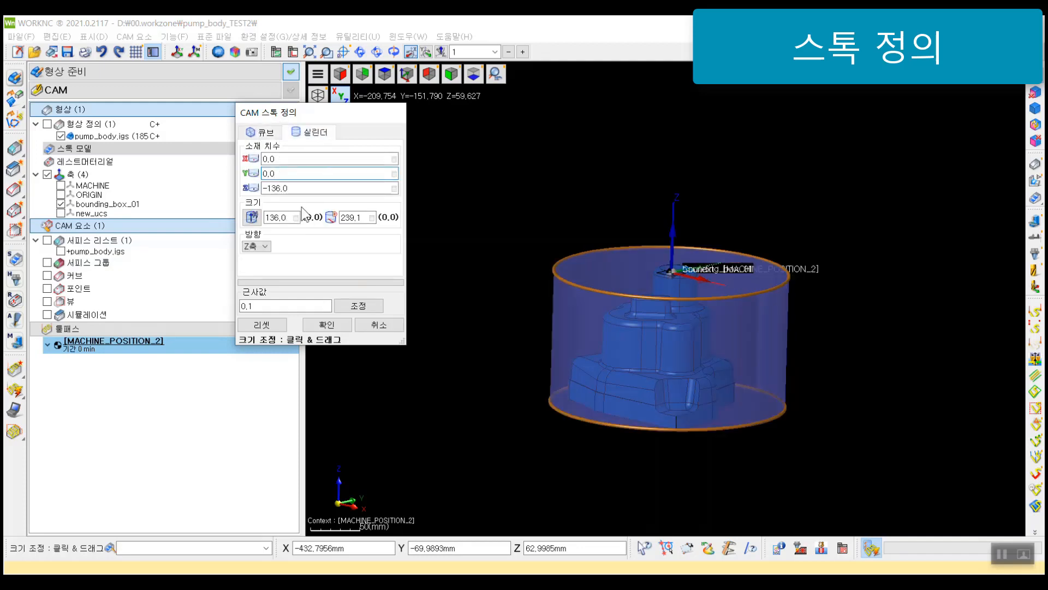
pyautogui.click(322, 185)
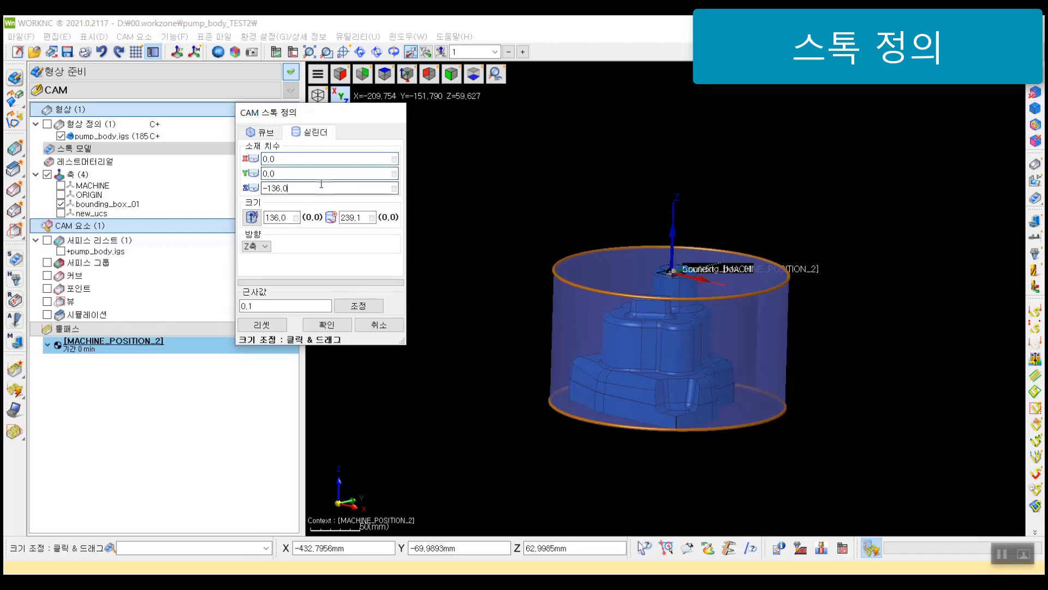
pyautogui.click(360, 217)
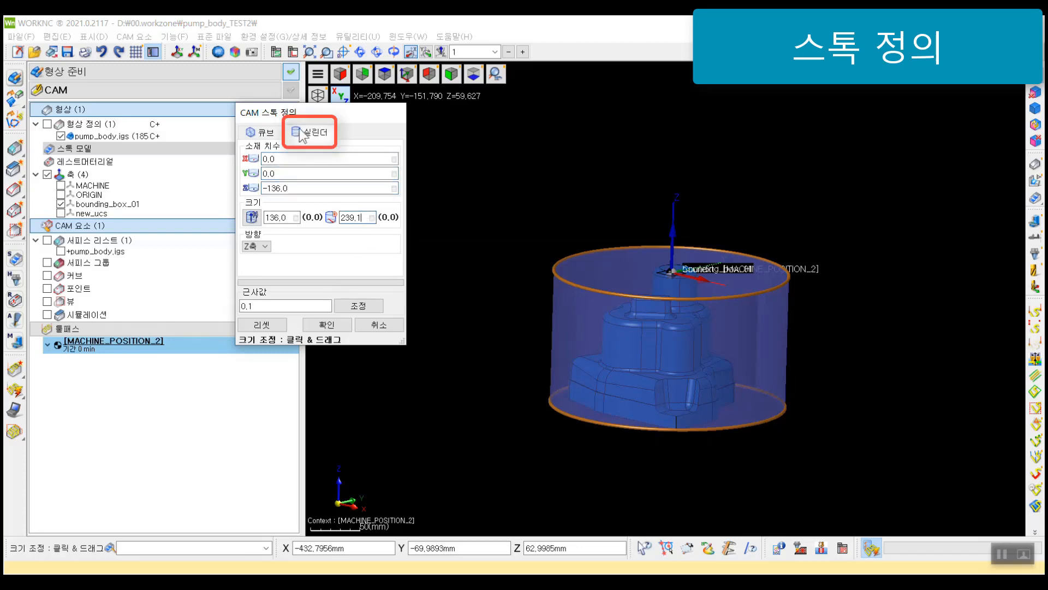
pyautogui.click(266, 135)
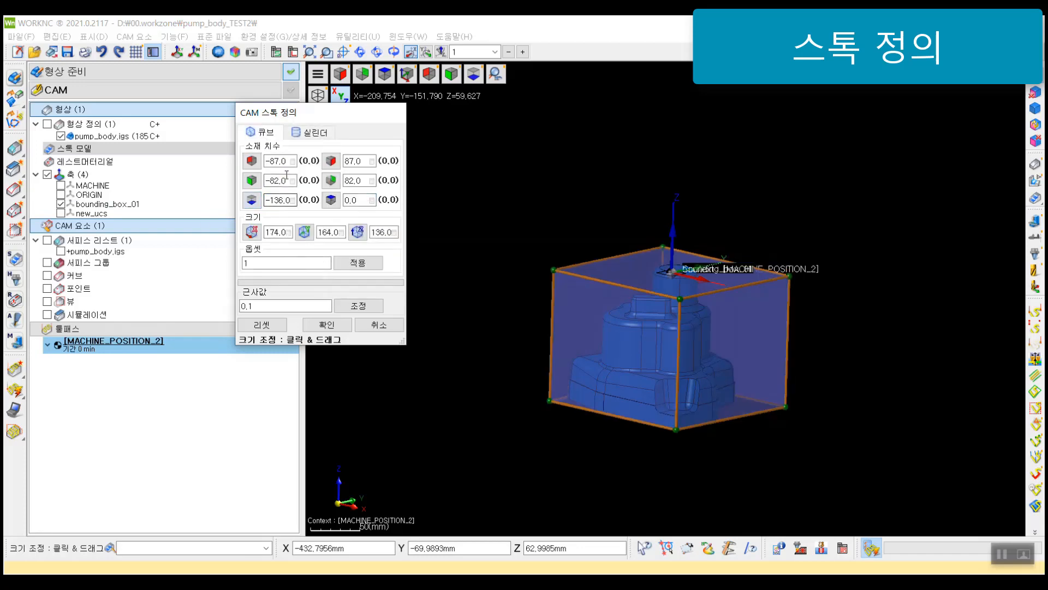
# Lock the cube's lower Z face again, reapply the 1 mm offset and accept the block definition
pyautogui.click(281, 261)
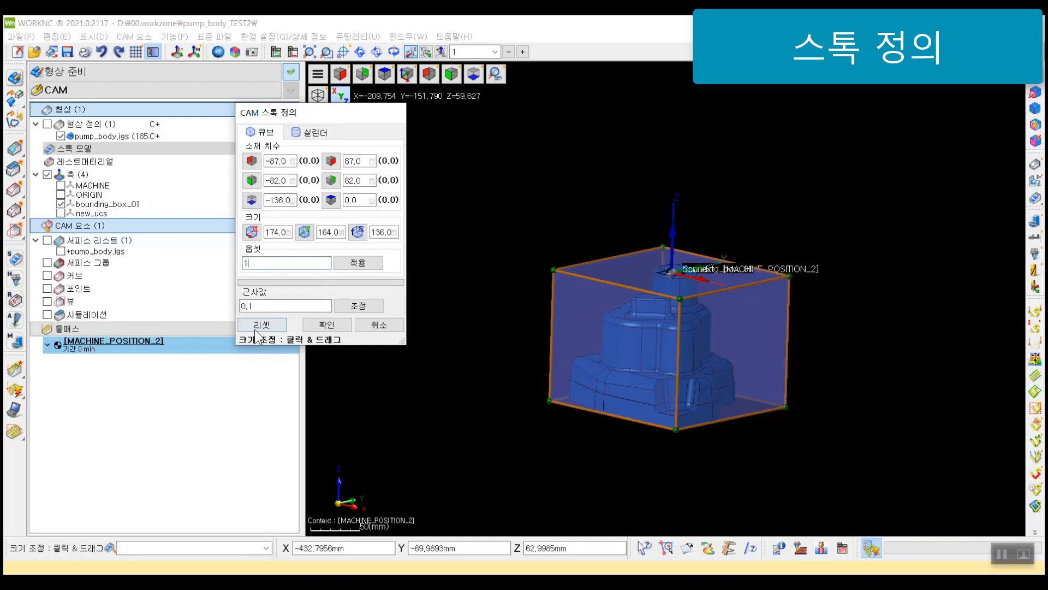
pyautogui.click(252, 200)
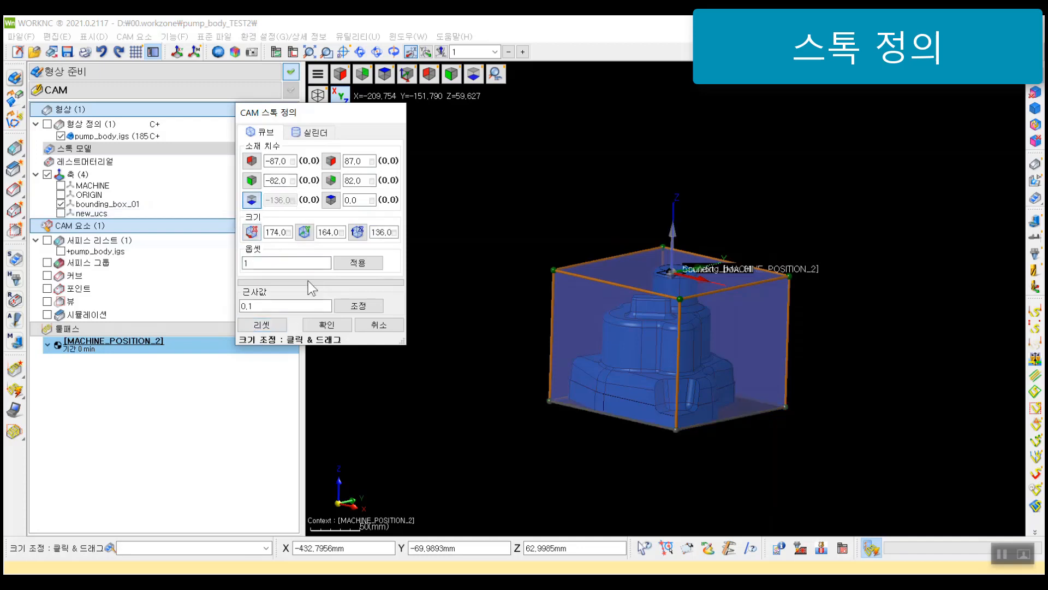
pyautogui.click(346, 263)
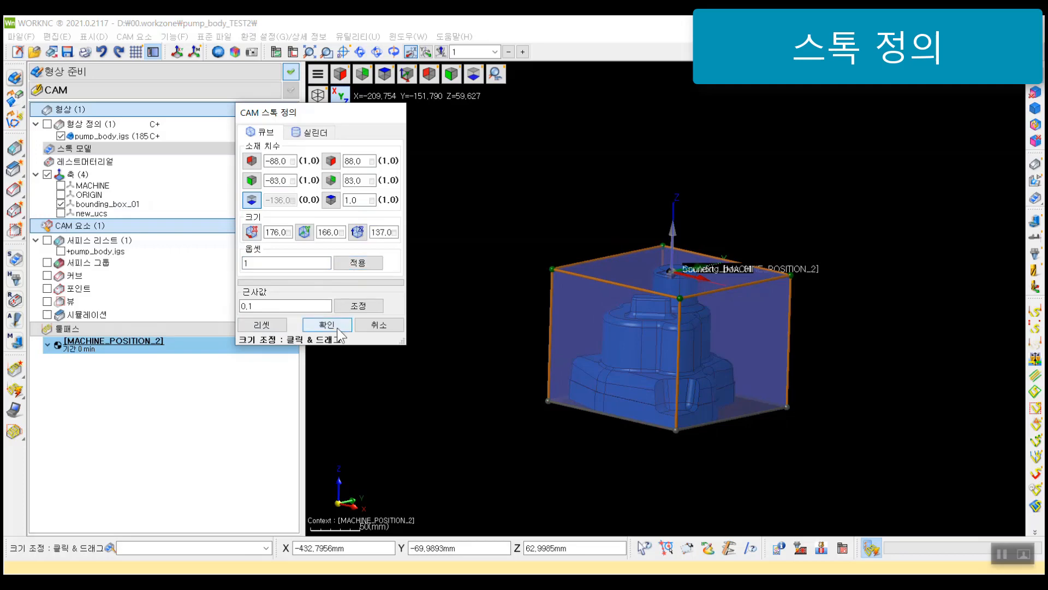
pyautogui.click(336, 326)
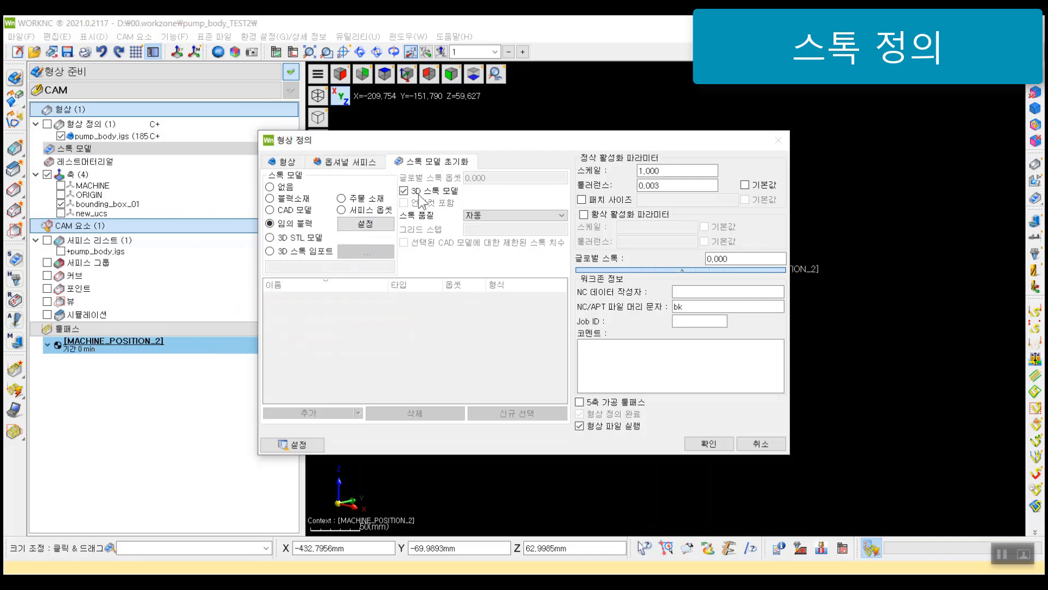
# Try the casting stock type with a global stock offset of 5.000
pyautogui.click(359, 199)
pyautogui.moveTo(506, 179); pyautogui.dragTo(429, 182)
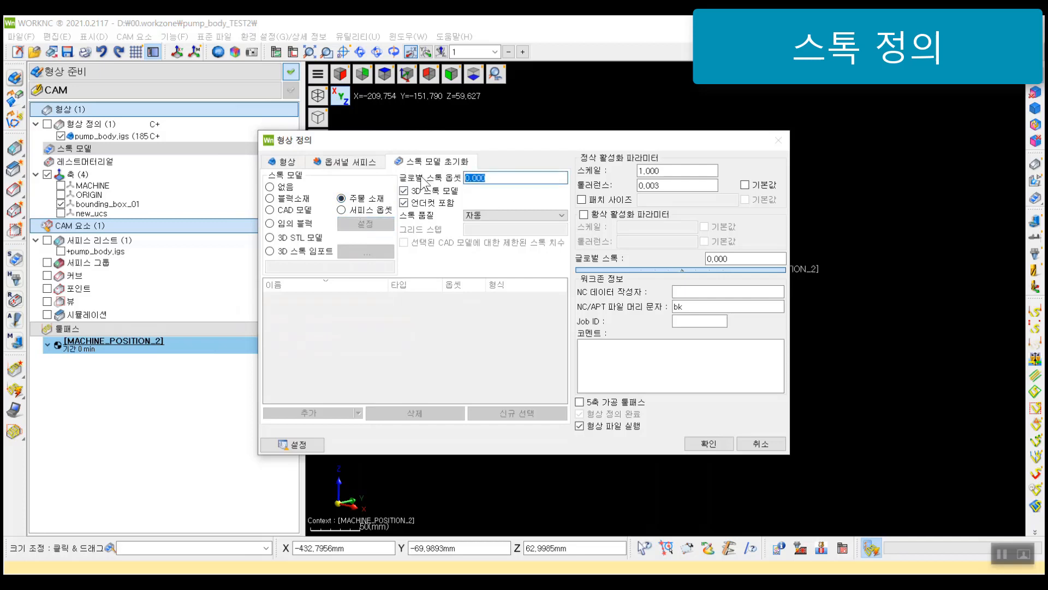
pyautogui.write('5.000')
# Switch back to the arbitrary block stock type, accept its cube dimensions and confirm the shape definition
pyautogui.click(309, 223)
pyautogui.click(349, 225)
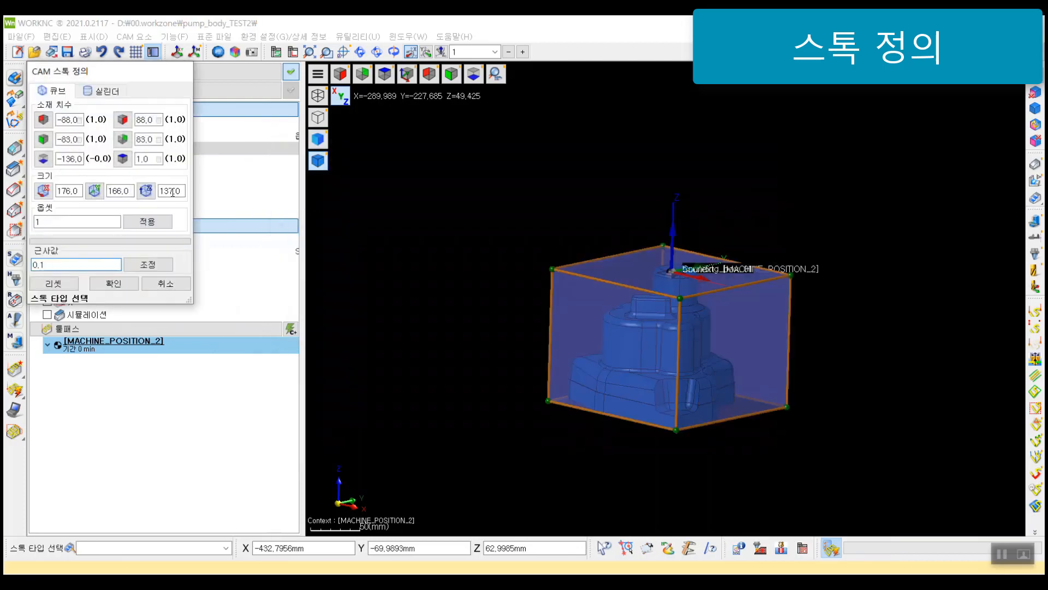
pyautogui.click(113, 283)
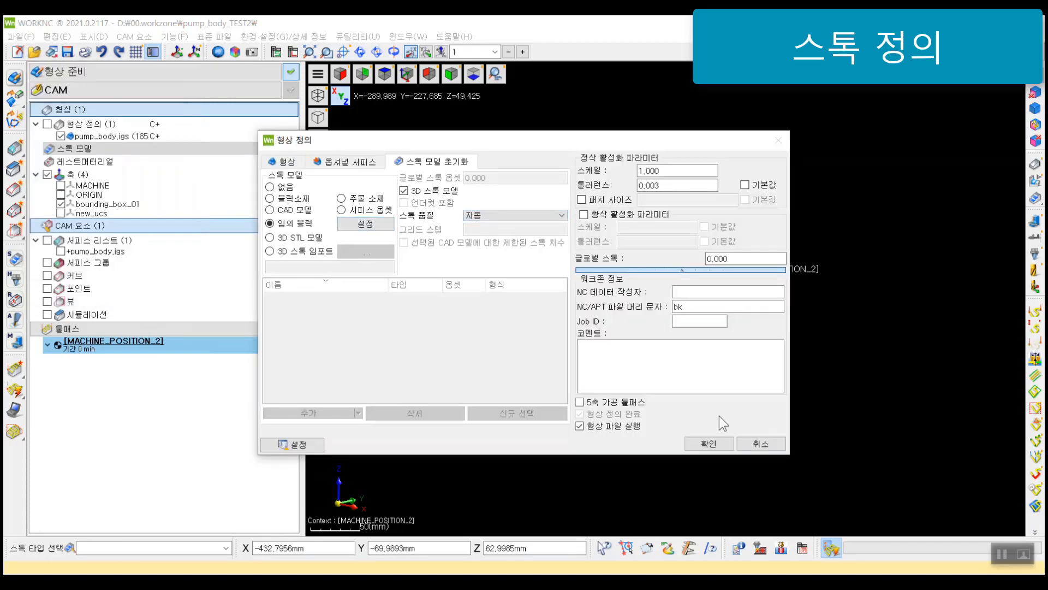
pyautogui.click(715, 444)
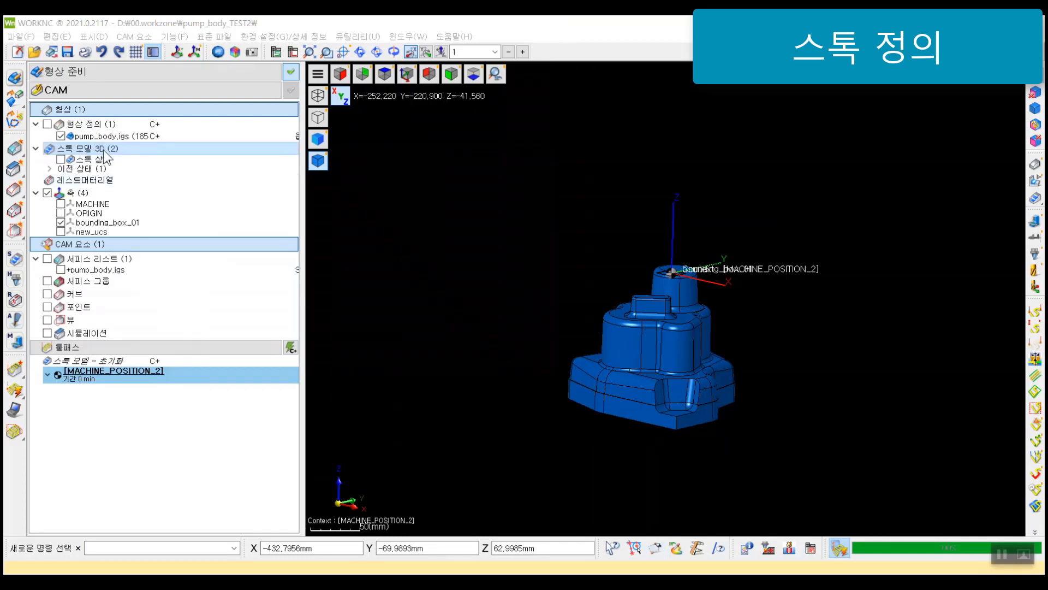
# Expand the previous states of the 3D stock model, display the initial stock and inspect it around the part
pyautogui.doubleClick(91, 170)
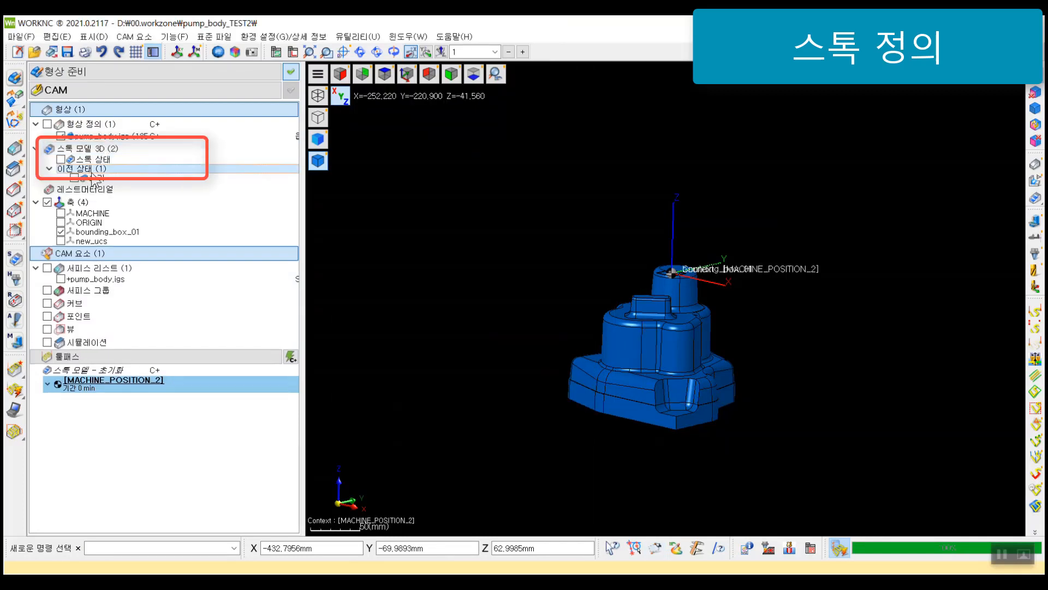
pyautogui.click(97, 180)
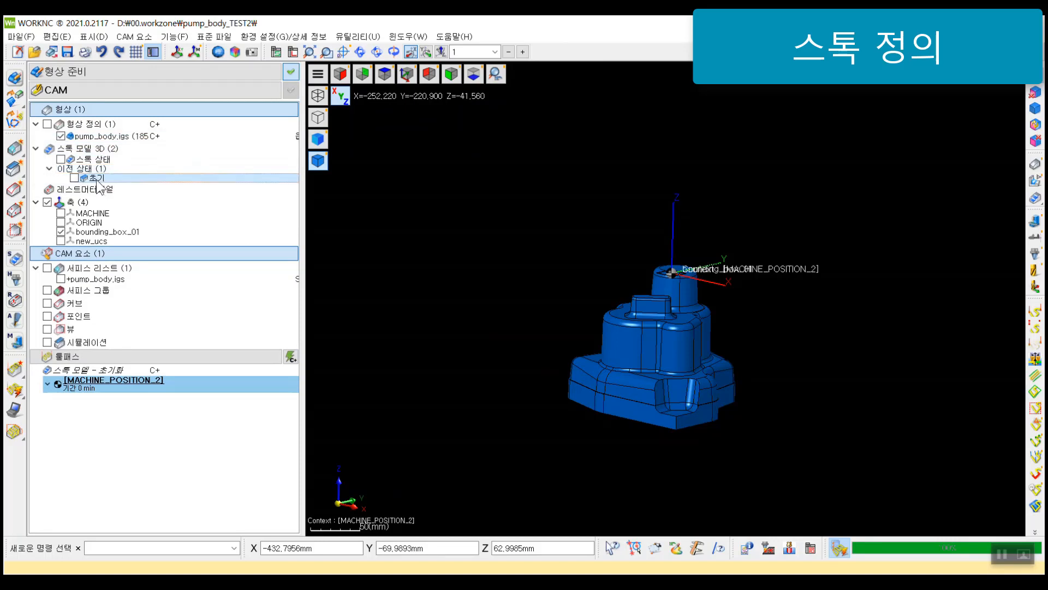
pyautogui.click(75, 177)
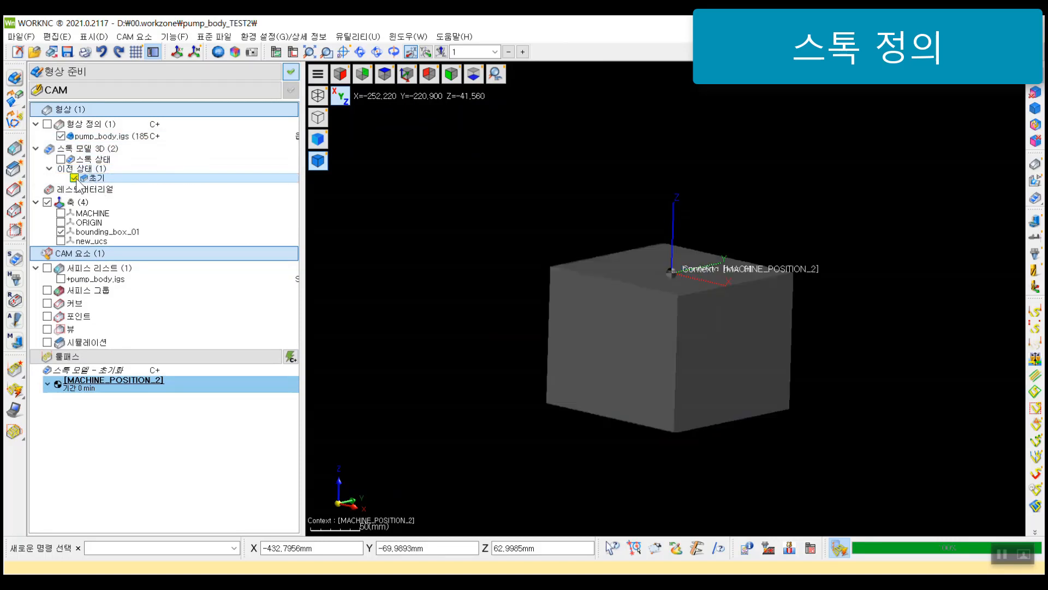
pyautogui.moveTo(660, 283); pyautogui.dragTo(637, 284, button='middle')
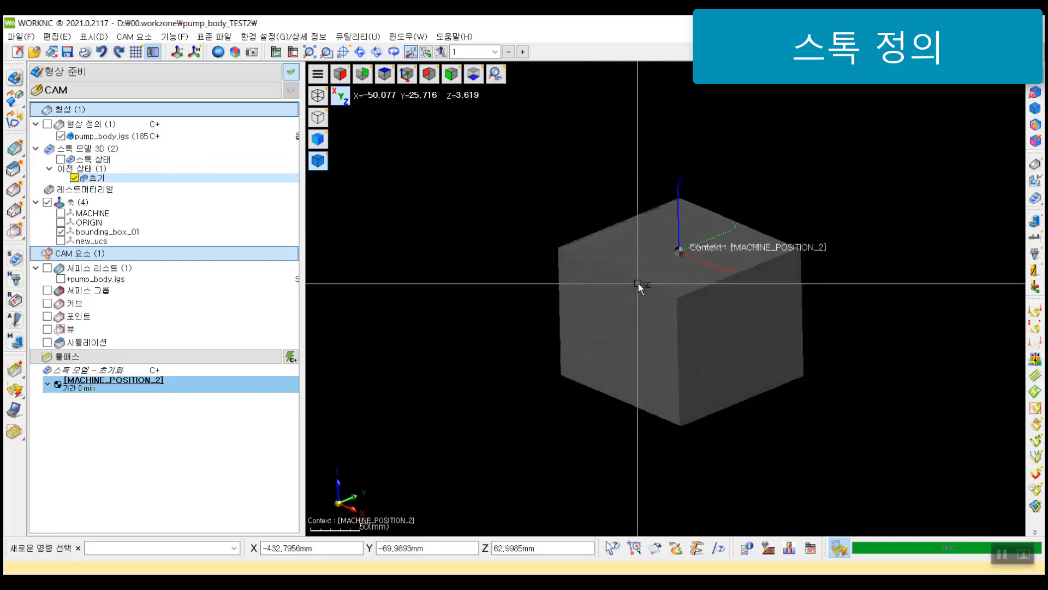
pyautogui.moveTo(751, 265); pyautogui.dragTo(679, 285, button='middle')
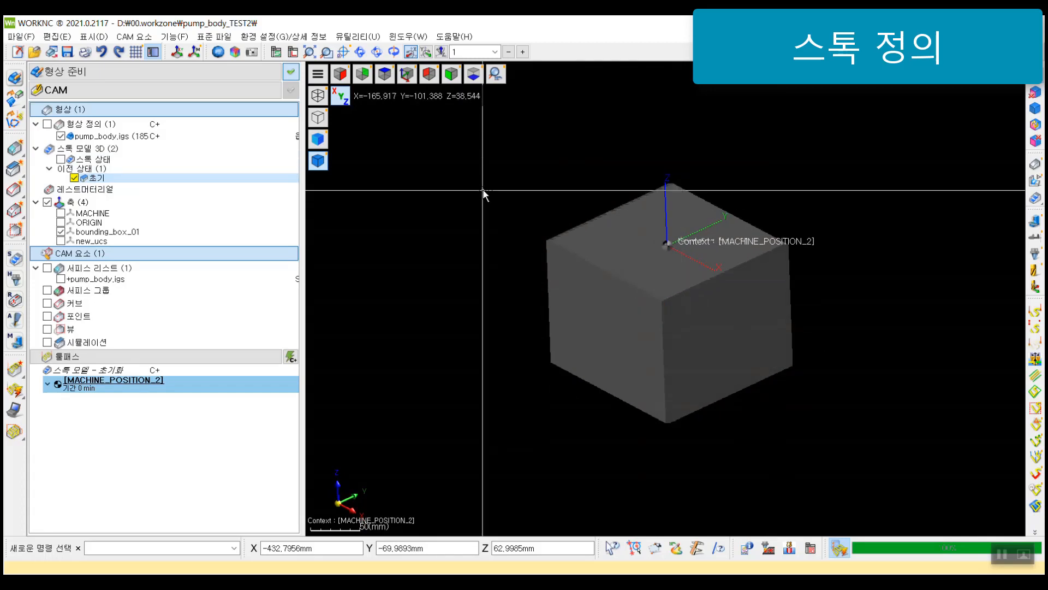